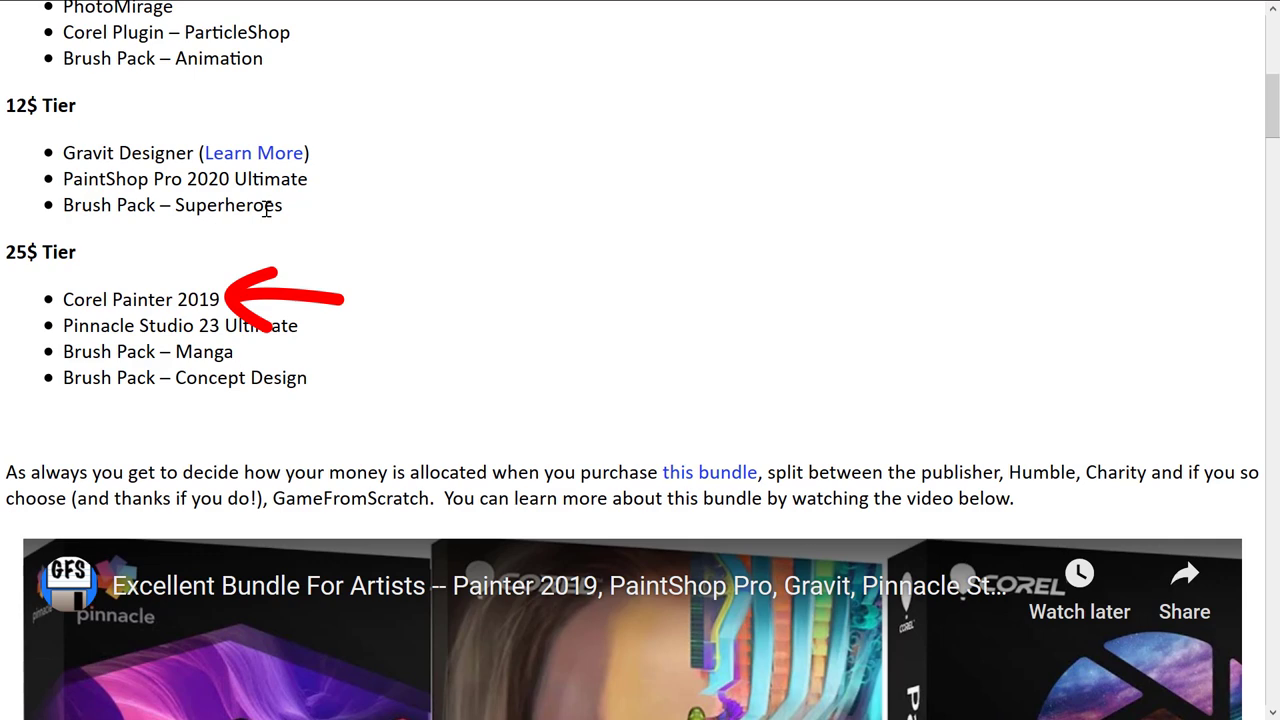
Scroll the bundle post and highlight the 25 in the $25 Tier heading and 2019 in 'Corel Painter 2019'.
scroll(374, 226, "up", 3)
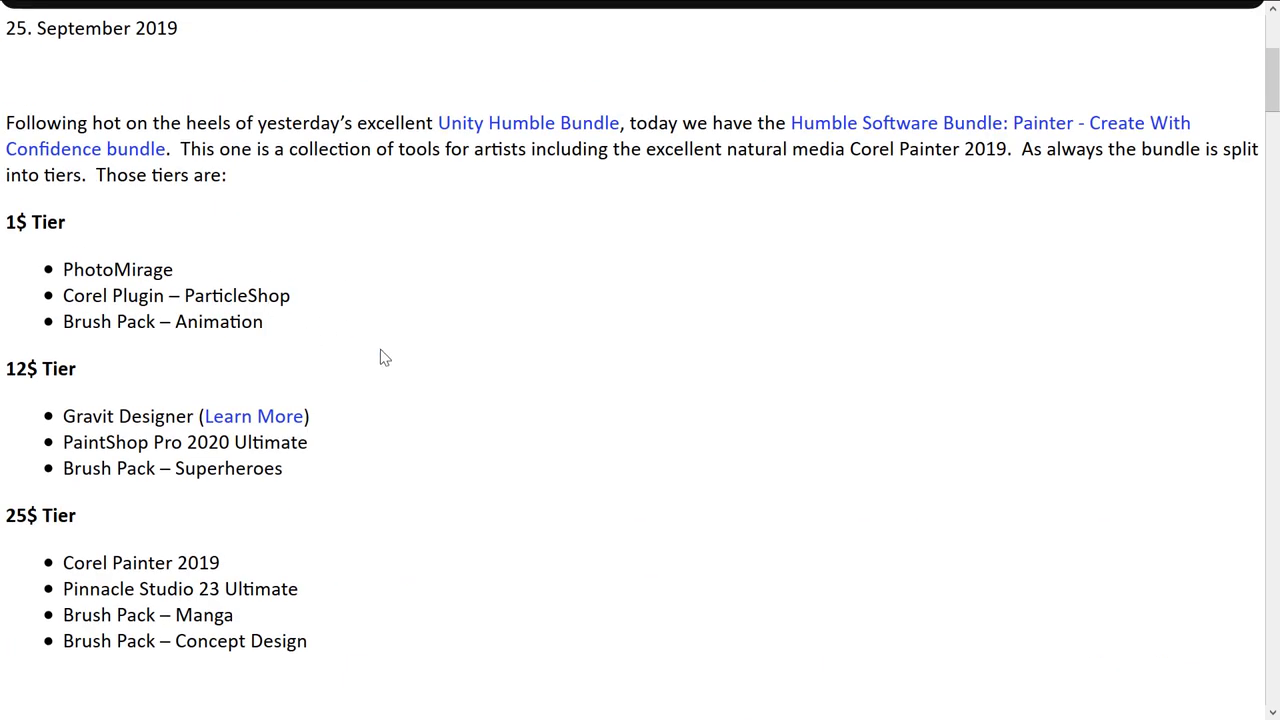
scroll(385, 359, "down", 3)
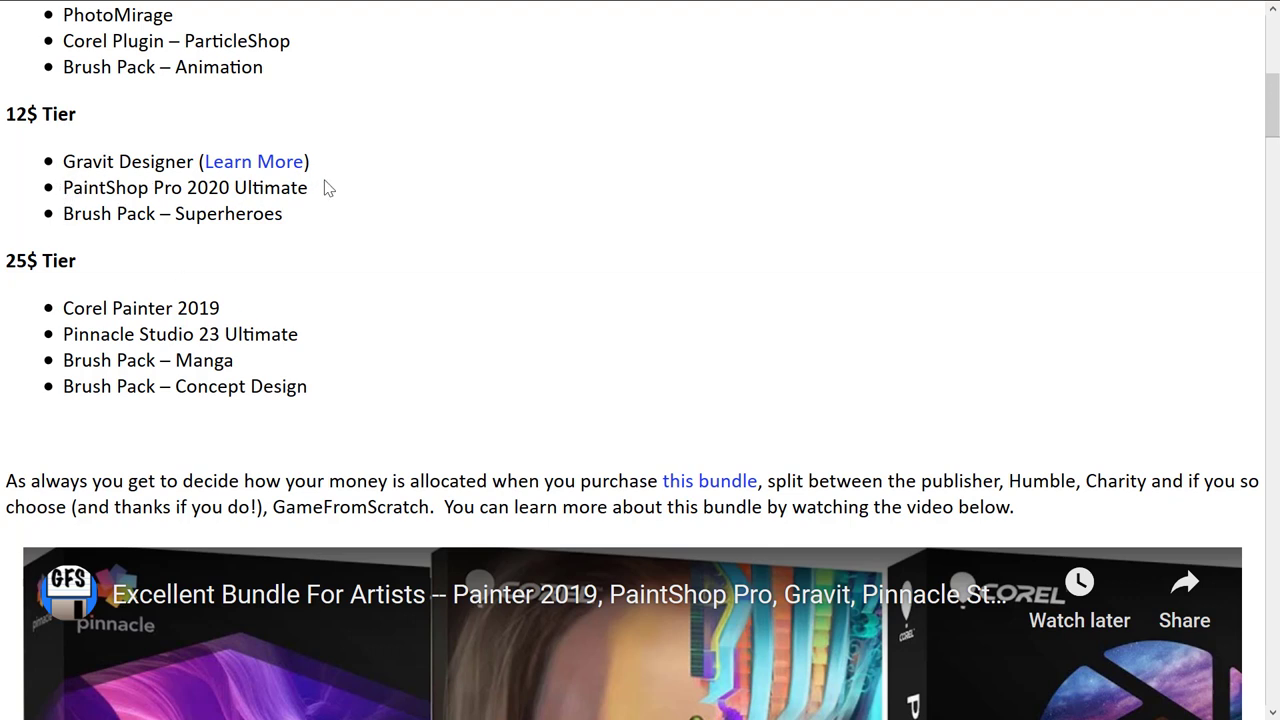
double_click(18, 261)
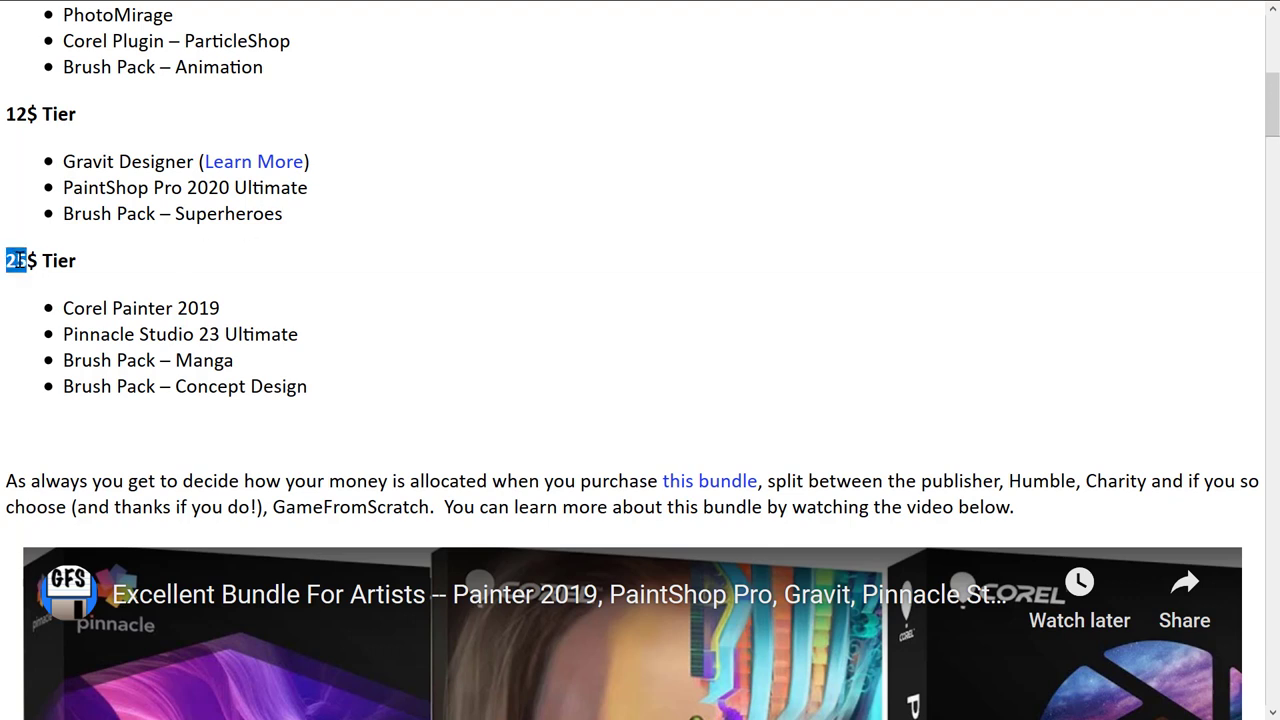
double_click(186, 309)
Go to the Corel Painter 2020 product page, then switch to the Corel Painter 2019 window.
left_click(406, 347)
key("ctrl+Tab")
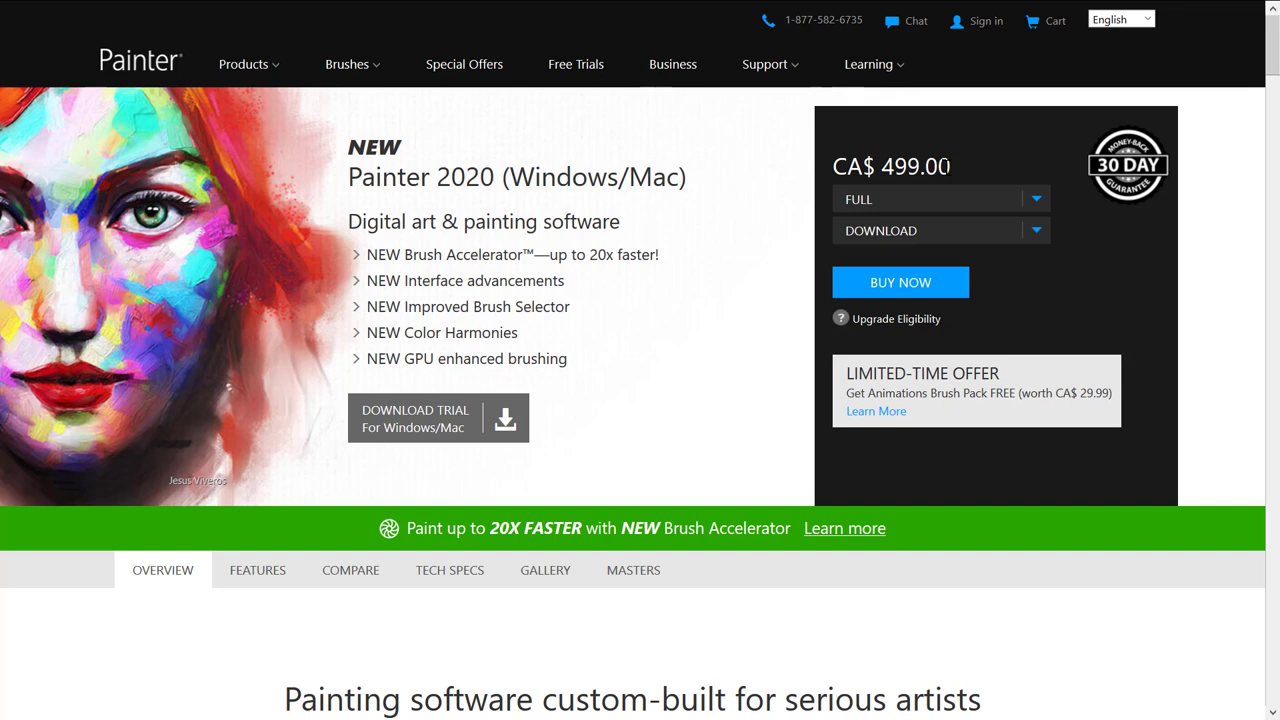
key("alt+Tab")
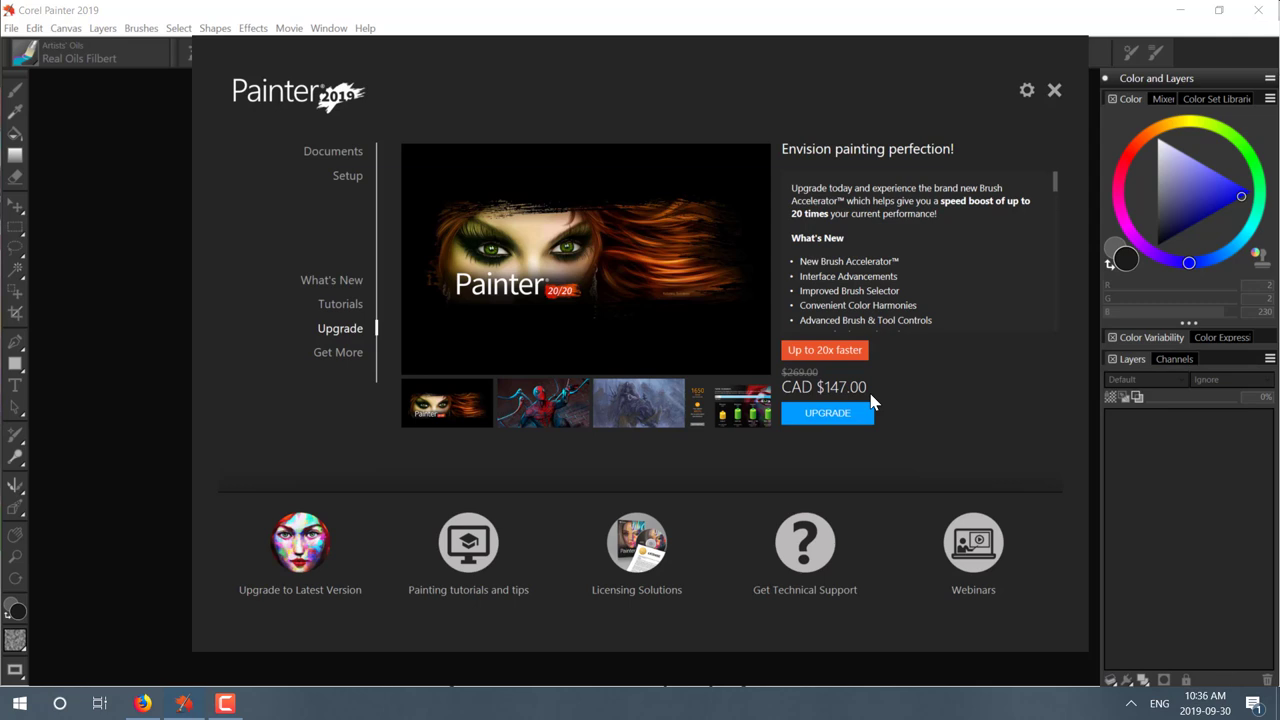
Dismiss the Painter 2019 welcome window on the Upgrade page.
left_click(1055, 92)
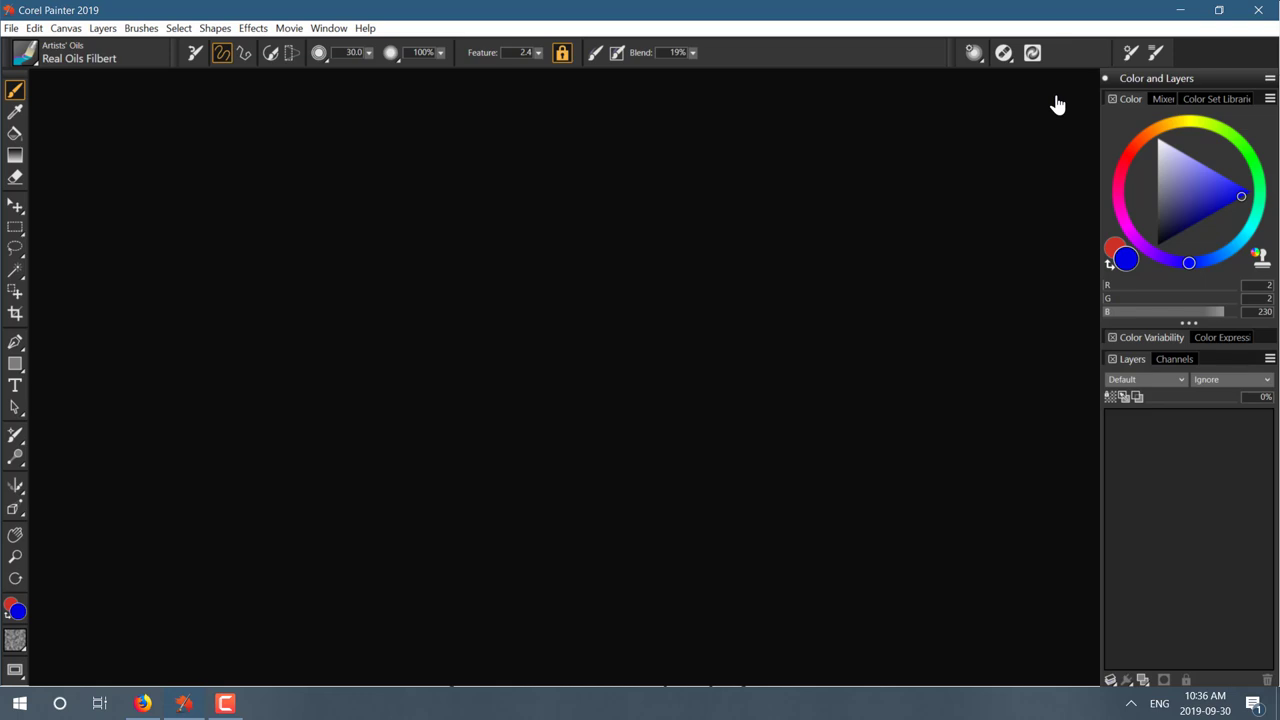
Create Untitled-1: a 1920 × 1080, 150 ppi white canvas with the default paper texture.
left_click(11, 28)
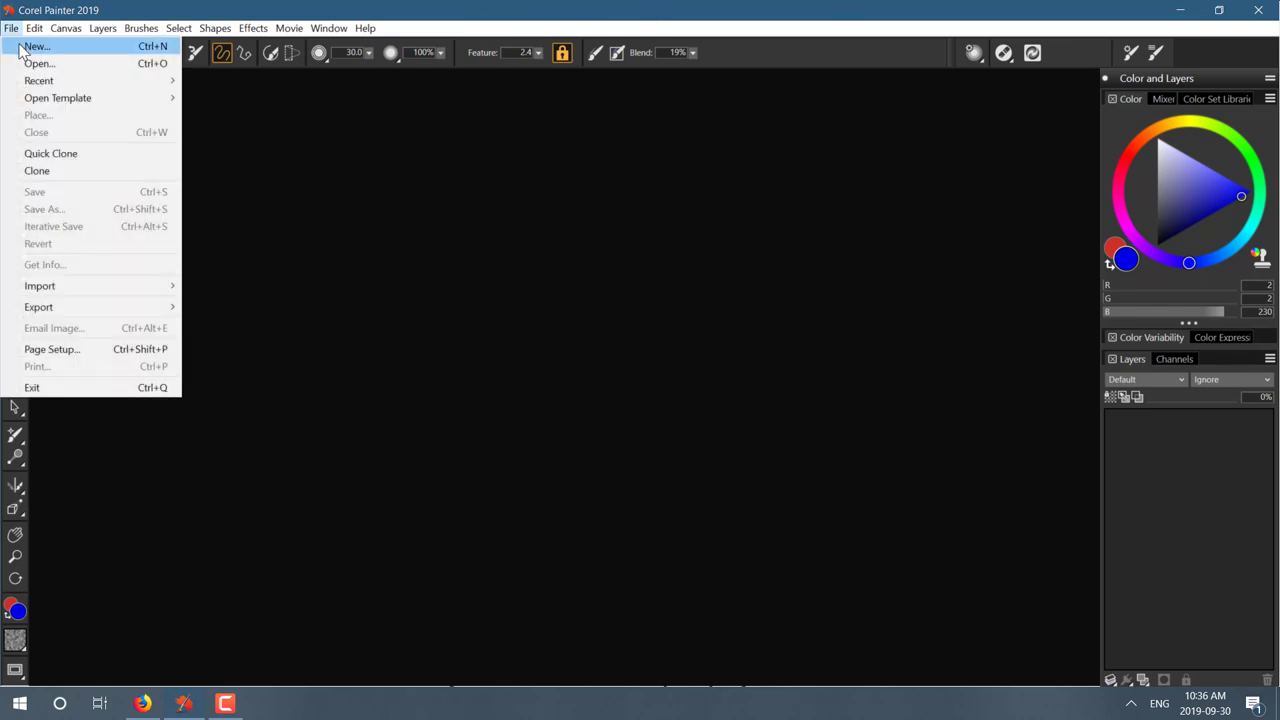
mouse_move(50, 98)
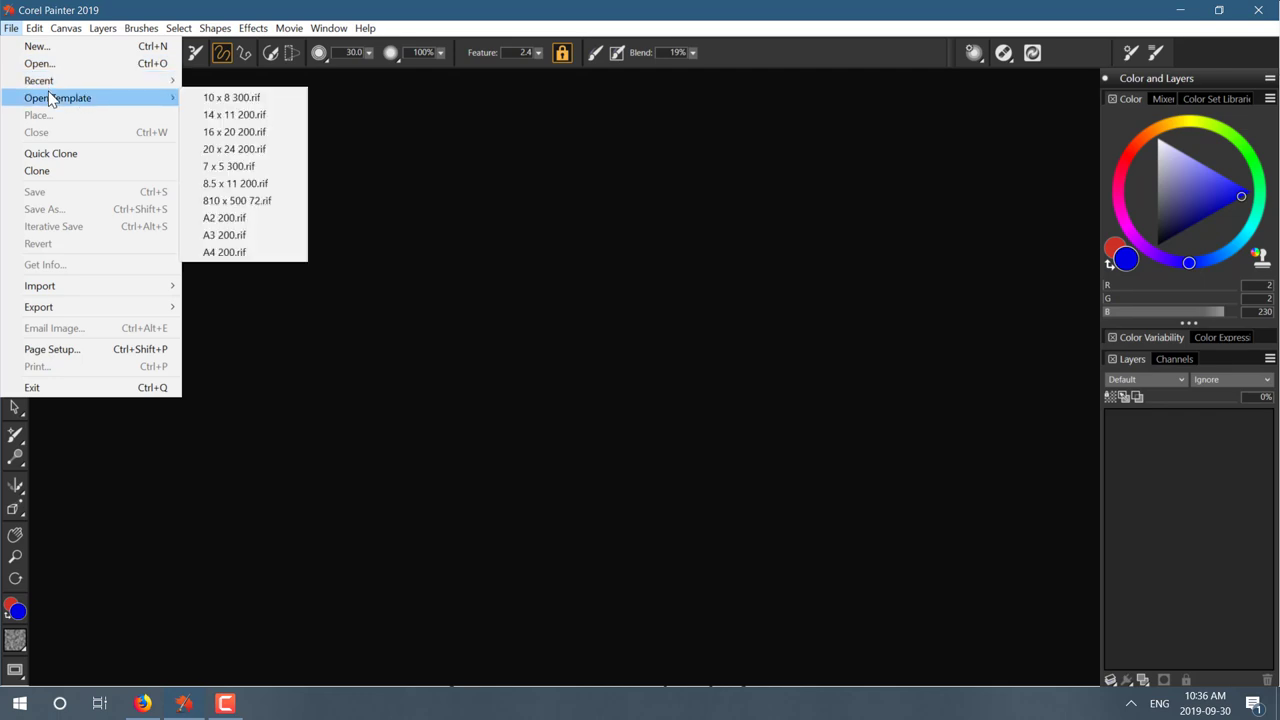
left_click(68, 45)
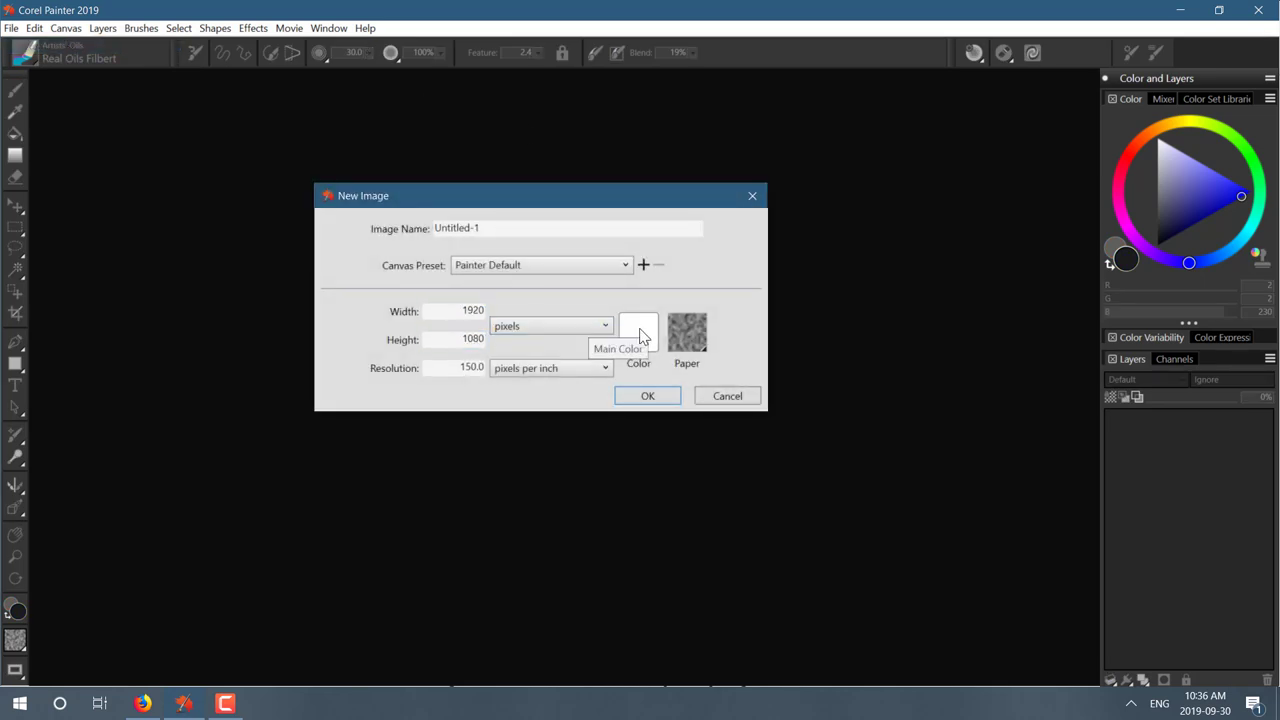
left_click(695, 336)
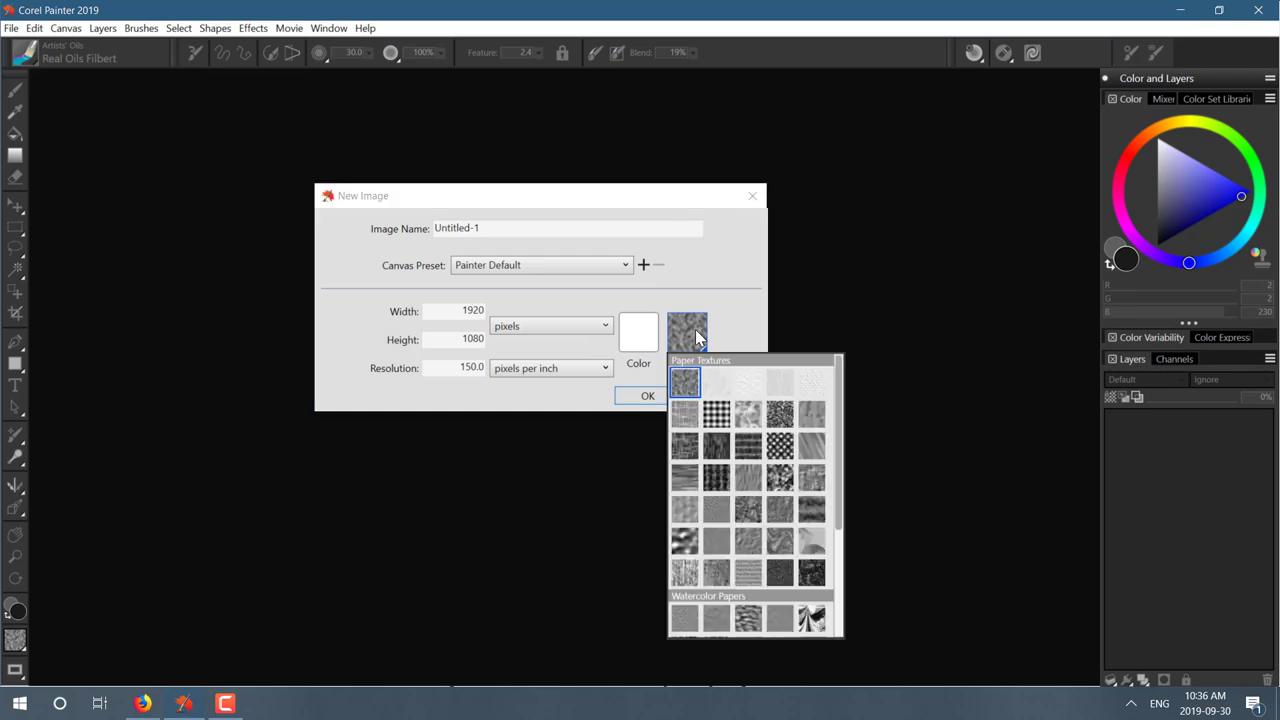
left_click(766, 306)
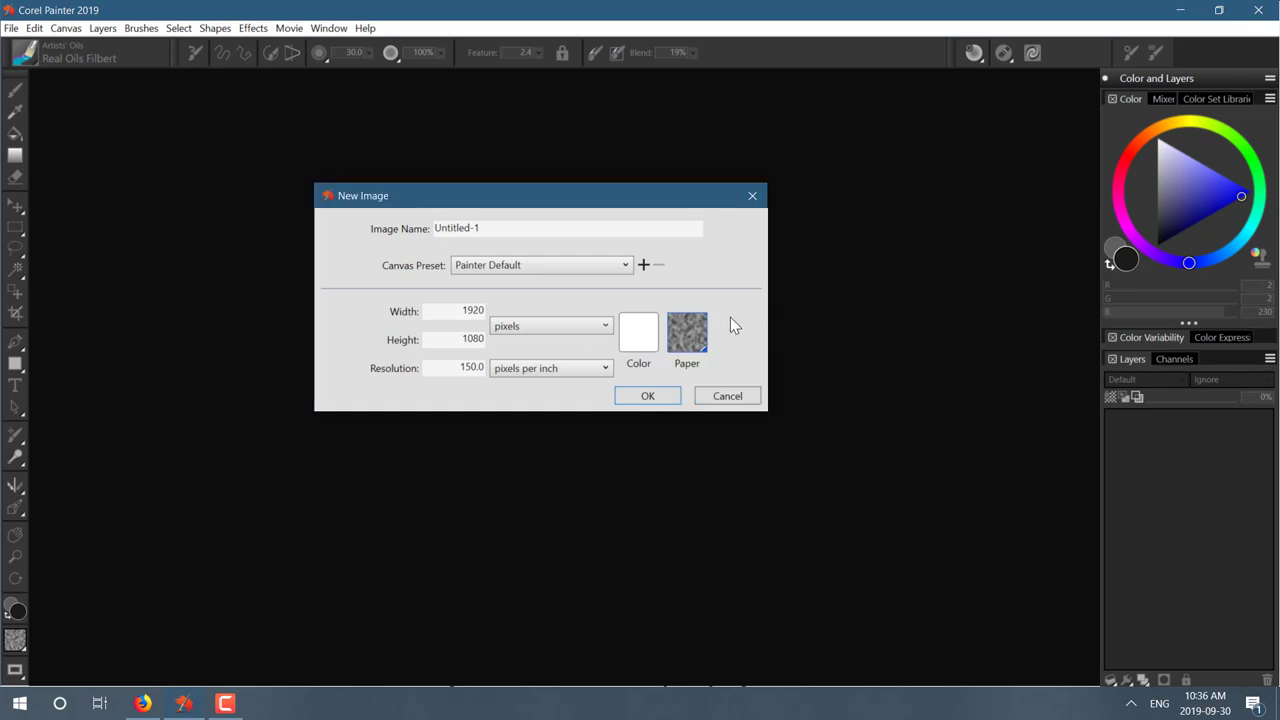
left_click(643, 398)
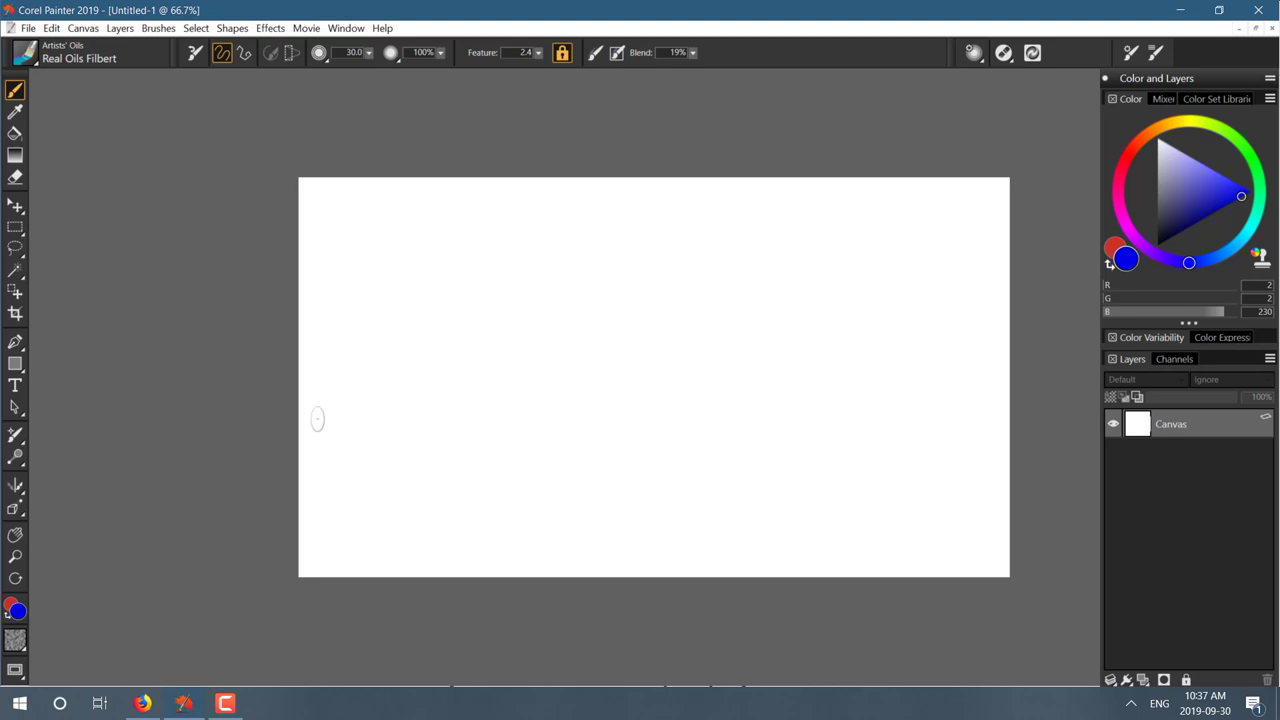
Switch to floating document windows, create Untitled-2, and move it aside to bring Untitled-1 forward.
left_click(18, 672)
left_click(40, 672)
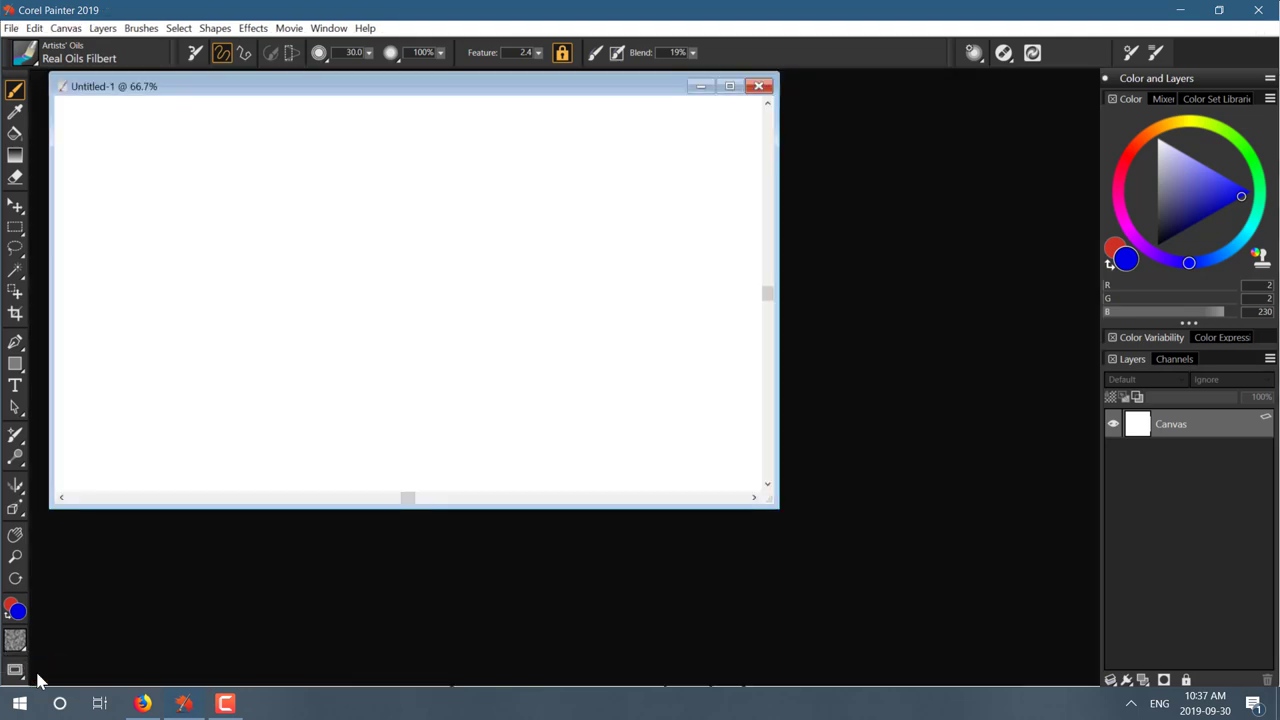
left_click(12, 28)
left_click(32, 46)
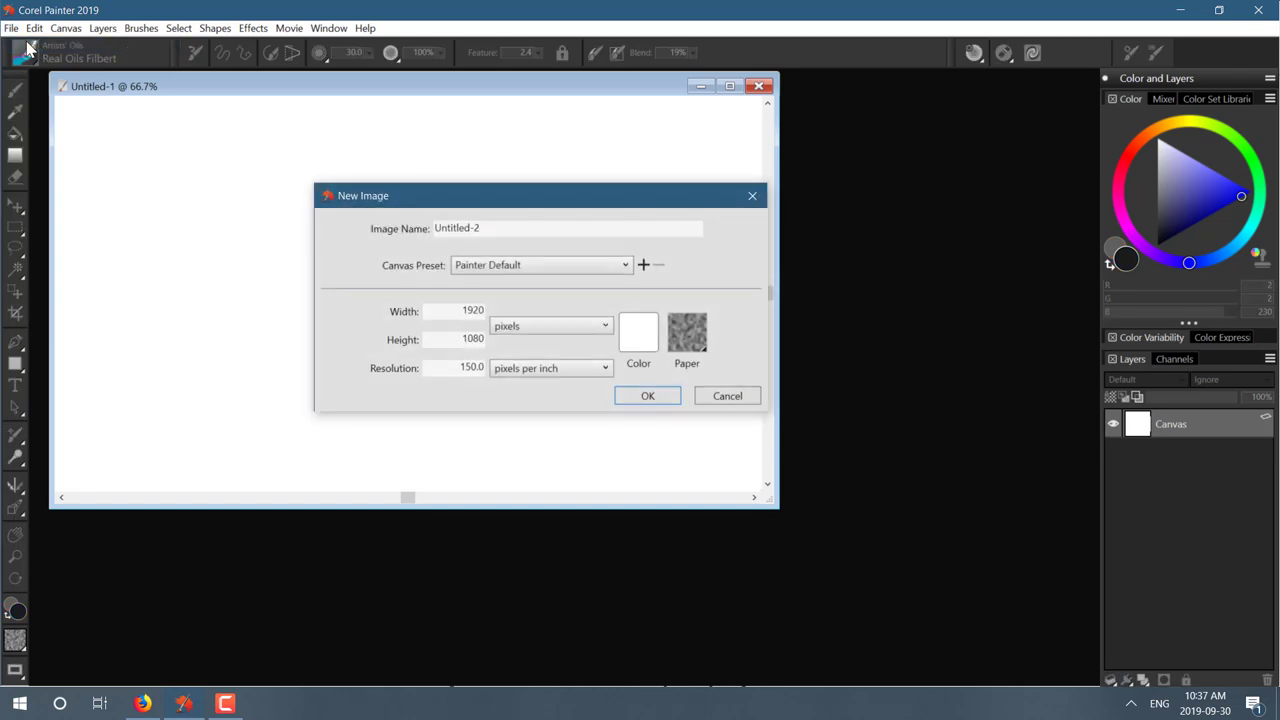
key("Return")
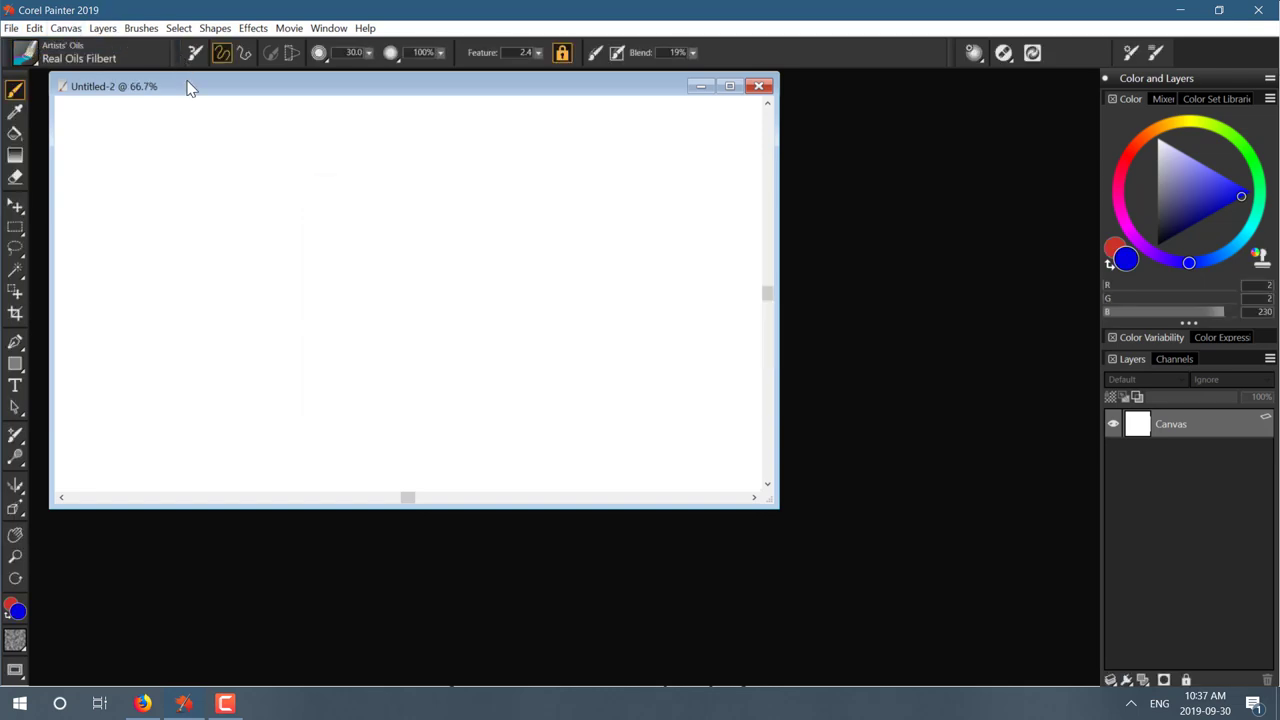
left_click_drag(190, 88, 391, 217)
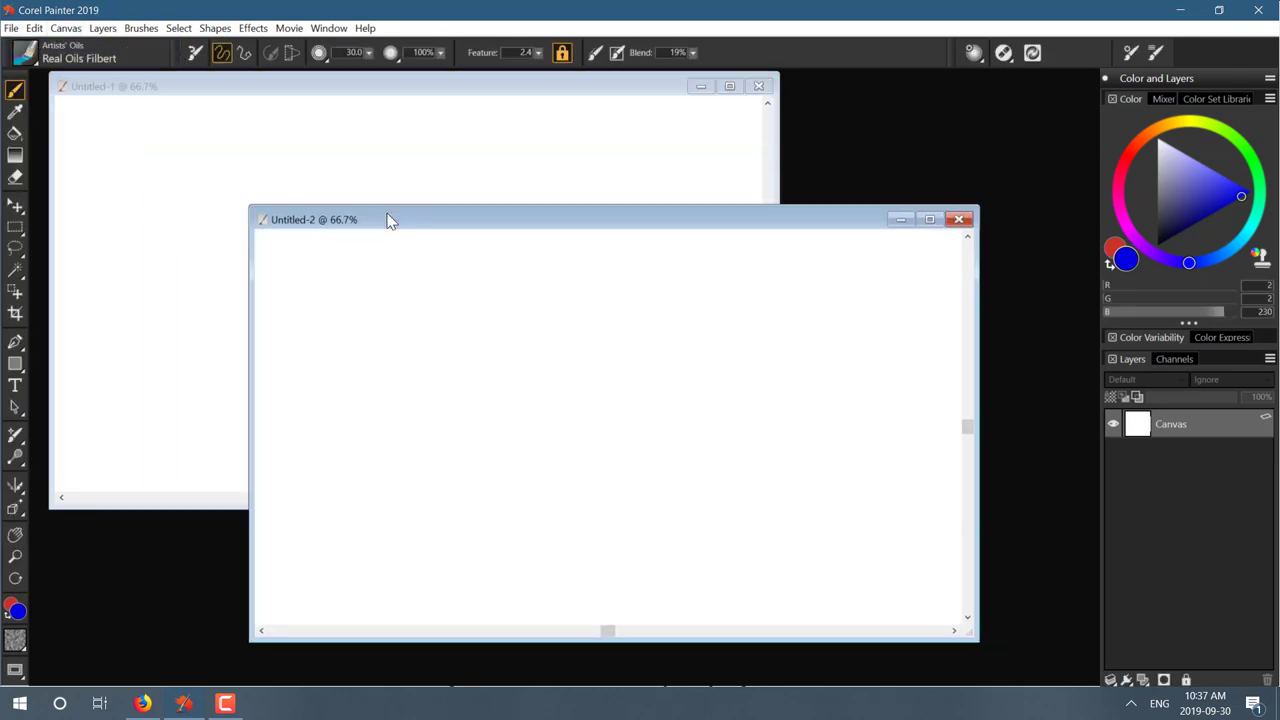
left_click(395, 88)
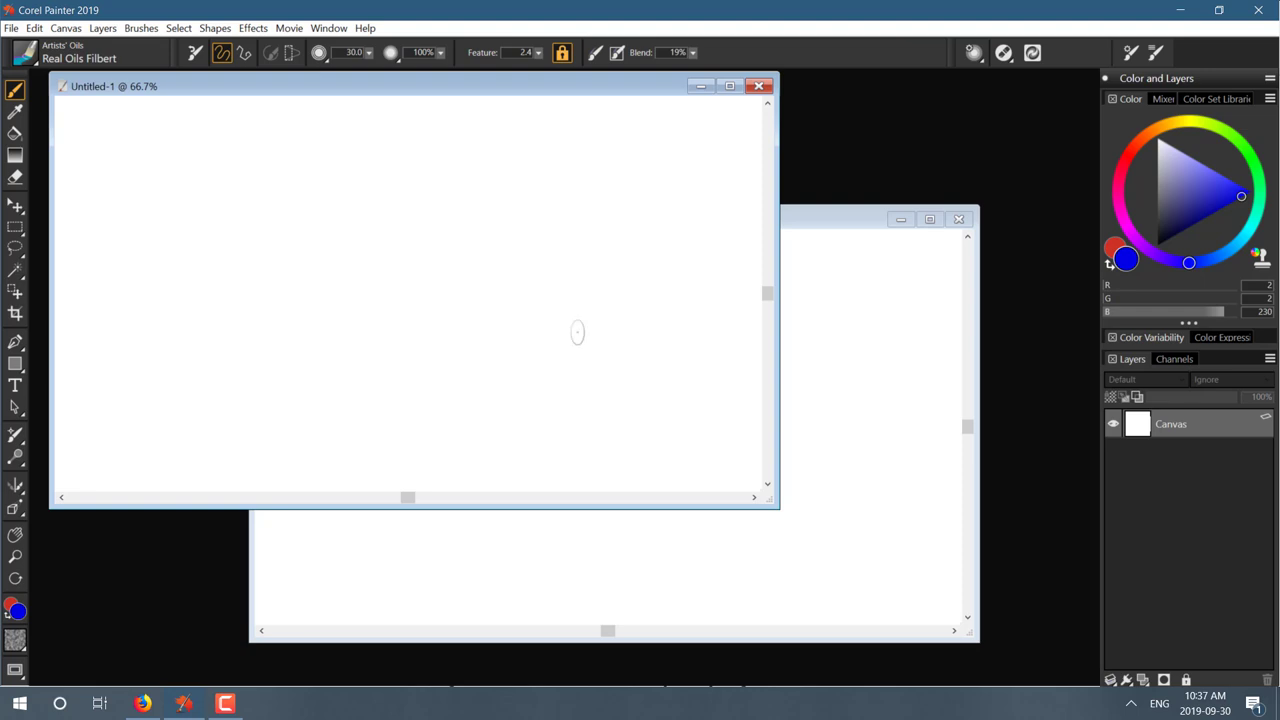
Go back to Single Document View and leave full-screen mode.
left_click(17, 671)
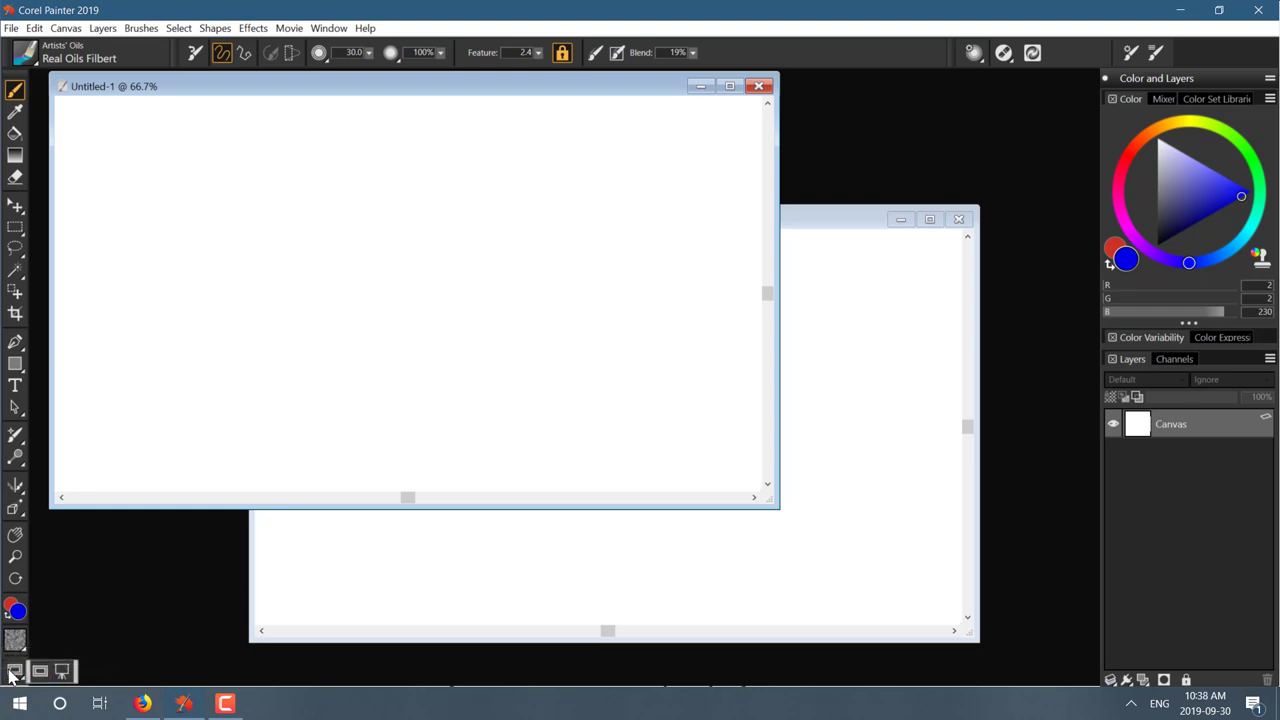
left_click(39, 671)
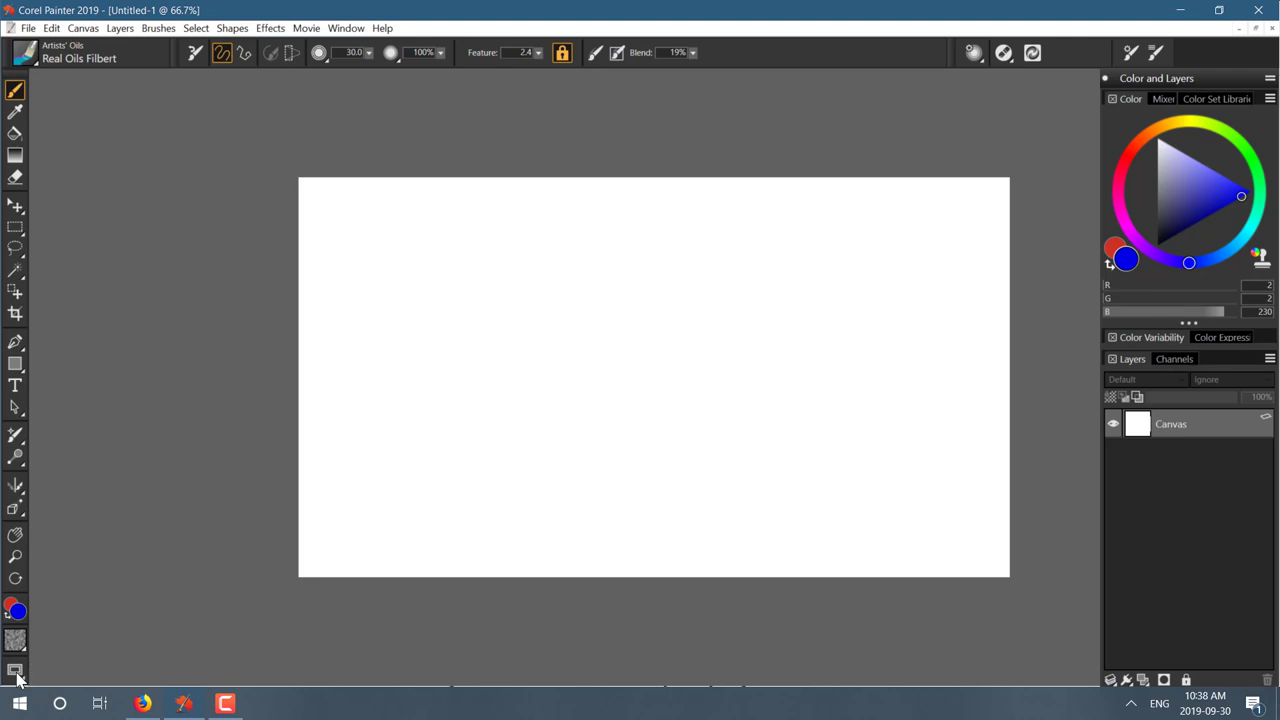
left_click(15, 671)
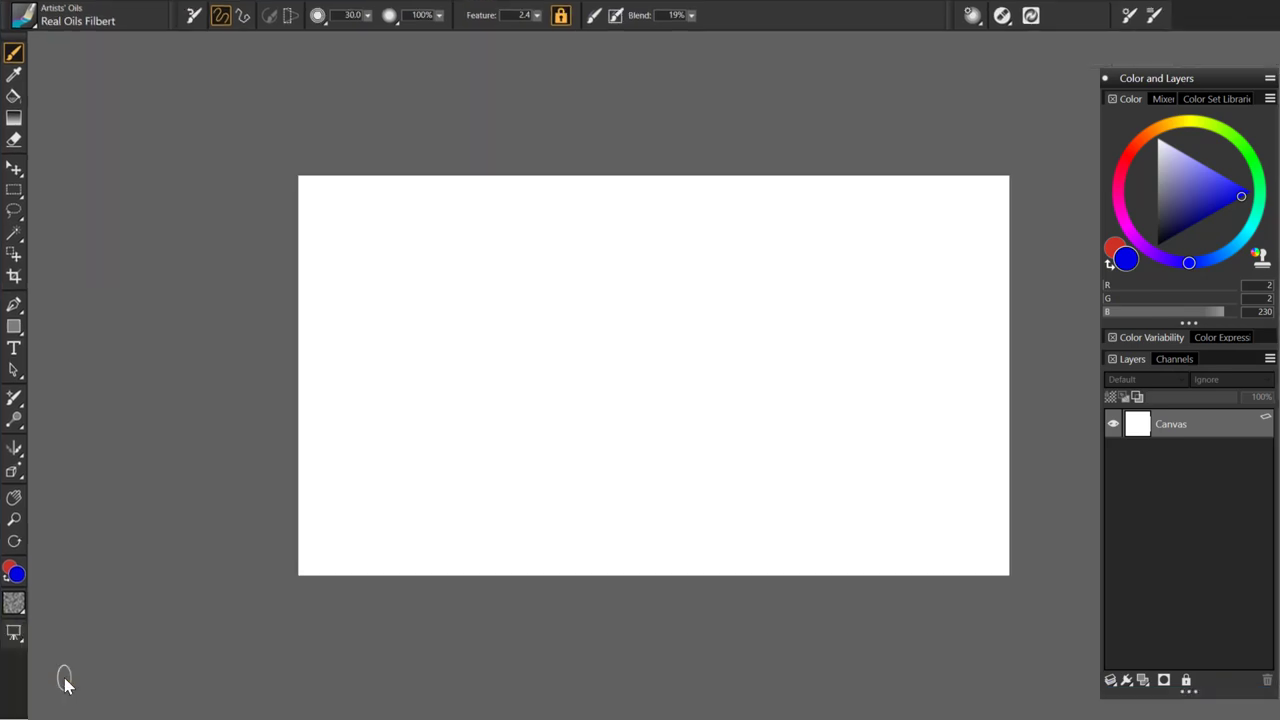
left_click(14, 634)
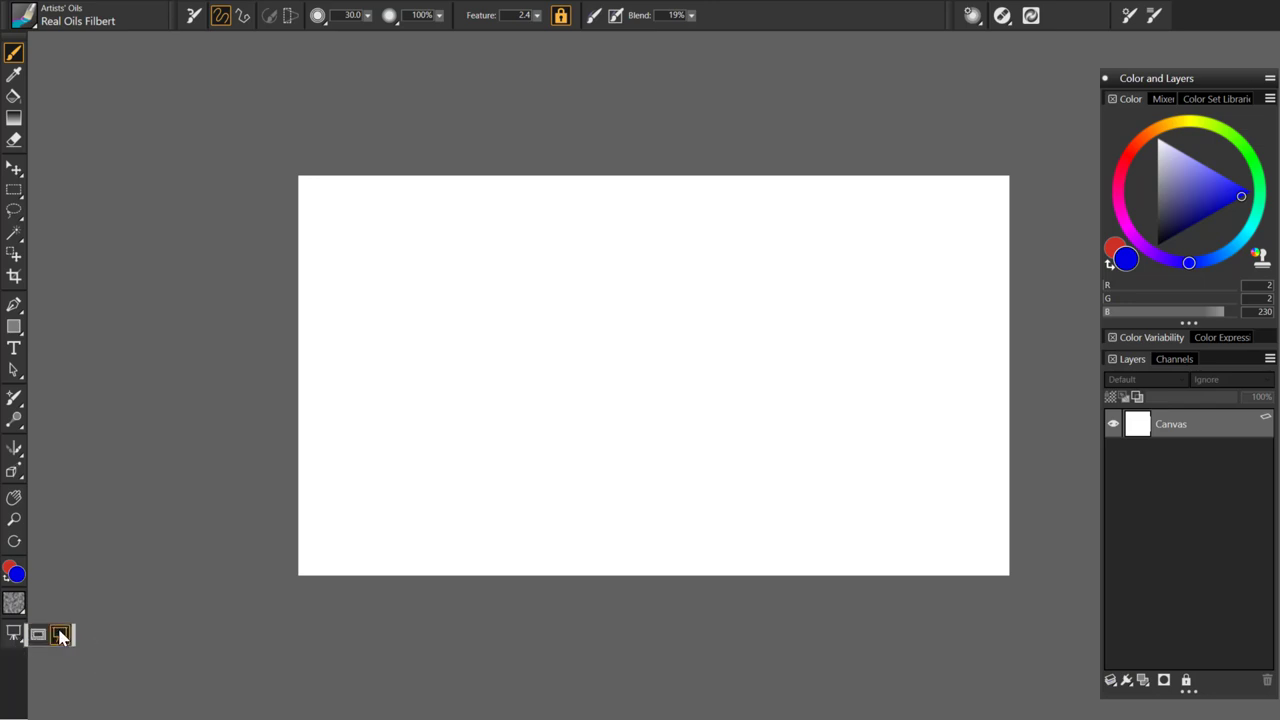
left_click(60, 634)
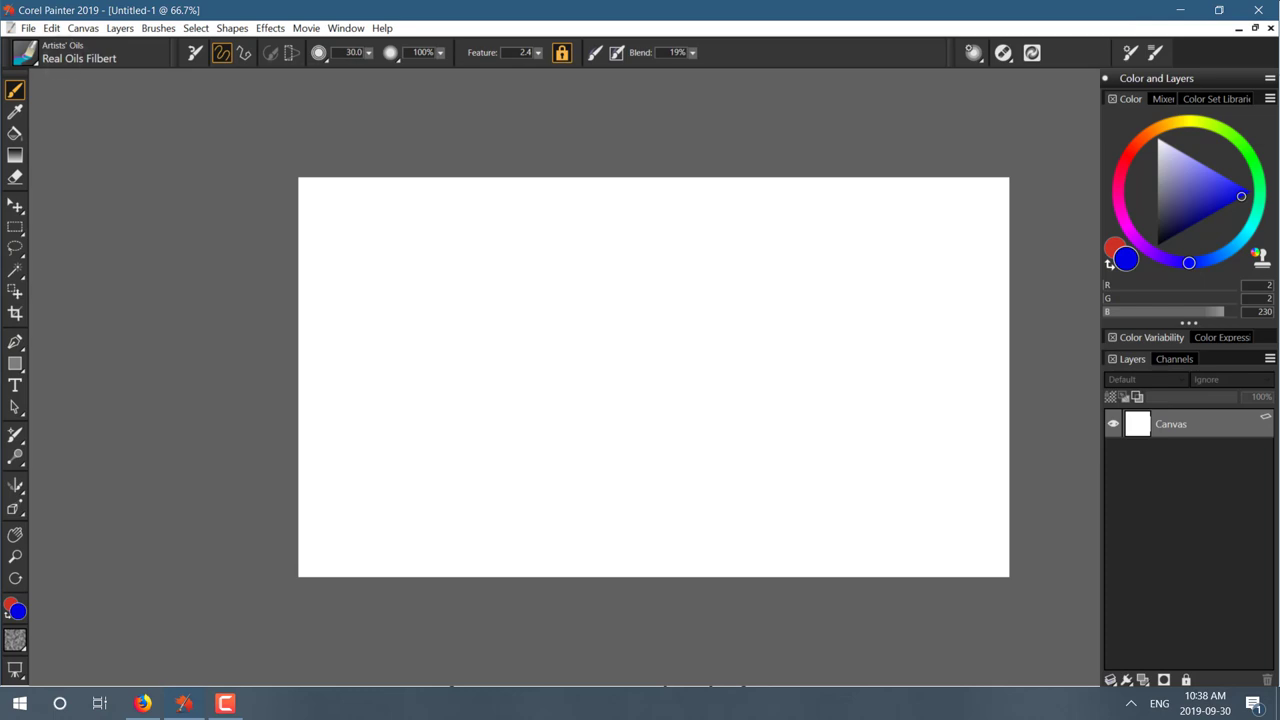
Load the 2B Pencil brush from the Pens and Pencils category.
left_click(25, 52)
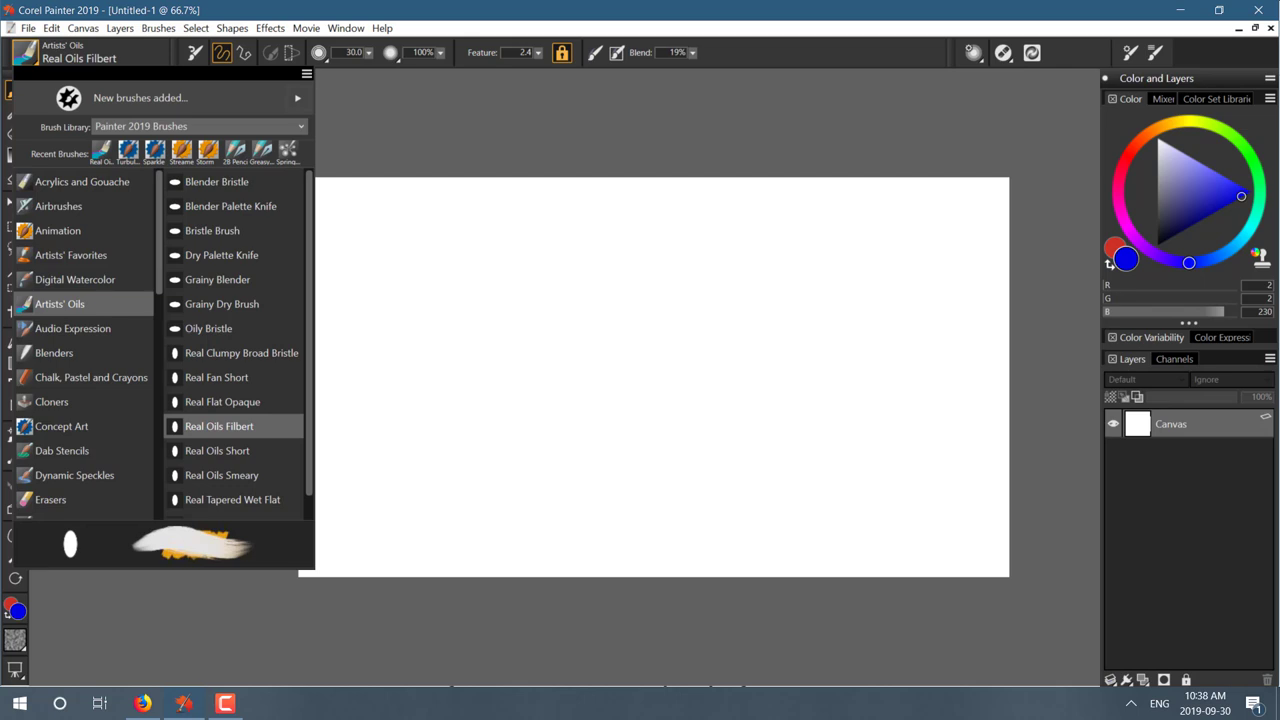
scroll(89, 409, "down", 4)
scroll(95, 350, "up", 4)
scroll(106, 243, "down", 3)
scroll(106, 243, "down", 3)
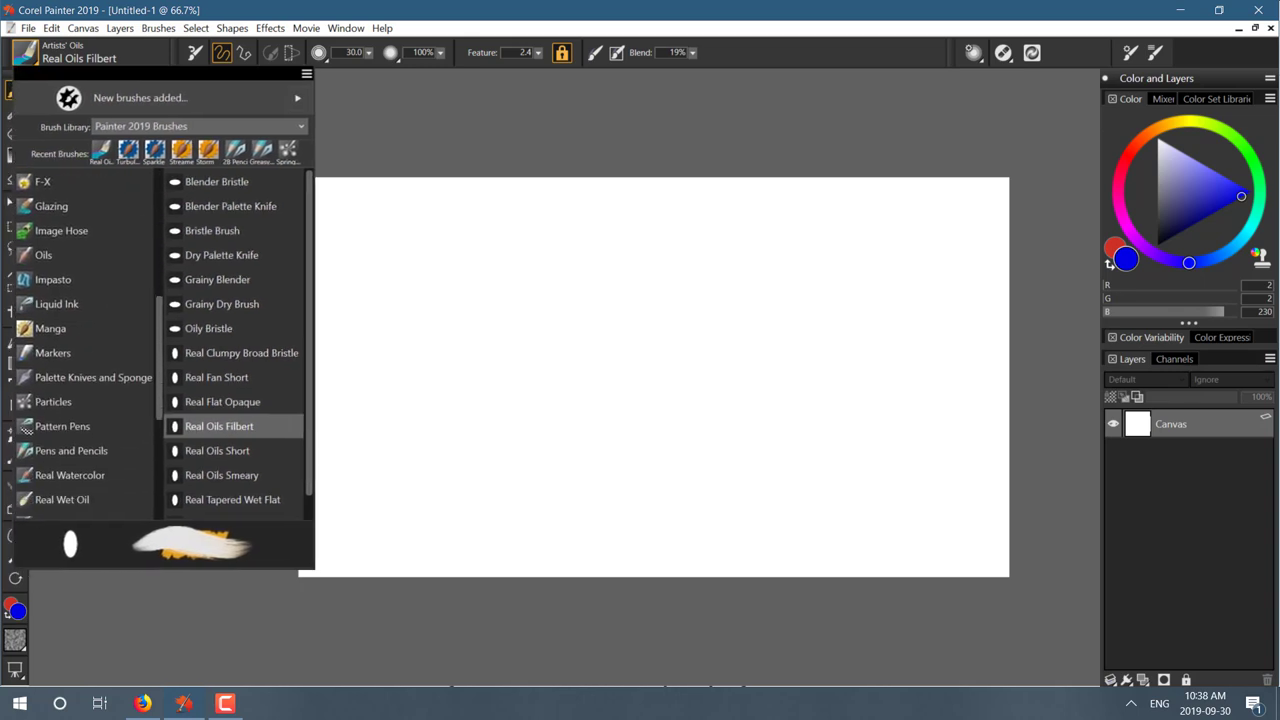
left_click(126, 456)
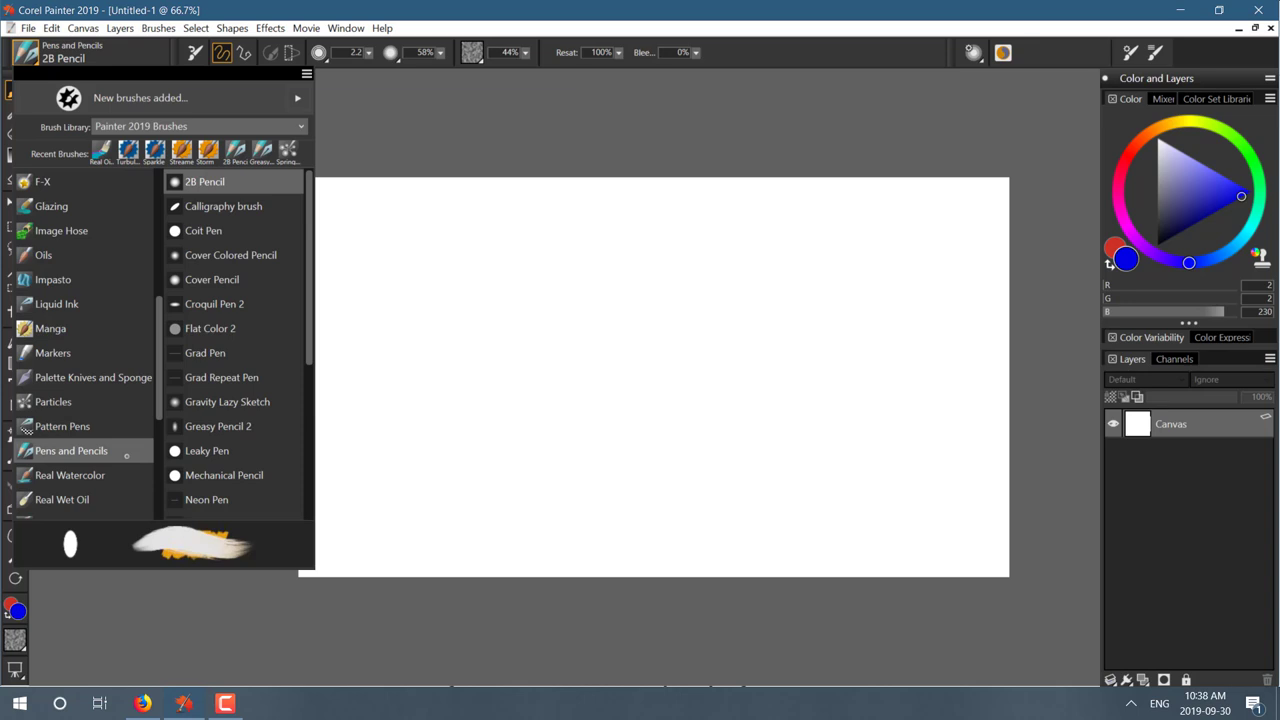
left_click(252, 189)
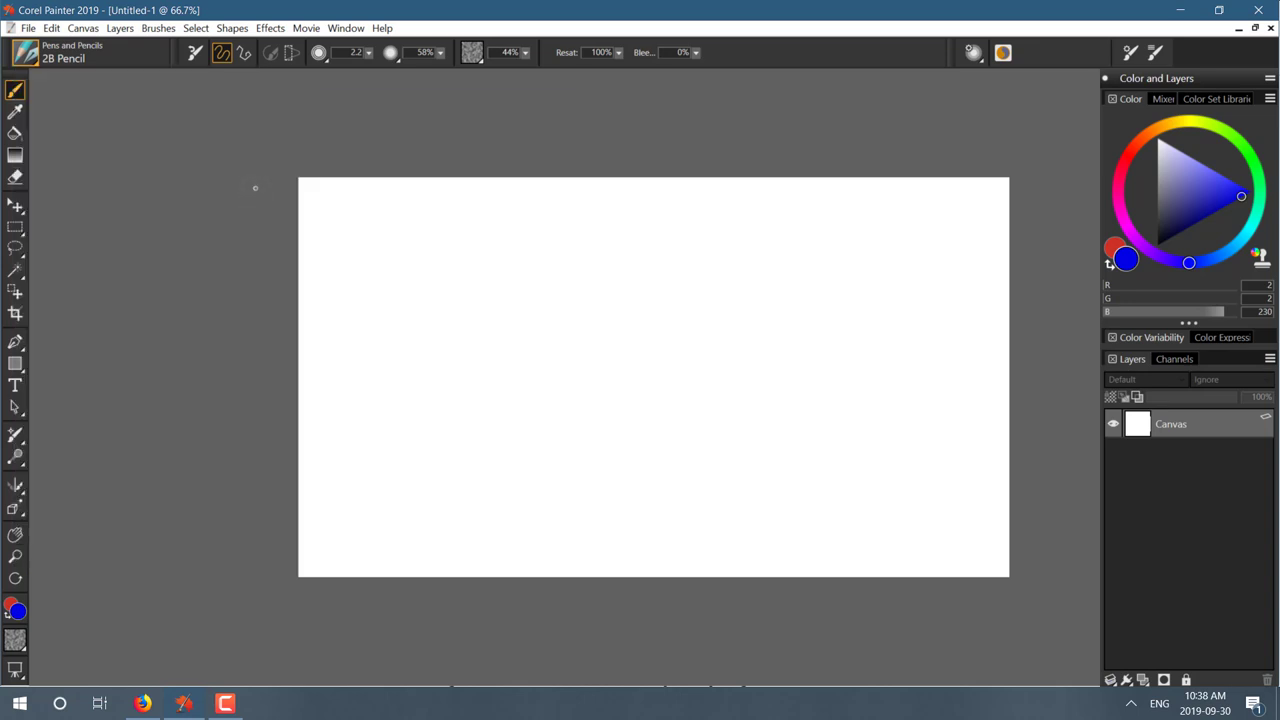
Set the colour to black and draw a zigzag 2B Pencil stroke across the canvas.
left_click_drag(1200, 212, 1157, 245)
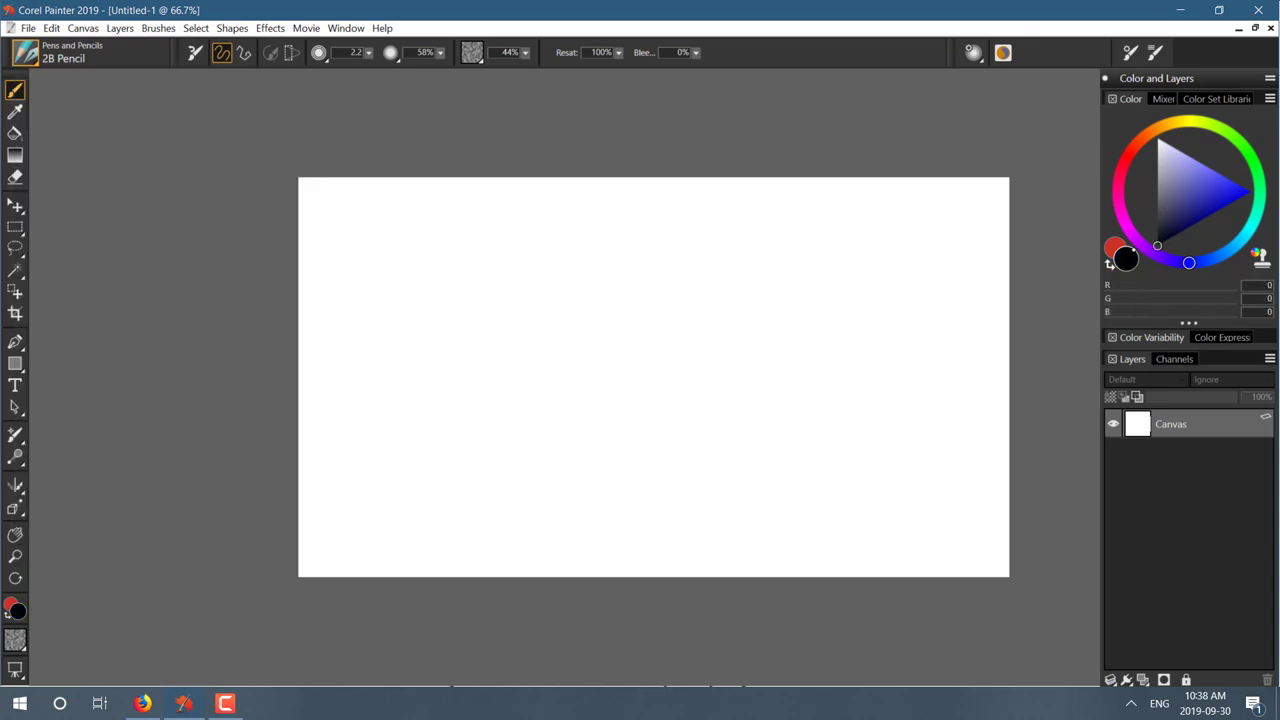
mouse_move(422, 377)
left_mouse_down()
mouse_move(449, 409)
mouse_move(731, 491)
mouse_move(885, 440)
left_mouse_up()
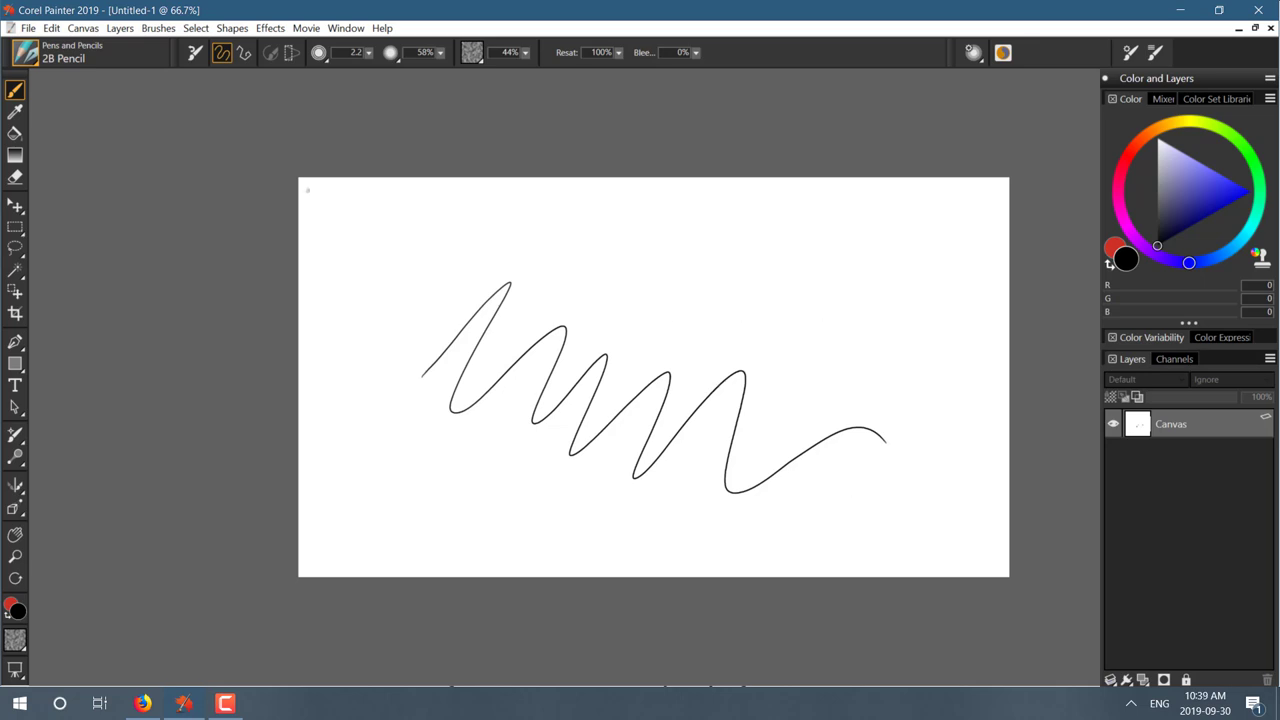
left_click(51, 28)
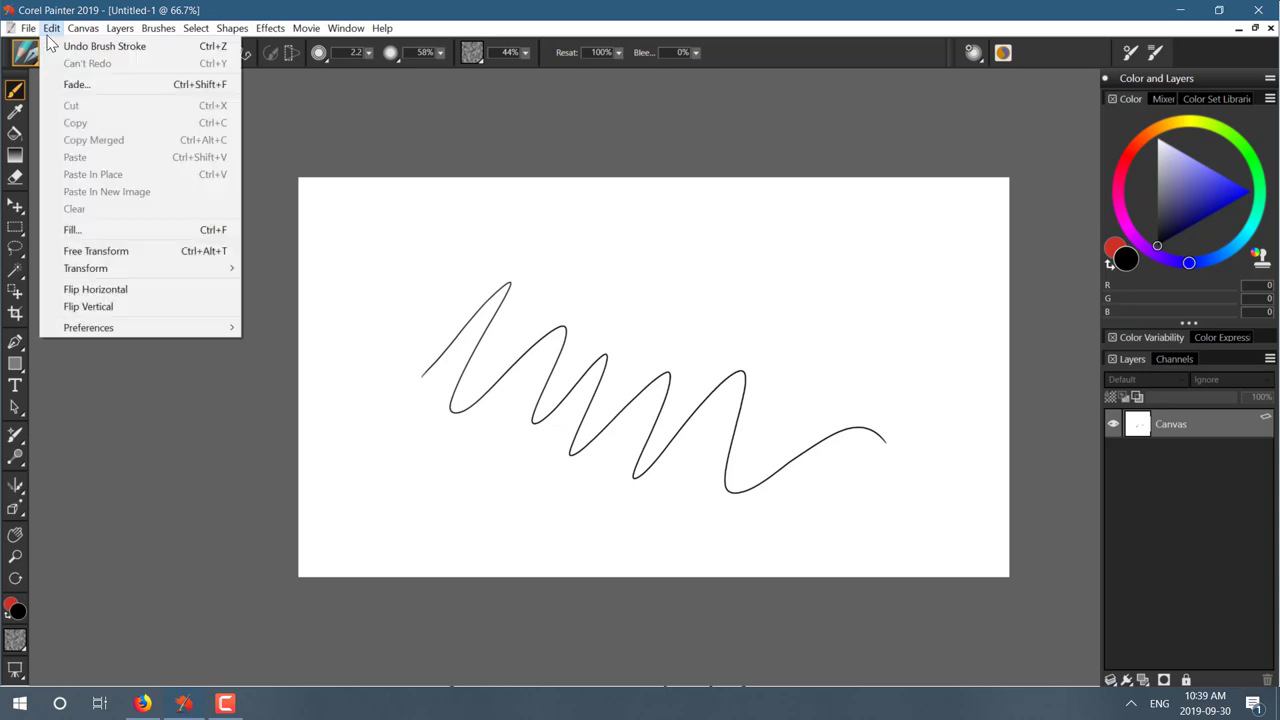
mouse_move(110, 328)
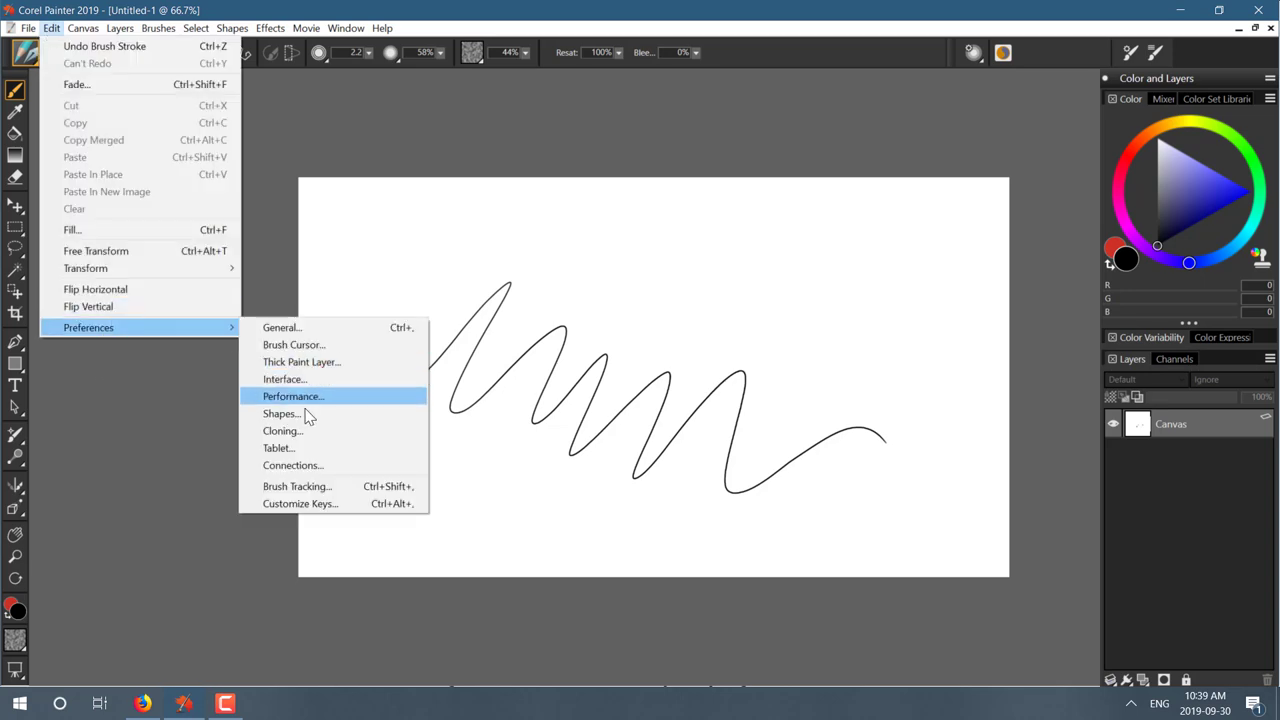
left_click(276, 447)
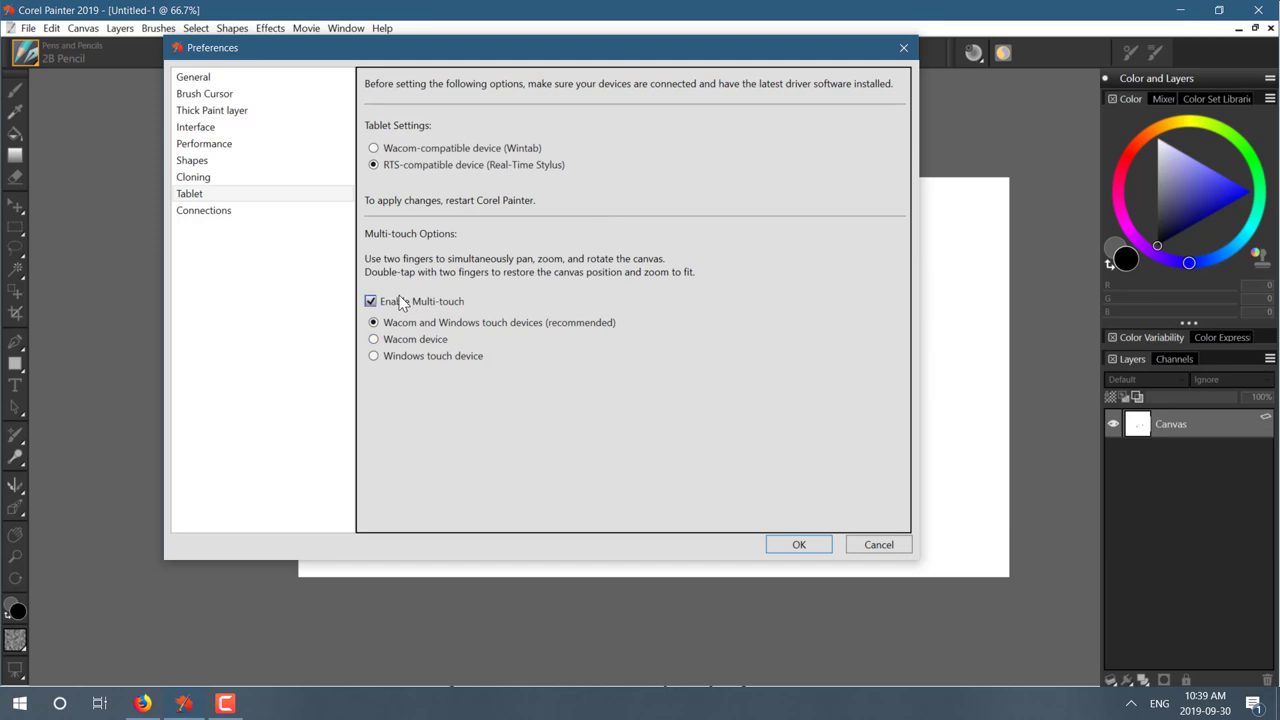
left_click(895, 547)
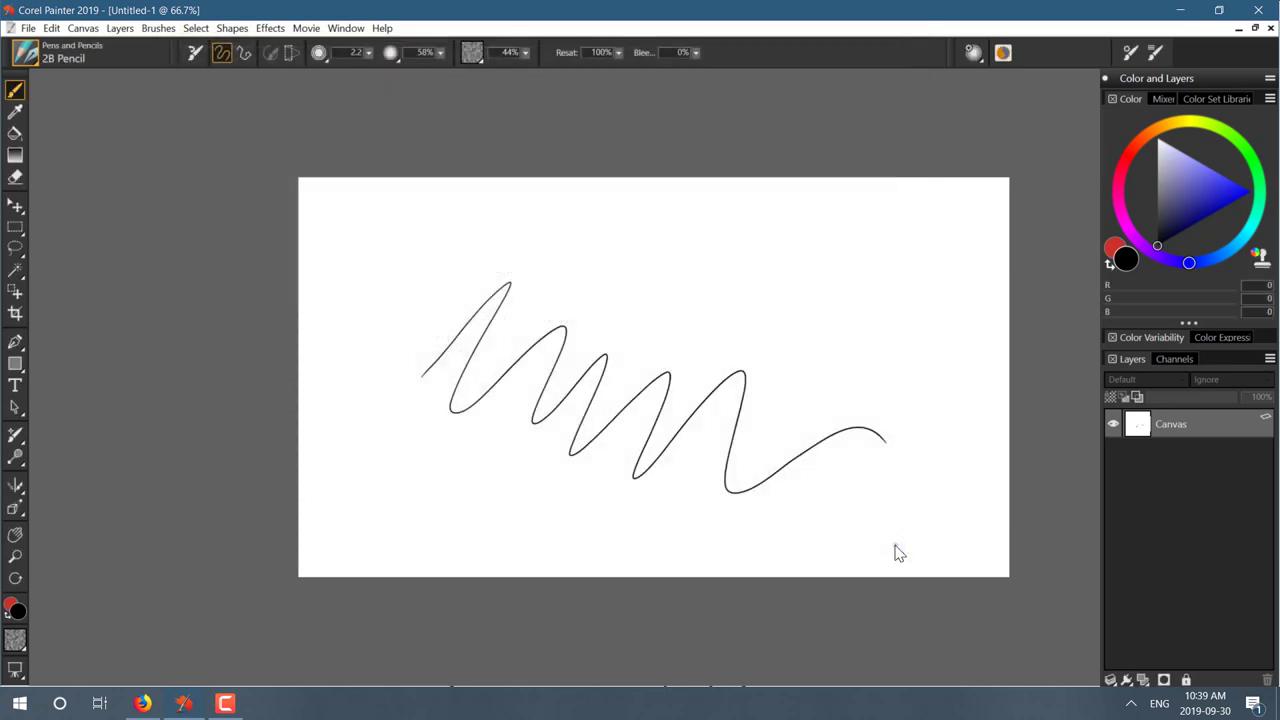
Draw a long looped line, then light diagonal hatch strokes below-left of the scribble.
mouse_move(568, 283)
left_mouse_down()
mouse_move(805, 402)
mouse_move(862, 232)
mouse_move(805, 297)
mouse_move(896, 347)
mouse_move(754, 449)
mouse_move(652, 335)
mouse_move(485, 313)
mouse_move(626, 341)
mouse_move(665, 409)
left_mouse_up()
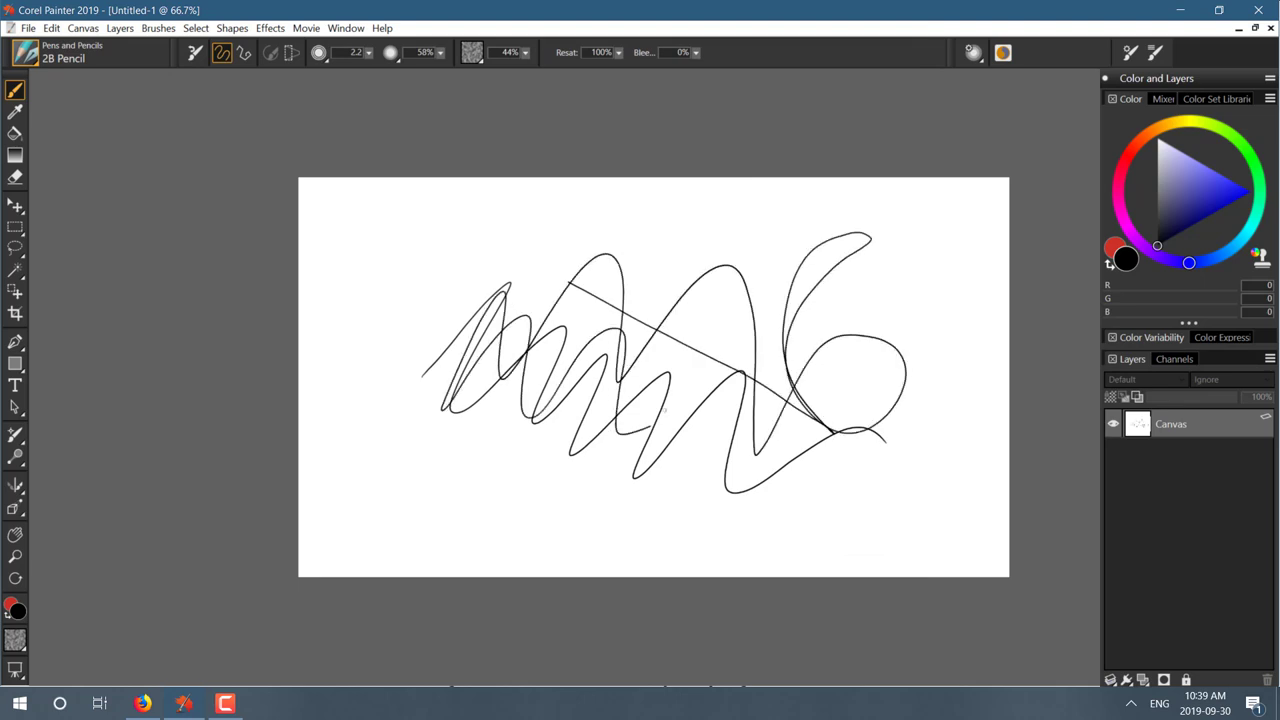
left_click_drag(463, 433, 516, 528)
left_click_drag(449, 458, 496, 528)
mouse_move(433, 451)
left_mouse_down()
mouse_move(485, 535)
mouse_move(470, 520)
left_mouse_up()
left_click_drag(420, 474, 428, 504)
left_click_drag(363, 479, 380, 439)
left_click_drag(366, 475, 382, 446)
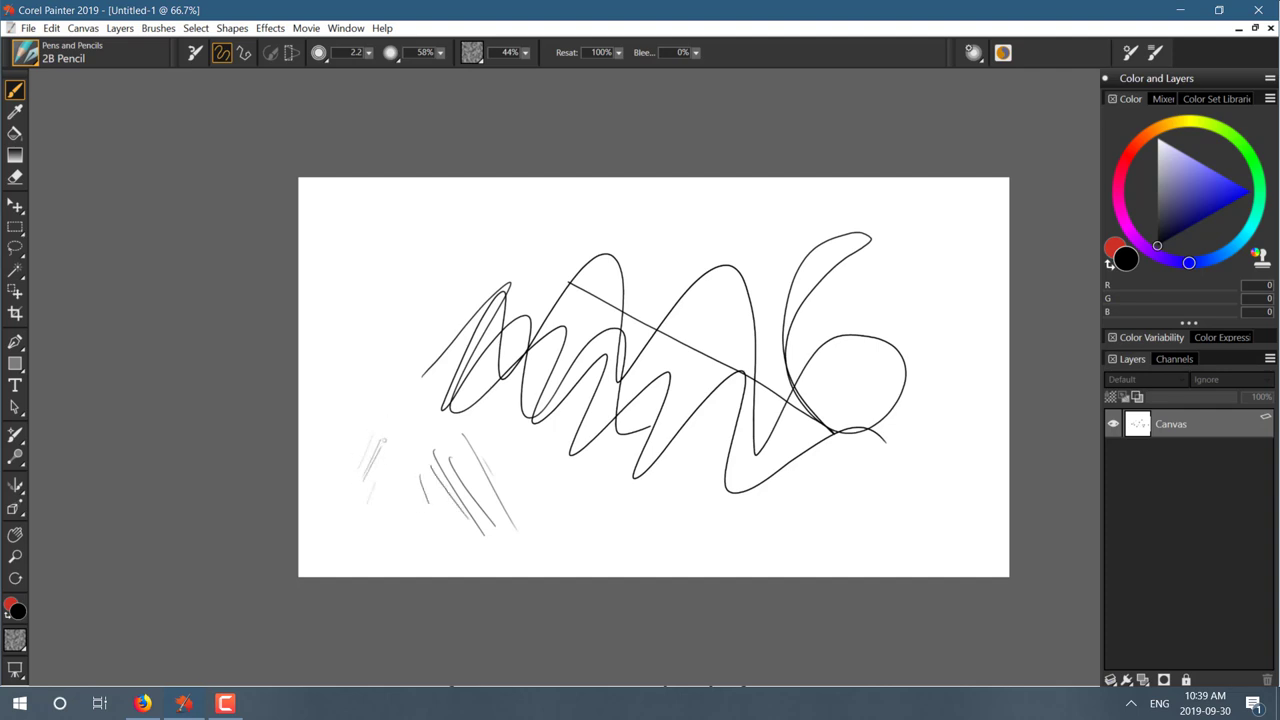
left_click_drag(367, 517, 398, 444)
left_click_drag(373, 519, 393, 461)
Add light and long dark diagonal strokes left of the scribble, plus a thin diagonal across it.
left_click_drag(346, 402, 372, 354)
mouse_move(360, 408)
left_mouse_down()
mouse_move(388, 338)
mouse_move(398, 346)
left_mouse_up()
mouse_move(380, 410)
left_mouse_down()
mouse_move(484, 218)
mouse_move(518, 194)
left_mouse_up()
left_click_drag(376, 452, 528, 204)
left_click_drag(374, 478, 510, 232)
left_click_drag(426, 265, 556, 425)
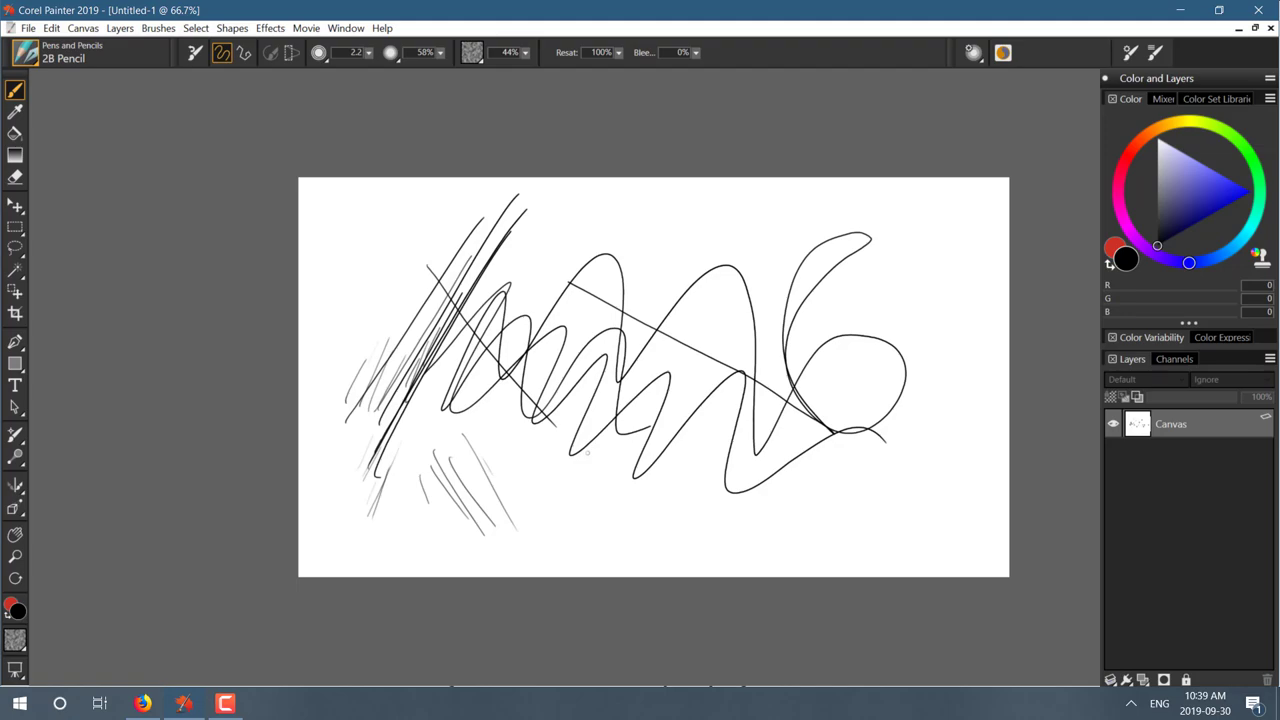
Zoom in and sketch a small circle inside a box, reinforcing its left edge and lower corner.
scroll(587, 453, "up", 10)
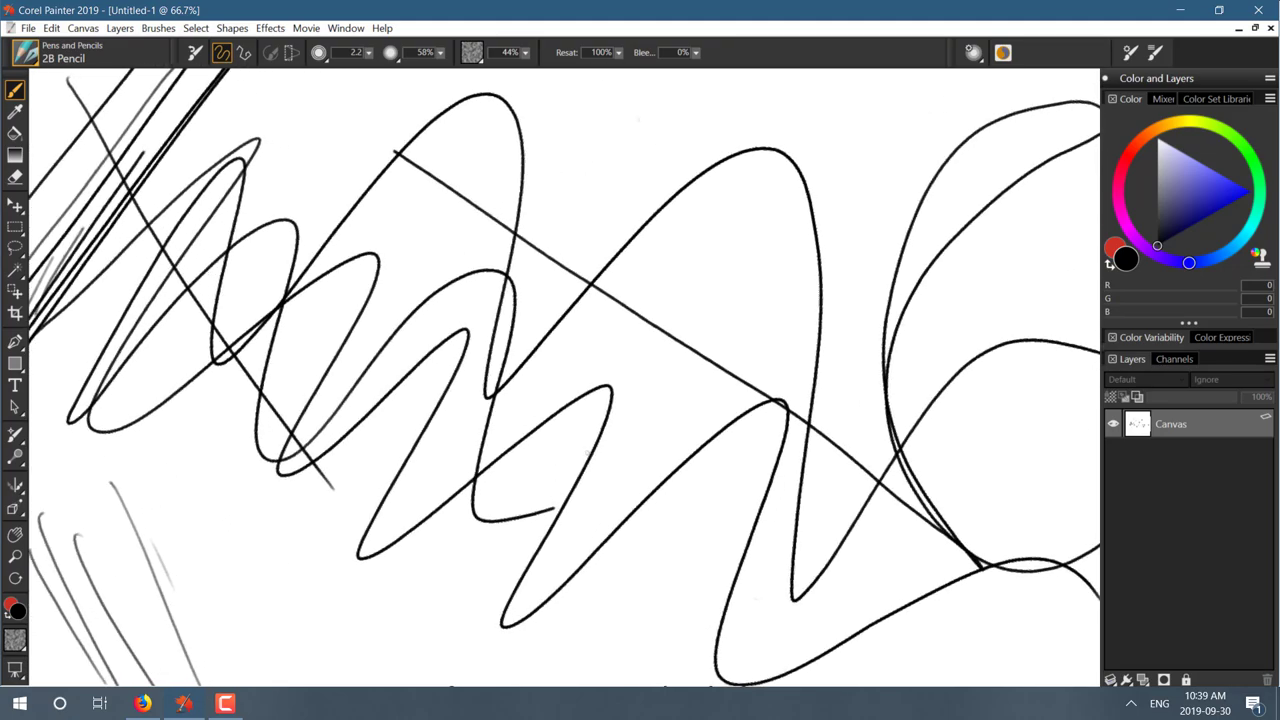
scroll(587, 453, "down", 3)
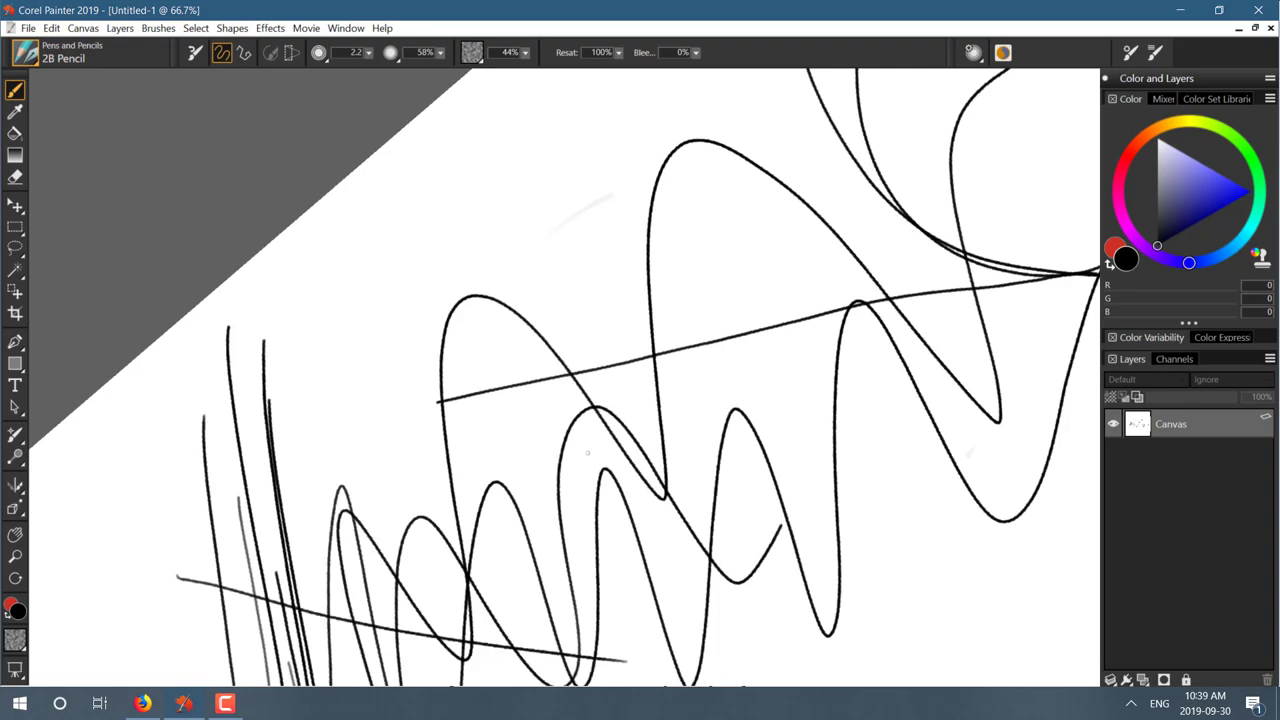
scroll(587, 453, "up", 3)
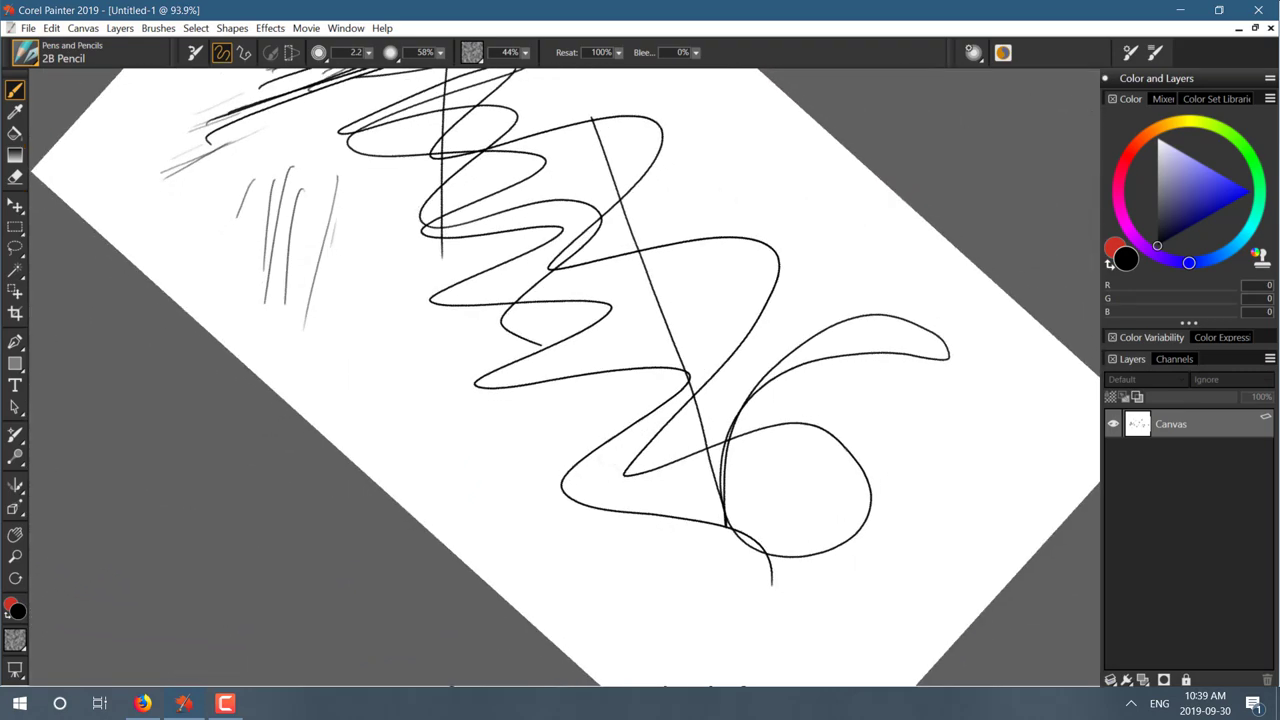
scroll(587, 453, "up", 8)
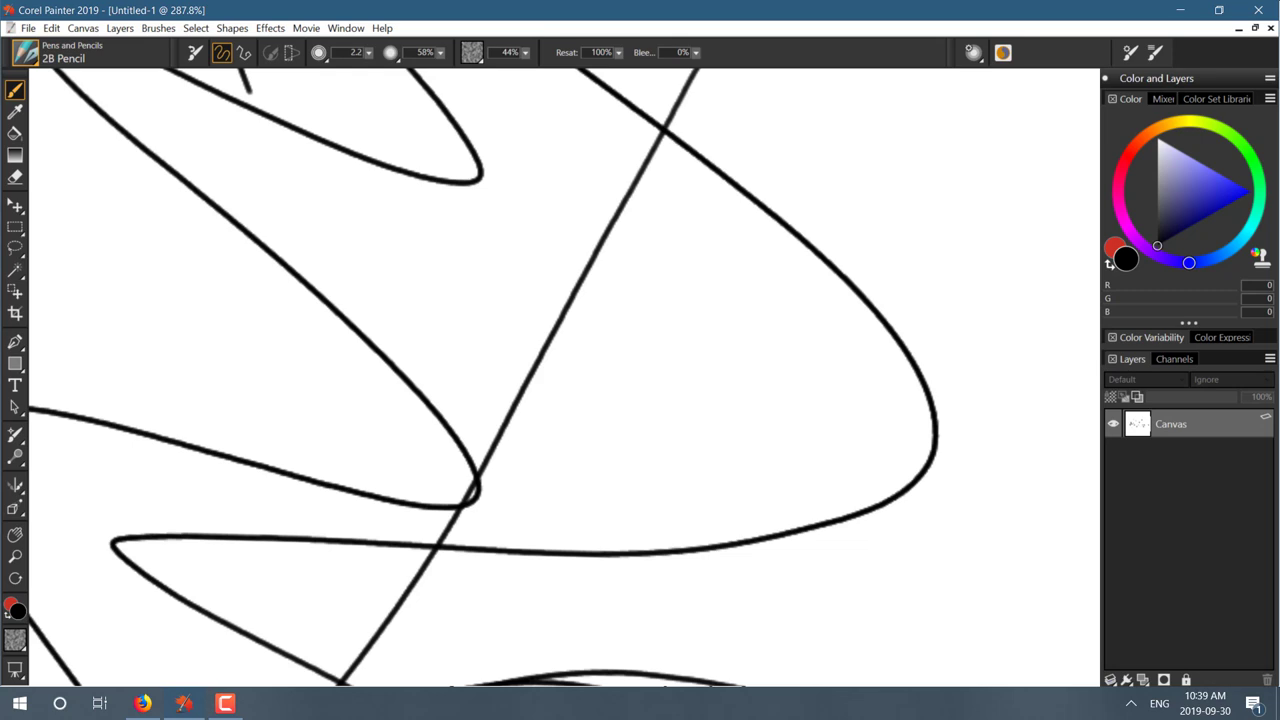
left_click_drag(652, 350, 690, 405)
left_click_drag(640, 440, 692, 385)
left_click_drag(628, 306, 624, 470)
left_click_drag(640, 445, 798, 324)
mouse_move(580, 350)
left_mouse_down()
mouse_move(782, 256)
mouse_move(790, 378)
left_mouse_up()
mouse_move(766, 230)
left_mouse_down()
mouse_move(786, 346)
mouse_move(834, 398)
left_mouse_up()
mouse_move(765, 244)
left_mouse_down()
mouse_move(822, 306)
mouse_move(842, 405)
mouse_move(668, 525)
left_mouse_up()
left_click_drag(644, 433, 650, 528)
left_click_drag(612, 326, 606, 478)
mouse_move(620, 330)
left_mouse_down()
mouse_move(664, 520)
mouse_move(680, 530)
mouse_move(940, 310)
left_mouse_up()
Add long parallel diagonals on both sides, a vertical and horizontal line, then zoom back out.
left_click_drag(767, 578, 1015, 290)
left_click_drag(715, 578, 1015, 240)
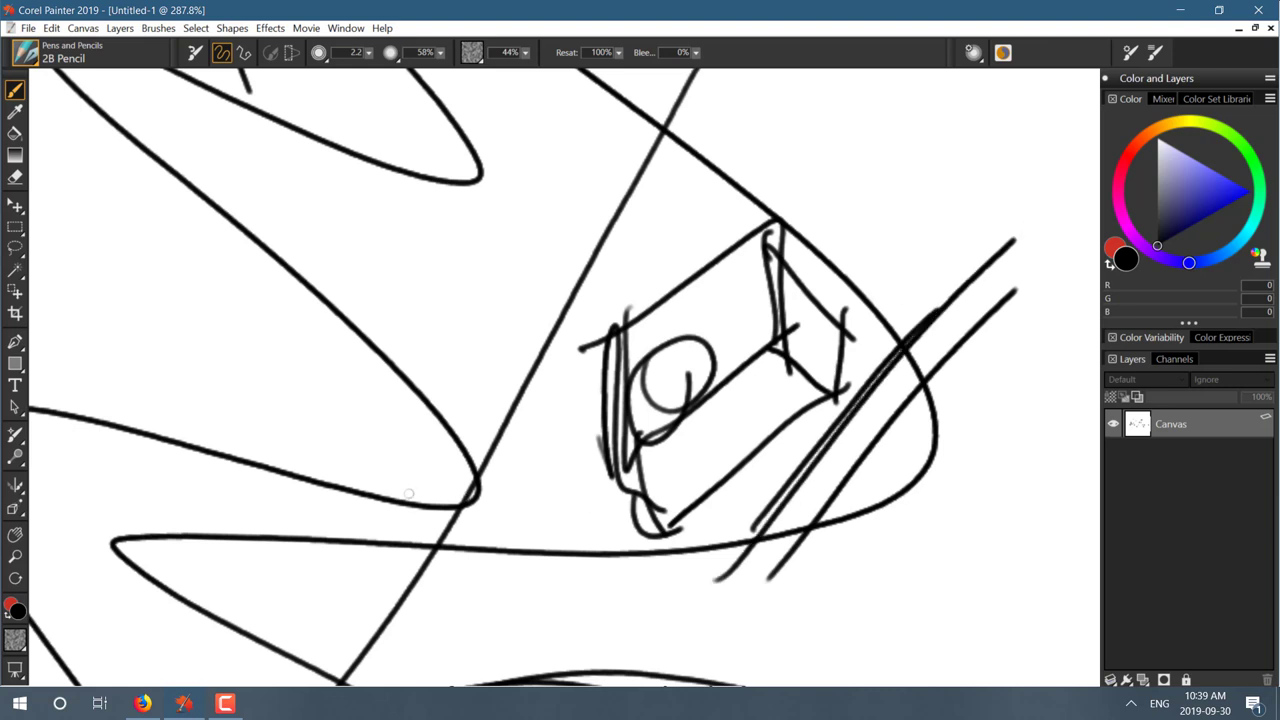
left_click_drag(381, 520, 770, 125)
left_click_drag(343, 480, 680, 126)
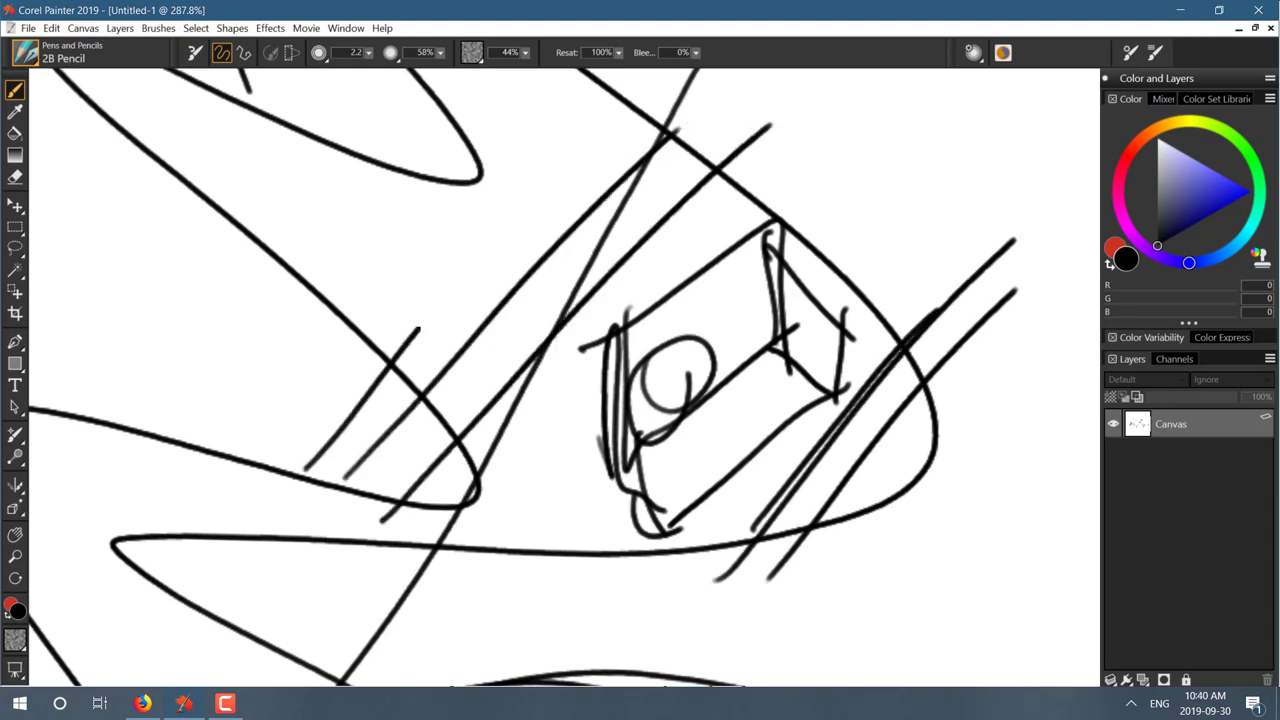
left_click_drag(304, 468, 587, 145)
left_click_drag(237, 450, 243, 155)
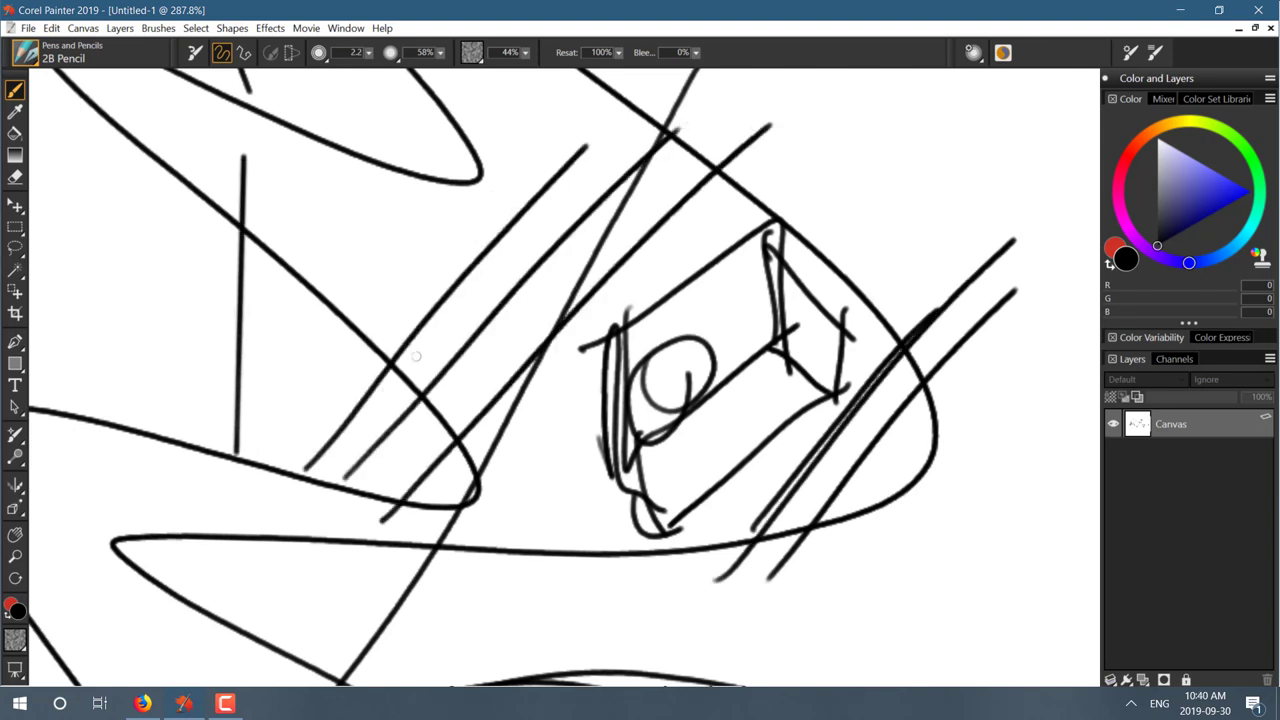
left_click_drag(337, 405, 612, 410)
left_click_drag(838, 158, 720, 268)
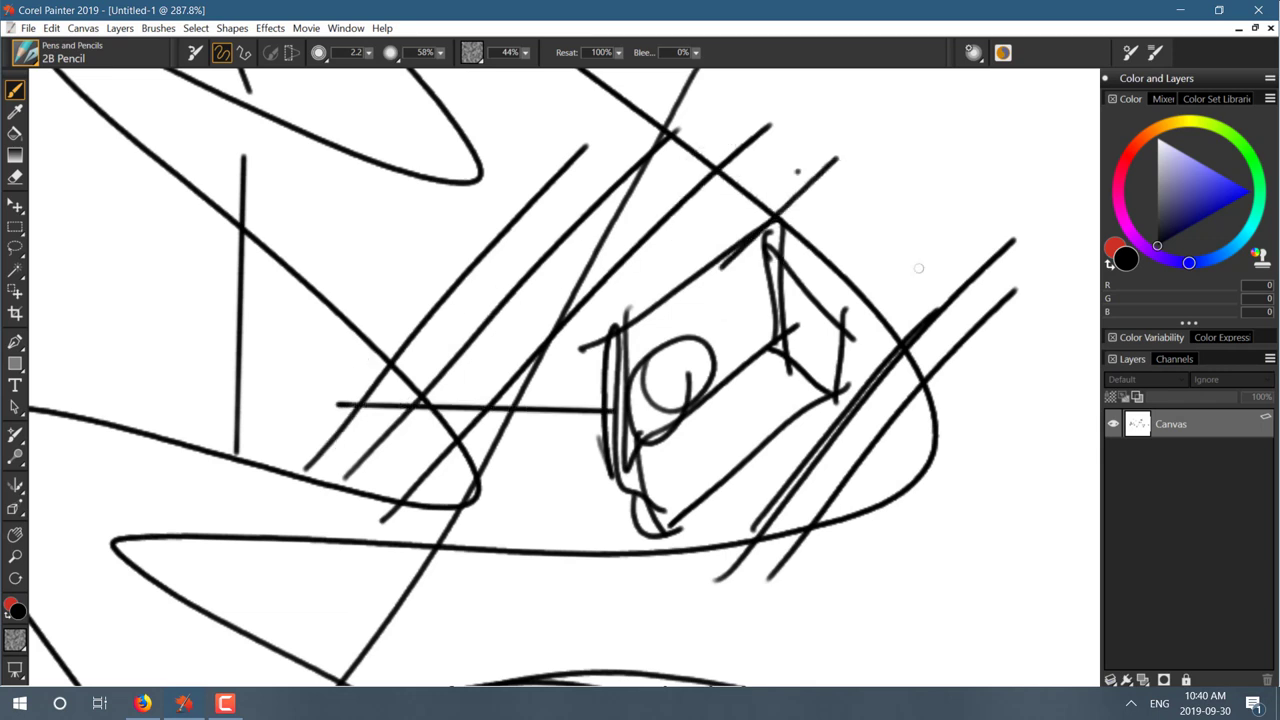
scroll(918, 268, "down", 5)
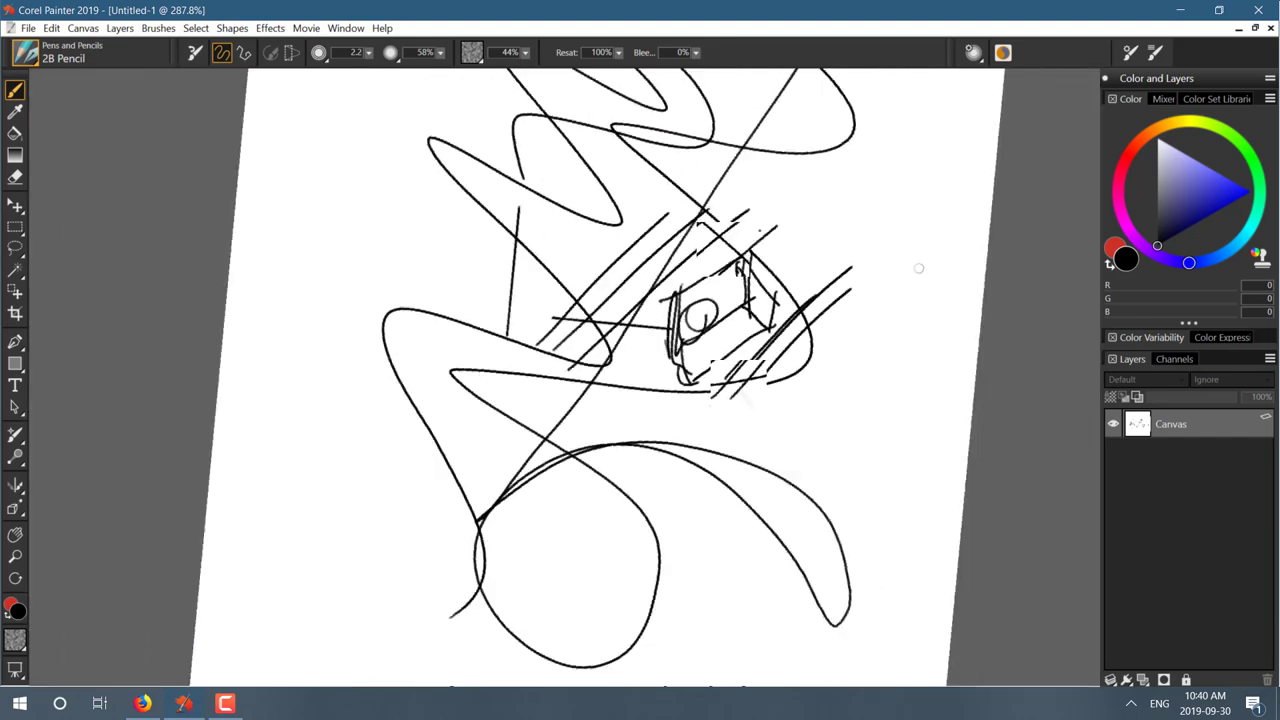
scroll(918, 268, "up", 3)
scroll(918, 268, "down", 5)
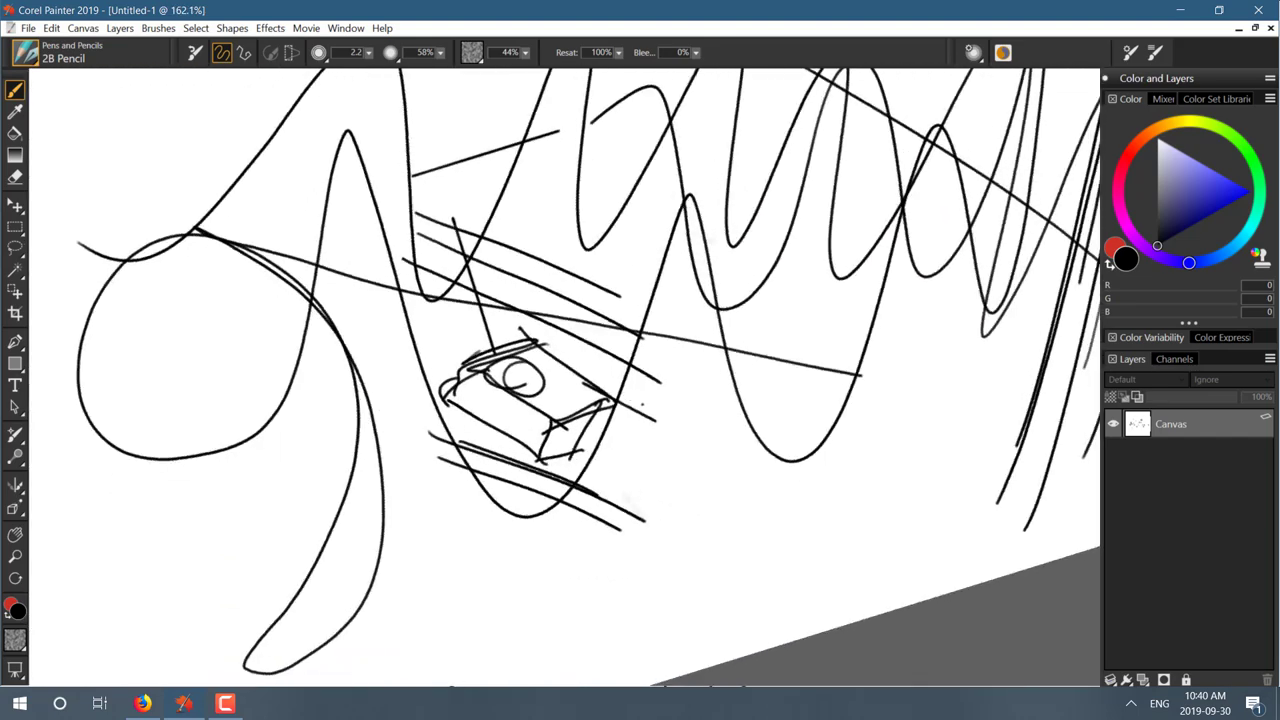
scroll(918, 268, "down", 4)
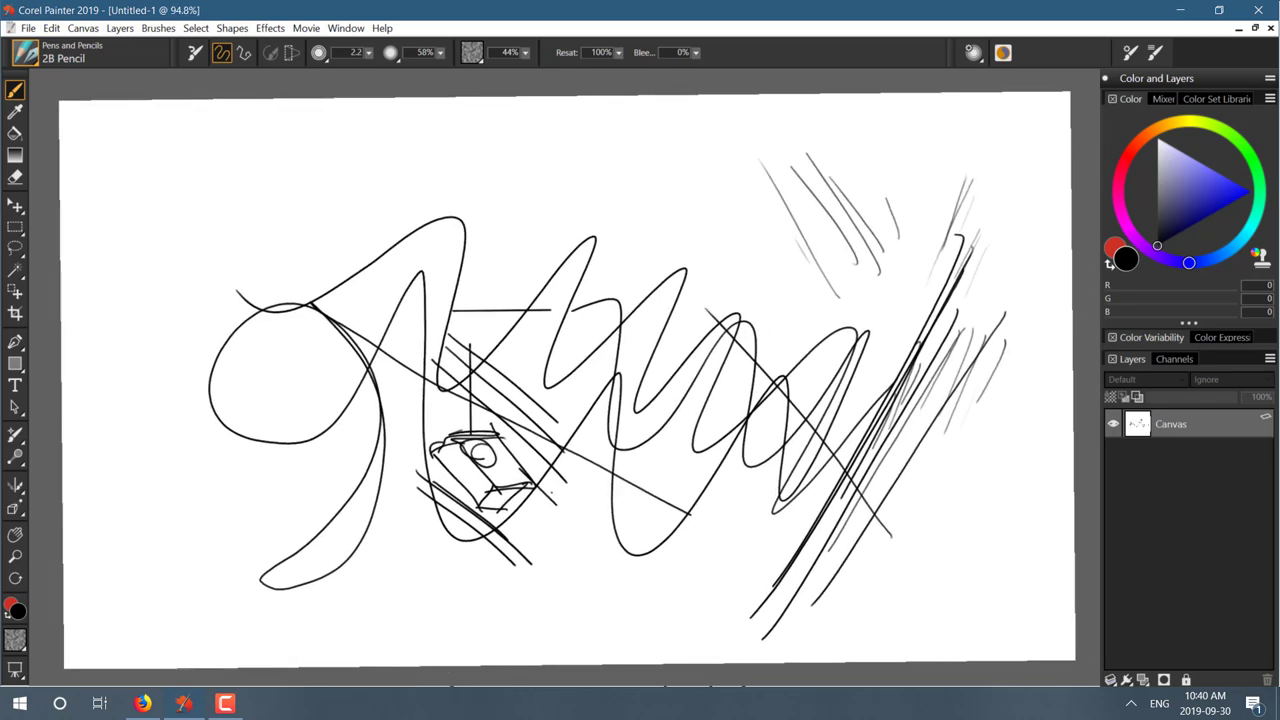
Browse the Animation and Concept Art brushes, then load the Manga Ink Sketchy variant.
left_click(28, 52)
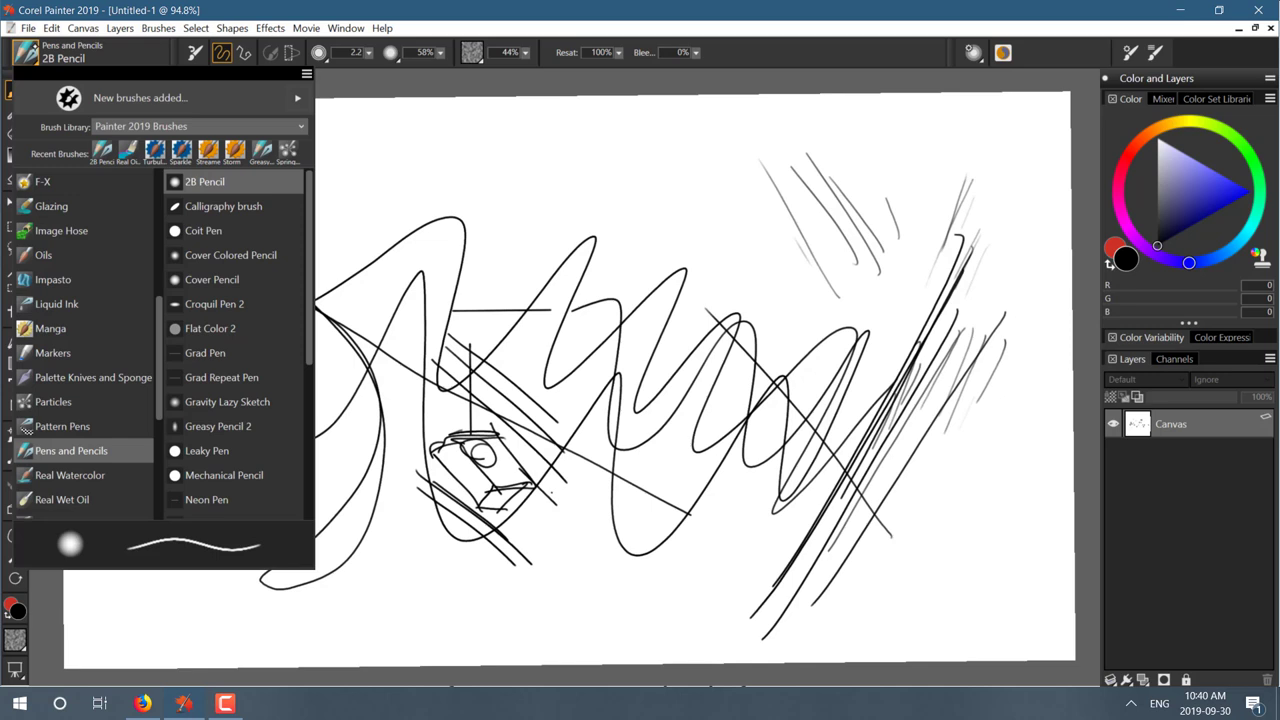
scroll(85, 340, "up", 6)
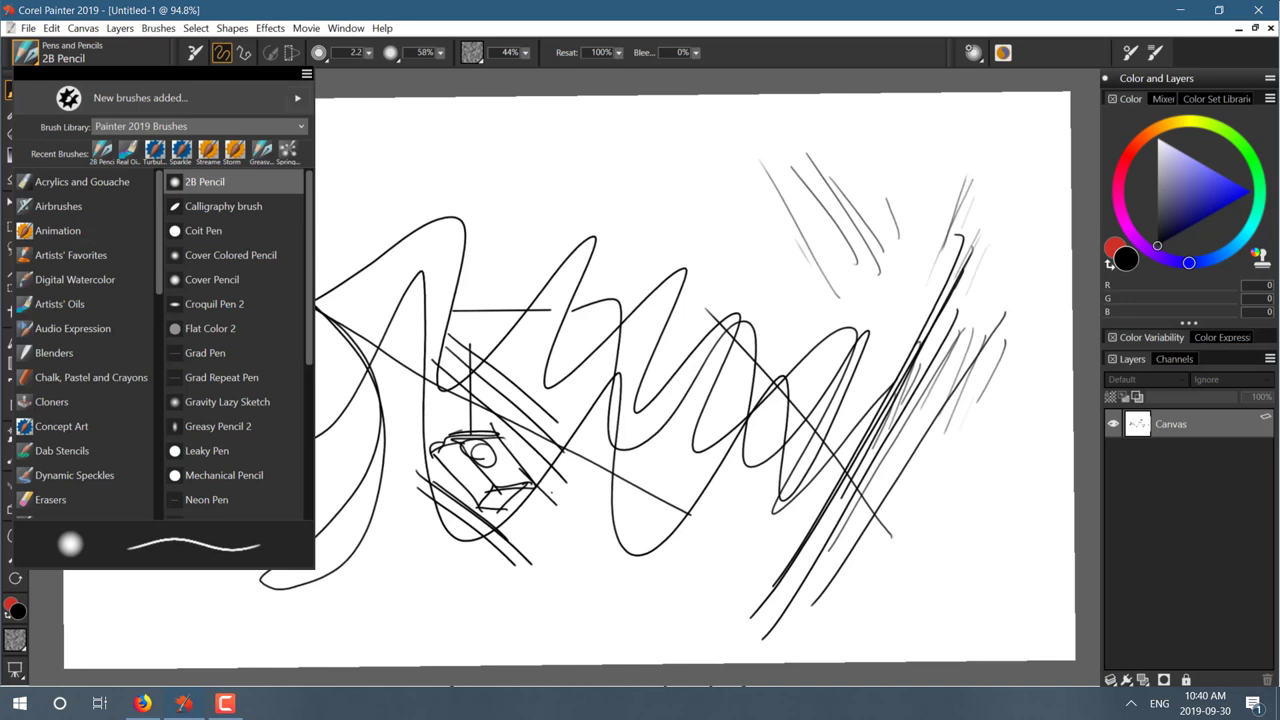
left_click(58, 230)
scroll(258, 256, "down", 1)
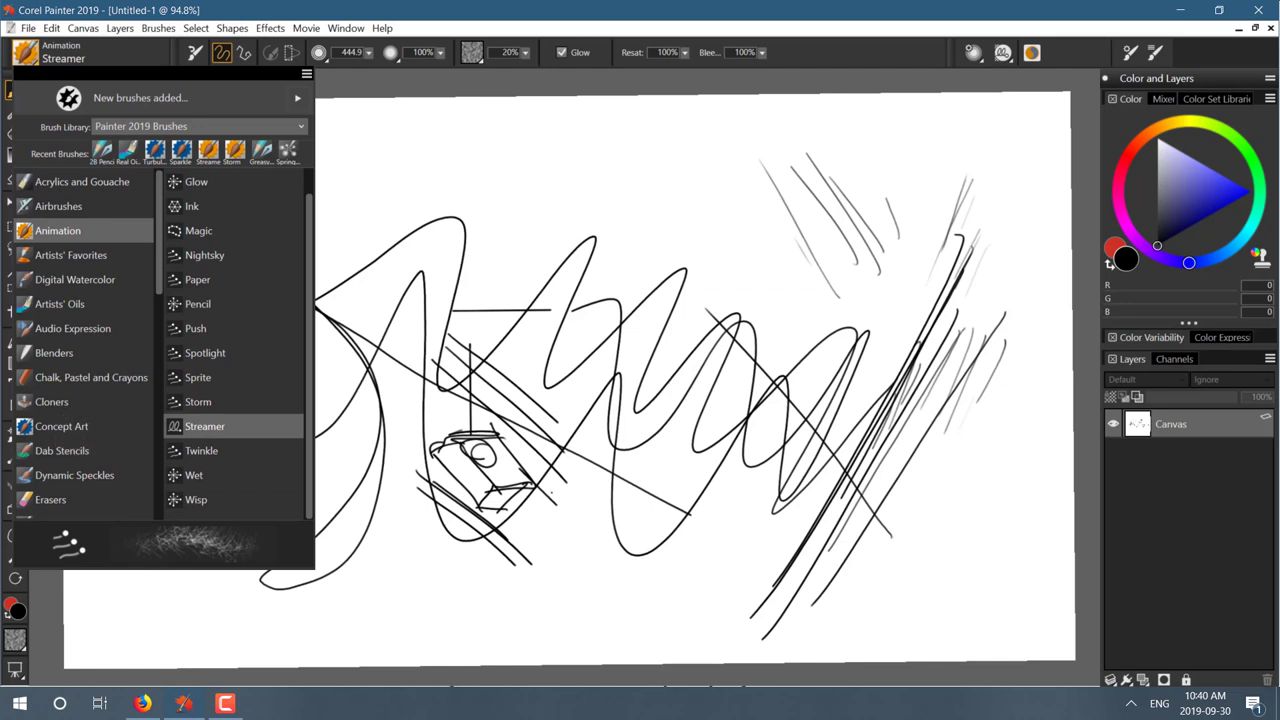
left_click(61, 426)
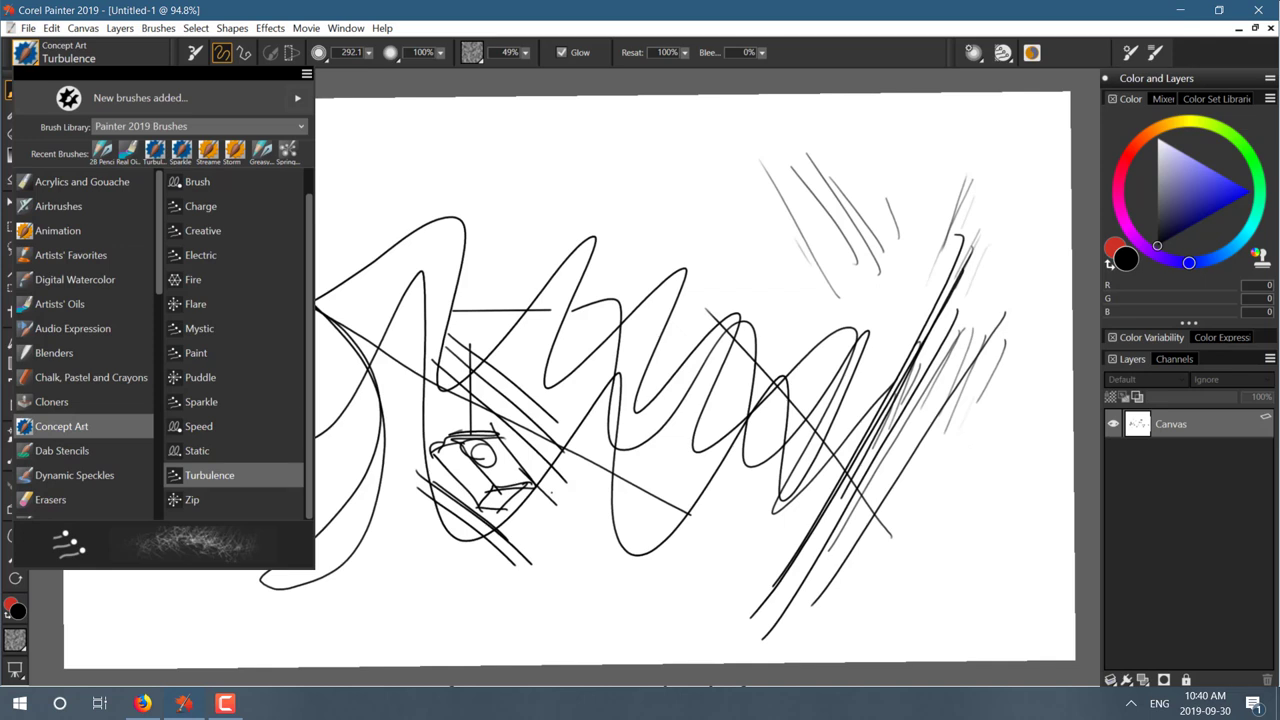
scroll(82, 426, "down", 3)
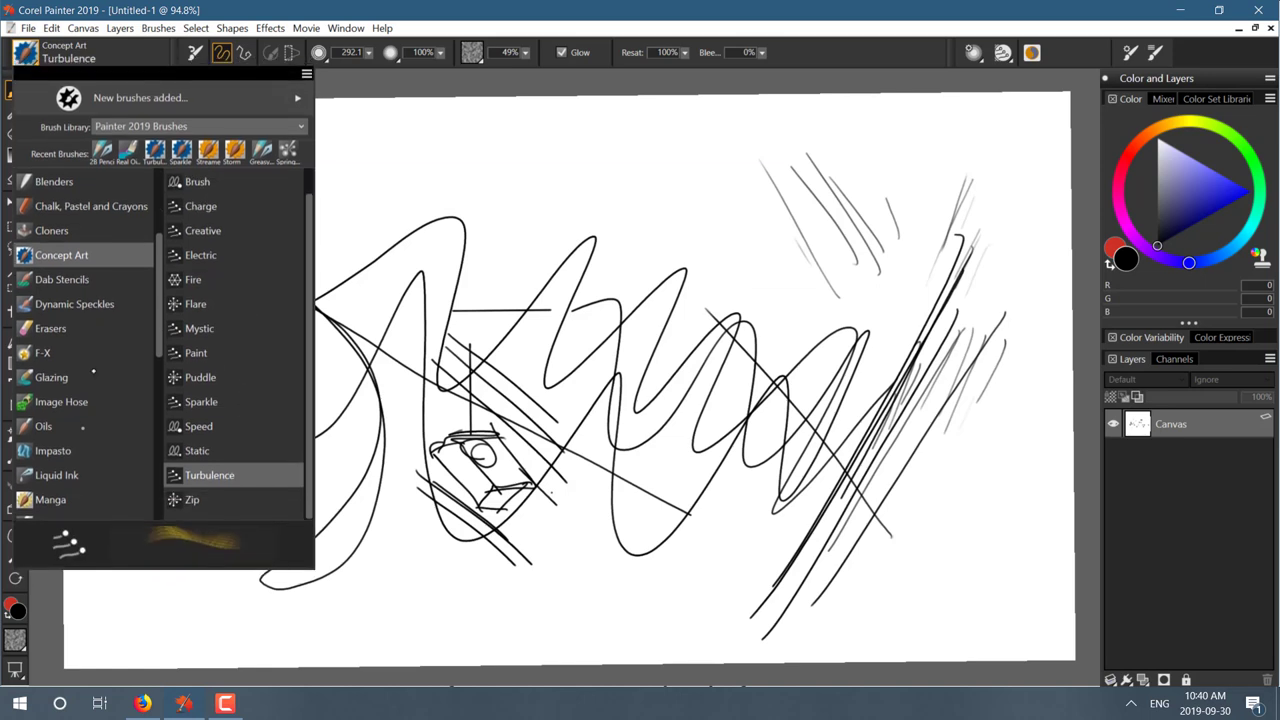
scroll(82, 426, "down", 3)
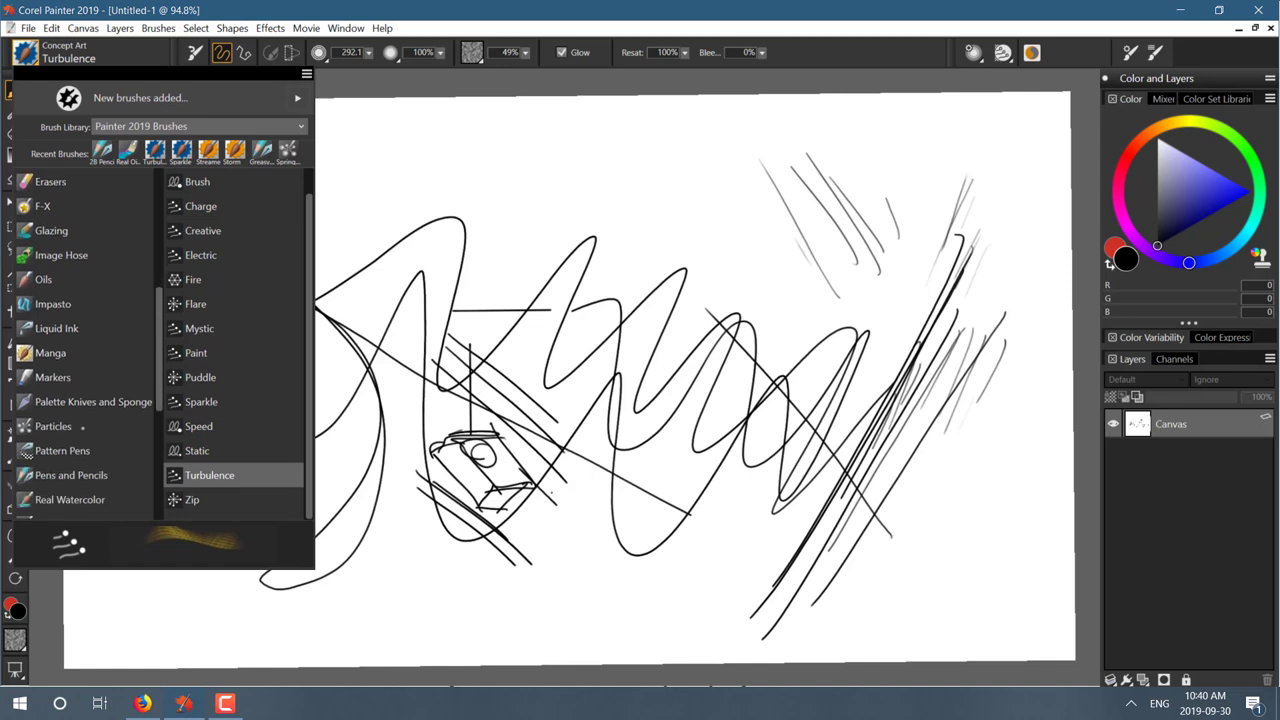
left_click(96, 357)
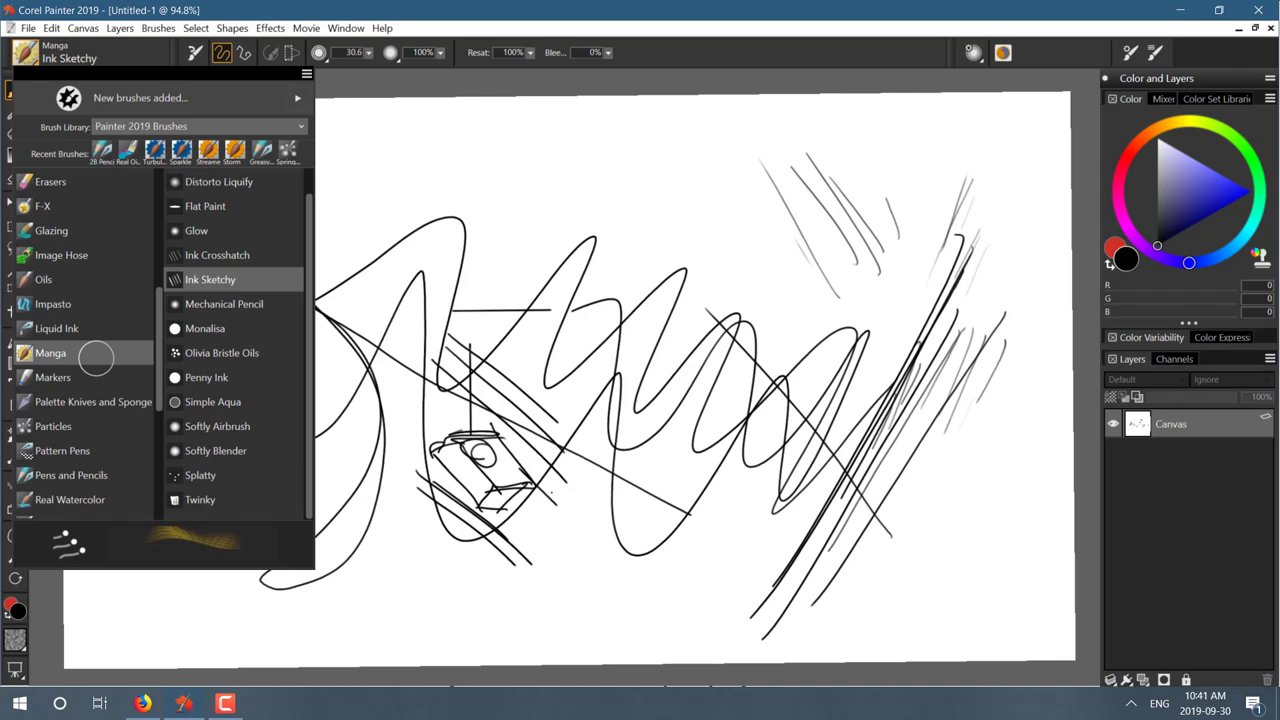
With Ink Sketchy, sketch a grey zigzag, a dark knot, and grey diagonal strokes near centre.
left_click(245, 280)
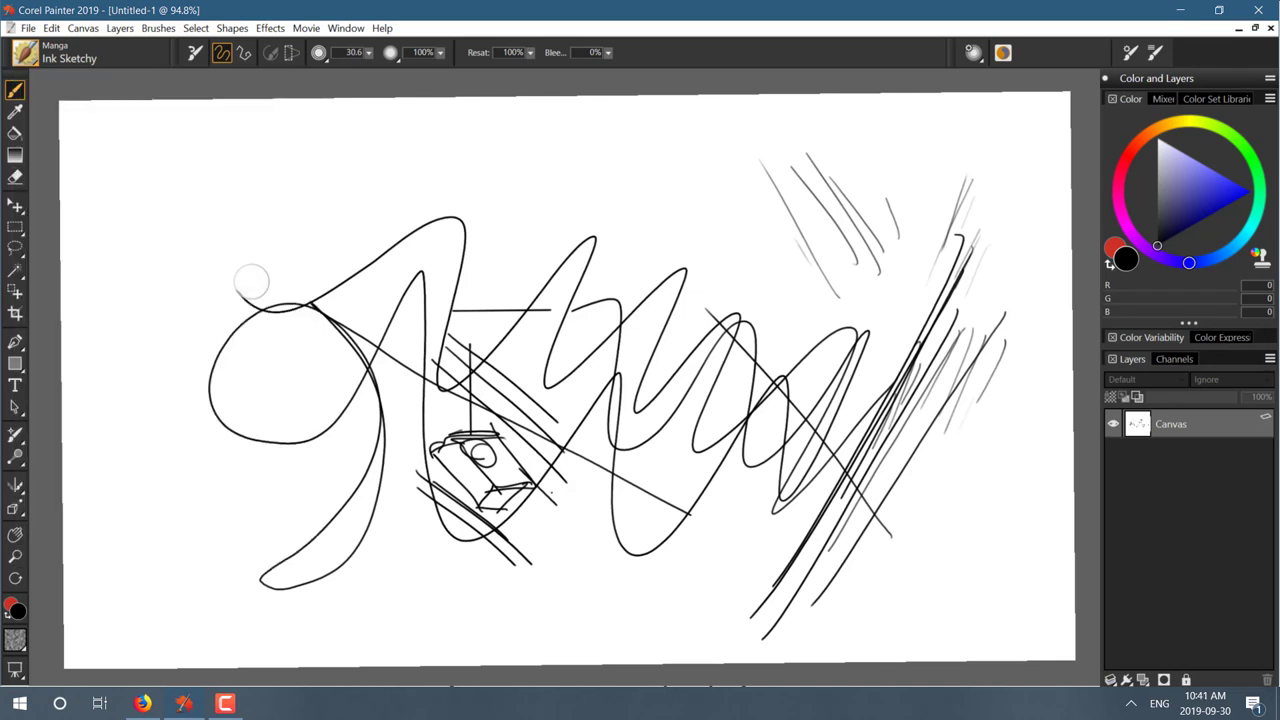
mouse_move(612, 265)
left_mouse_down()
mouse_move(661, 227)
mouse_move(716, 266)
left_mouse_up()
left_click_drag(698, 213, 713, 310)
left_click_drag(657, 180, 680, 290)
mouse_move(650, 206)
left_mouse_down()
mouse_move(648, 268)
mouse_move(668, 205)
mouse_move(660, 250)
mouse_move(618, 280)
mouse_move(630, 365)
left_mouse_up()
left_click_drag(810, 222, 610, 432)
left_click_drag(815, 200, 630, 370)
left_click_drag(806, 238, 662, 394)
left_click_drag(742, 318, 750, 418)
left_click_drag(785, 290, 790, 415)
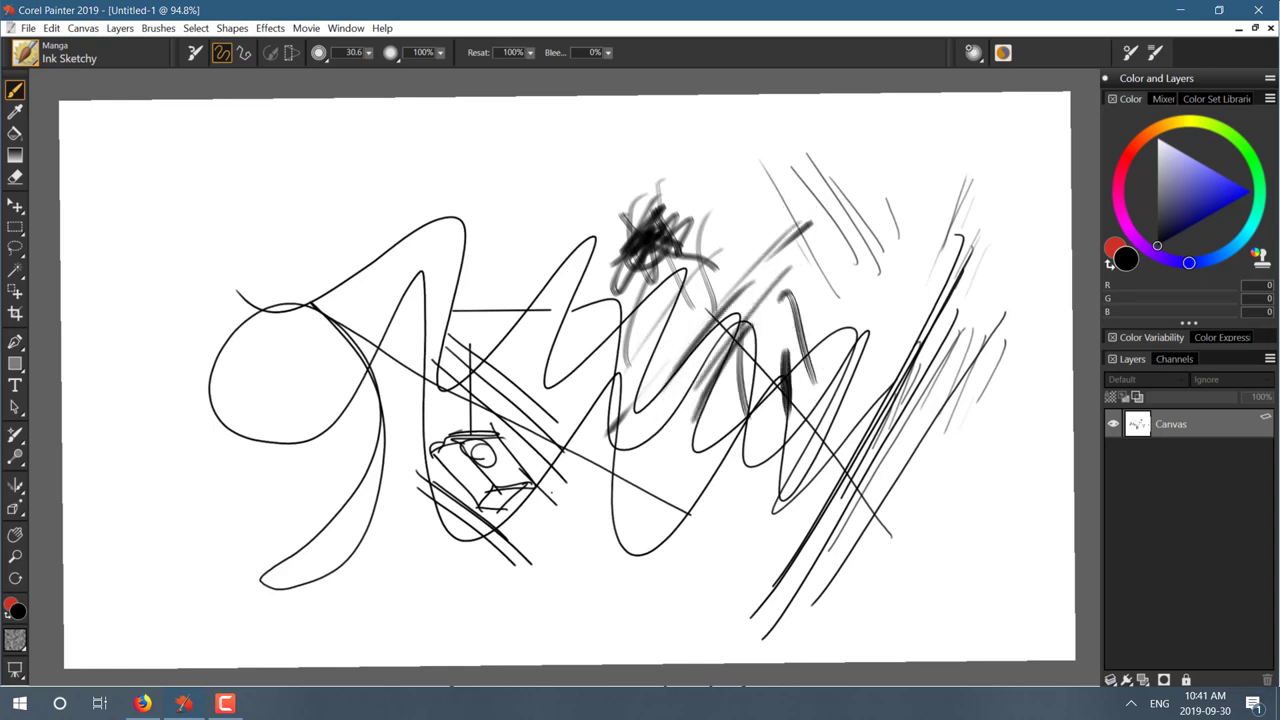
Load the Lazerbeam brush from the Superhero category.
key("ctrl+b")
scroll(139, 230, "down", 5)
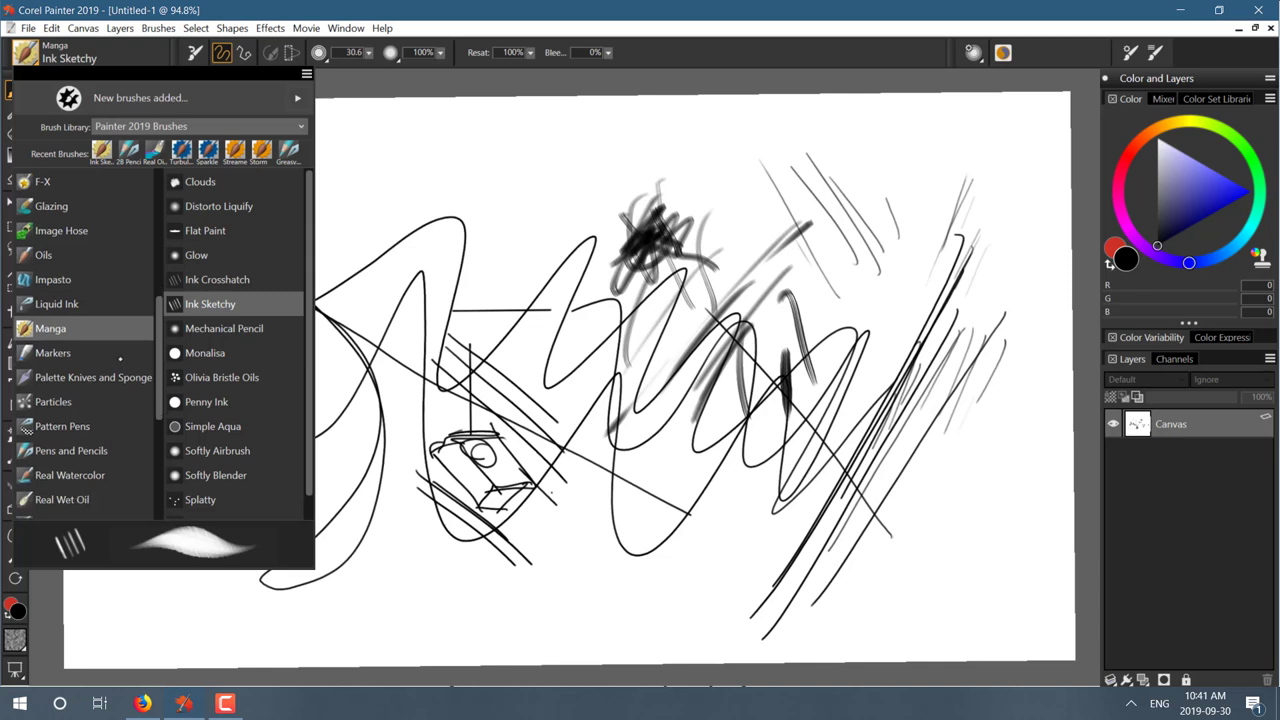
scroll(139, 230, "down", 1)
scroll(111, 362, "down", 3)
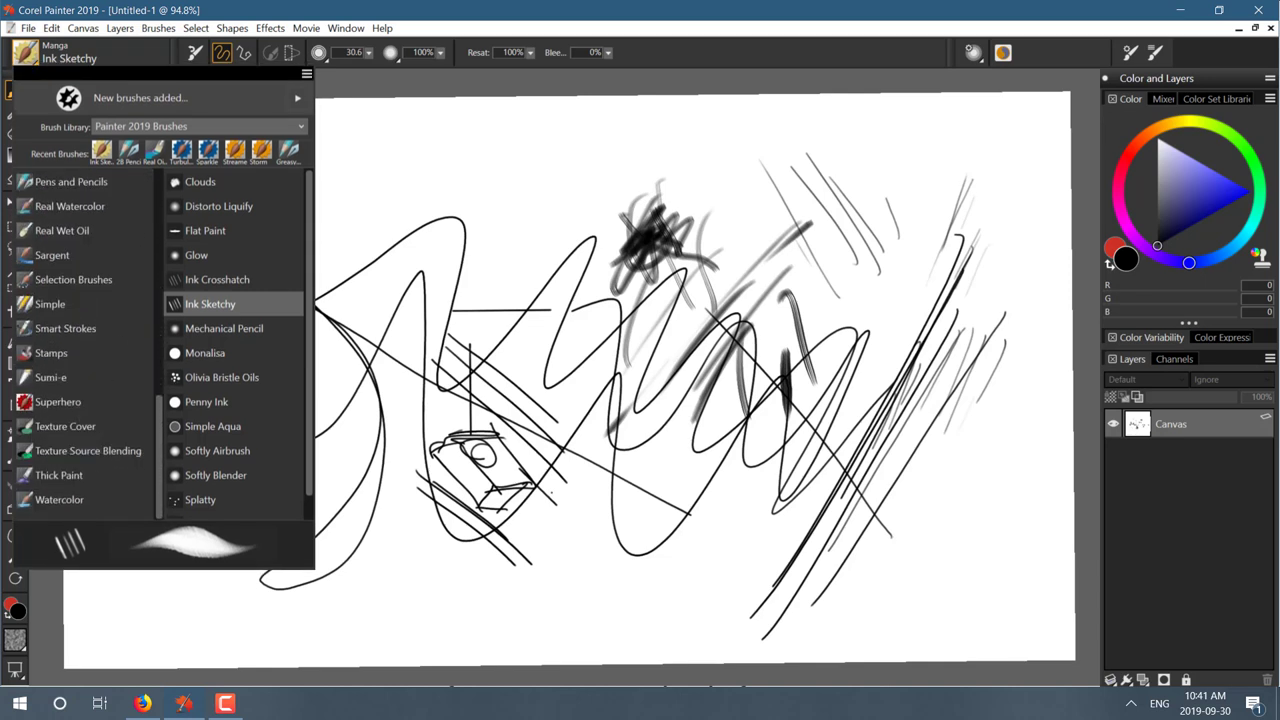
left_click(70, 401)
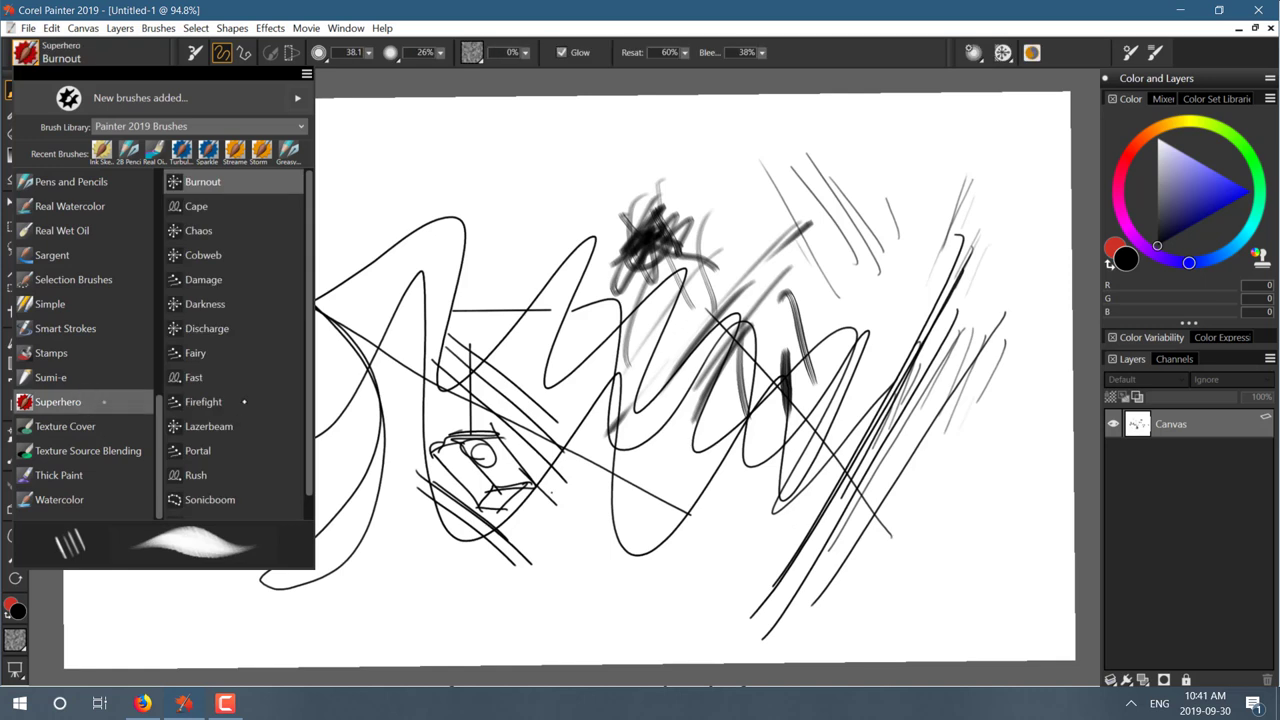
scroll(235, 390, "down", 1)
left_click(235, 401)
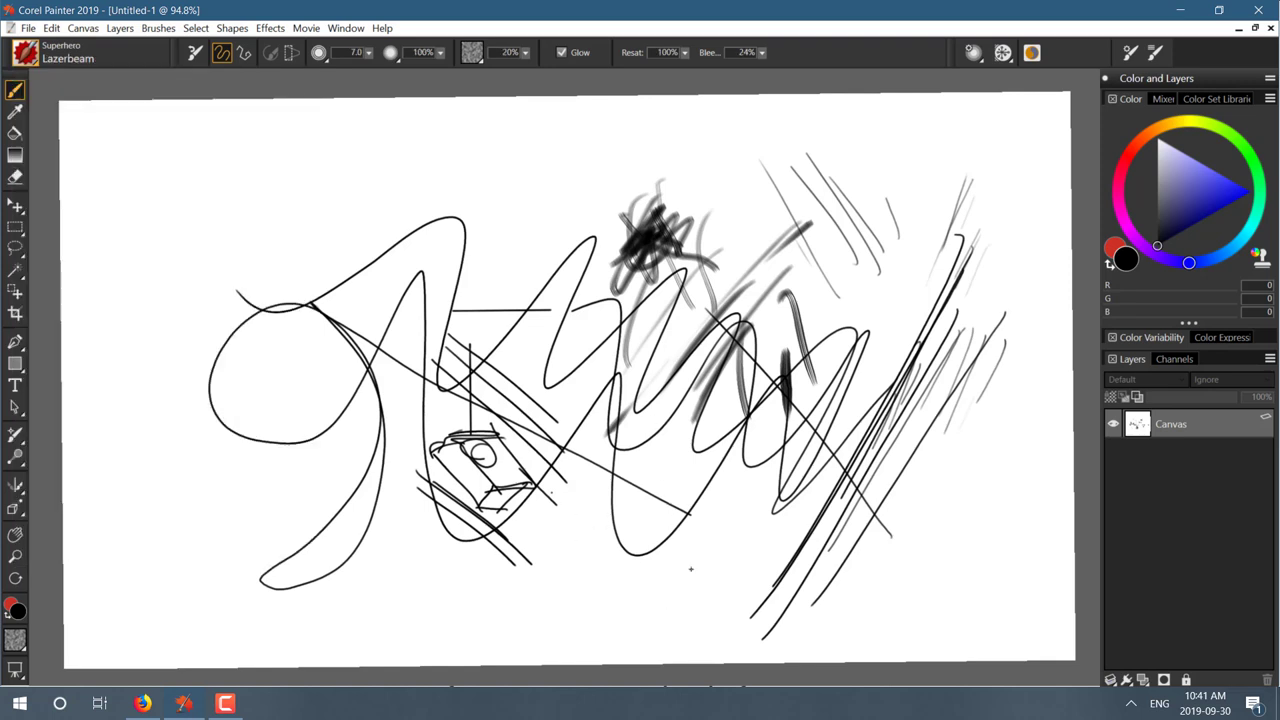
Paint blue Lazerbeam glow over the curved stroke and the black knot, then check the Layers menu.
left_click(1218, 198)
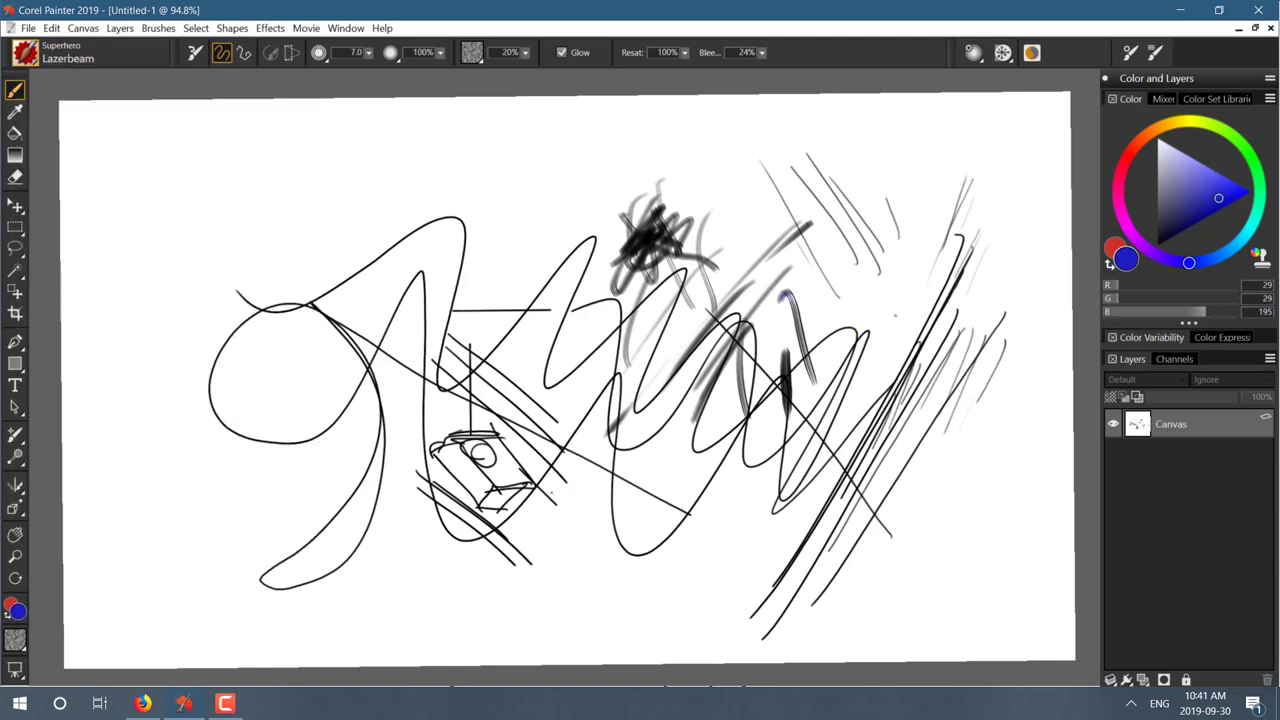
mouse_move(793, 312)
left_mouse_down()
mouse_move(799, 344)
mouse_move(788, 305)
left_mouse_up()
mouse_move(783, 396)
left_mouse_down()
mouse_move(786, 372)
mouse_move(787, 386)
mouse_move(740, 362)
mouse_move(702, 368)
mouse_move(704, 404)
left_mouse_up()
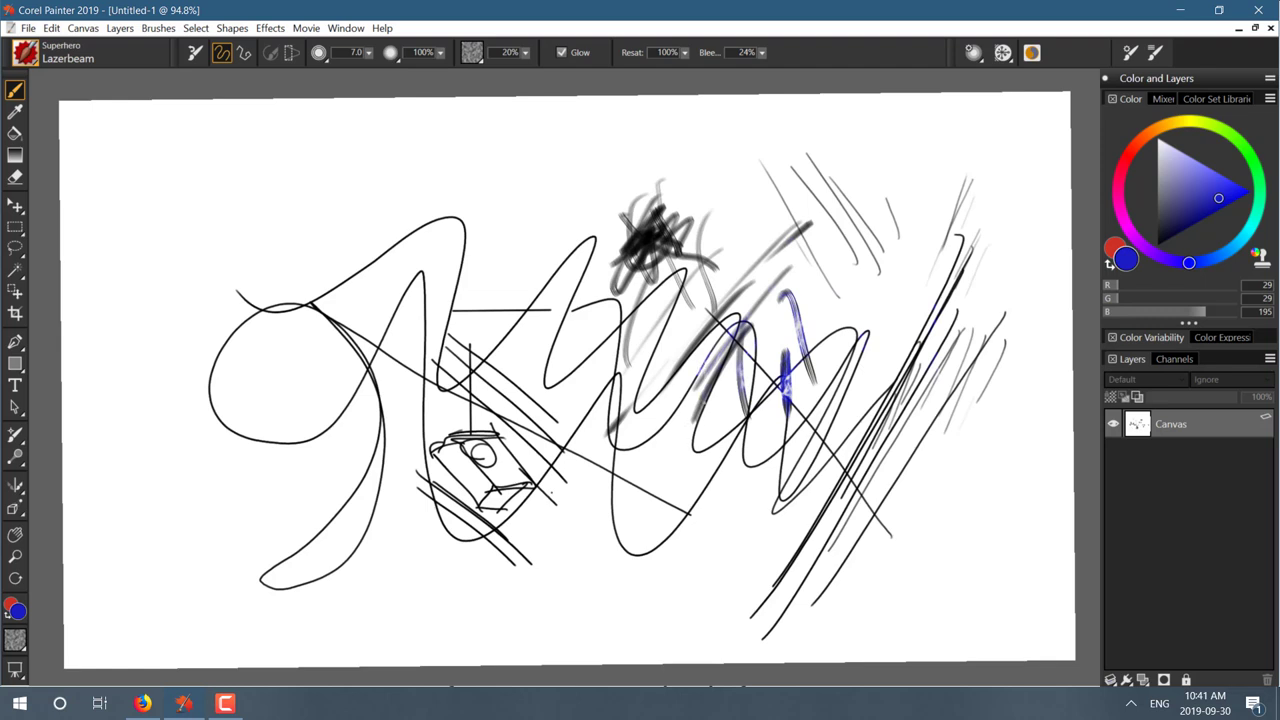
mouse_move(632, 242)
left_mouse_down()
mouse_move(664, 230)
mouse_move(676, 243)
left_mouse_up()
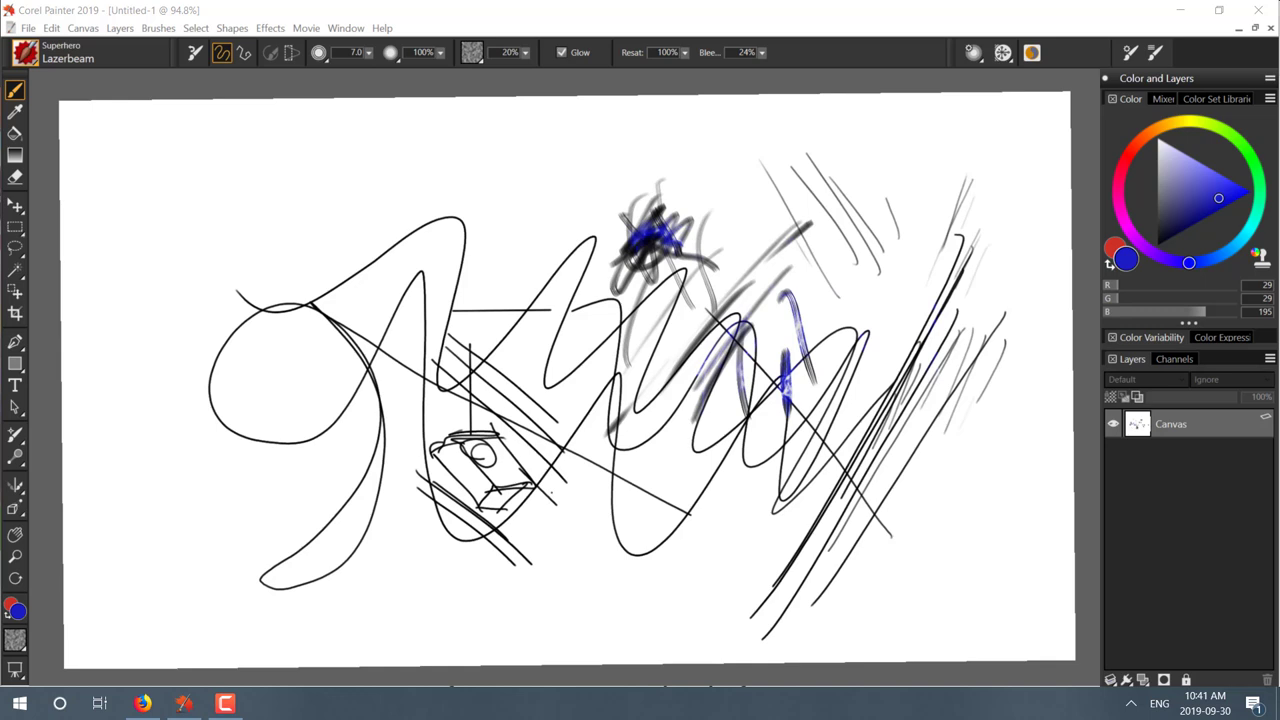
left_click(120, 28)
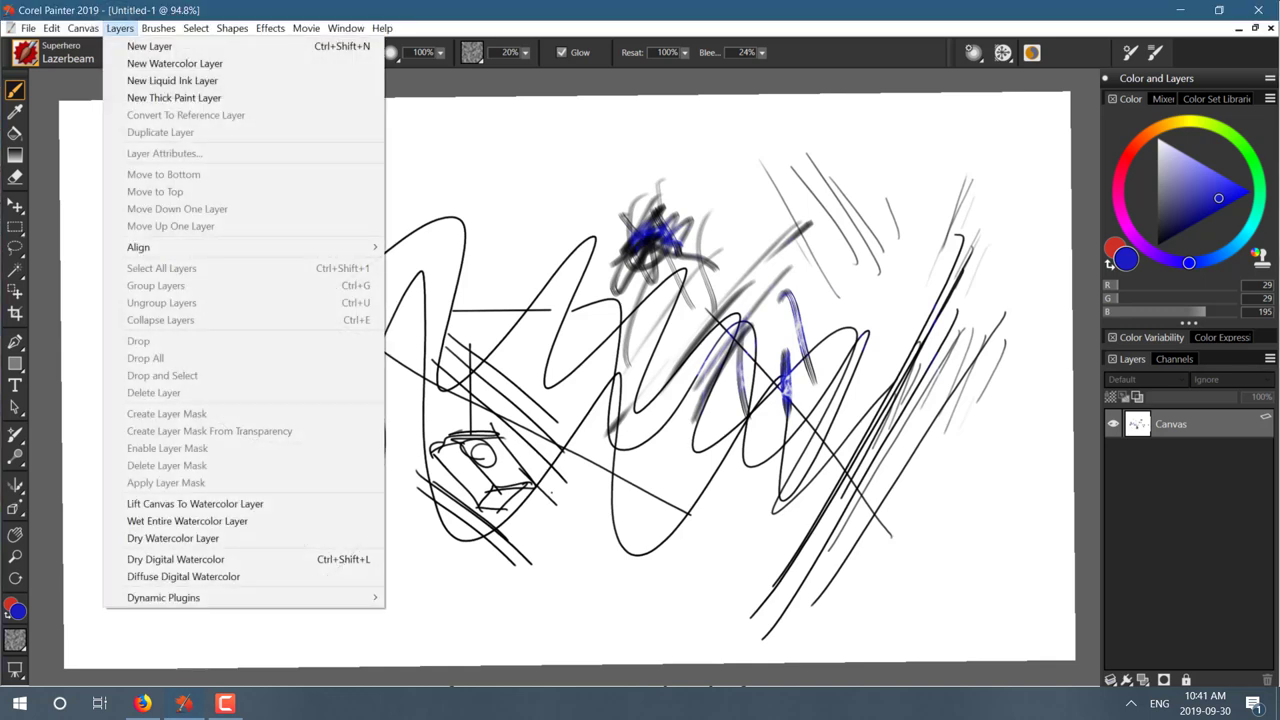
key("Escape")
key("Escape")
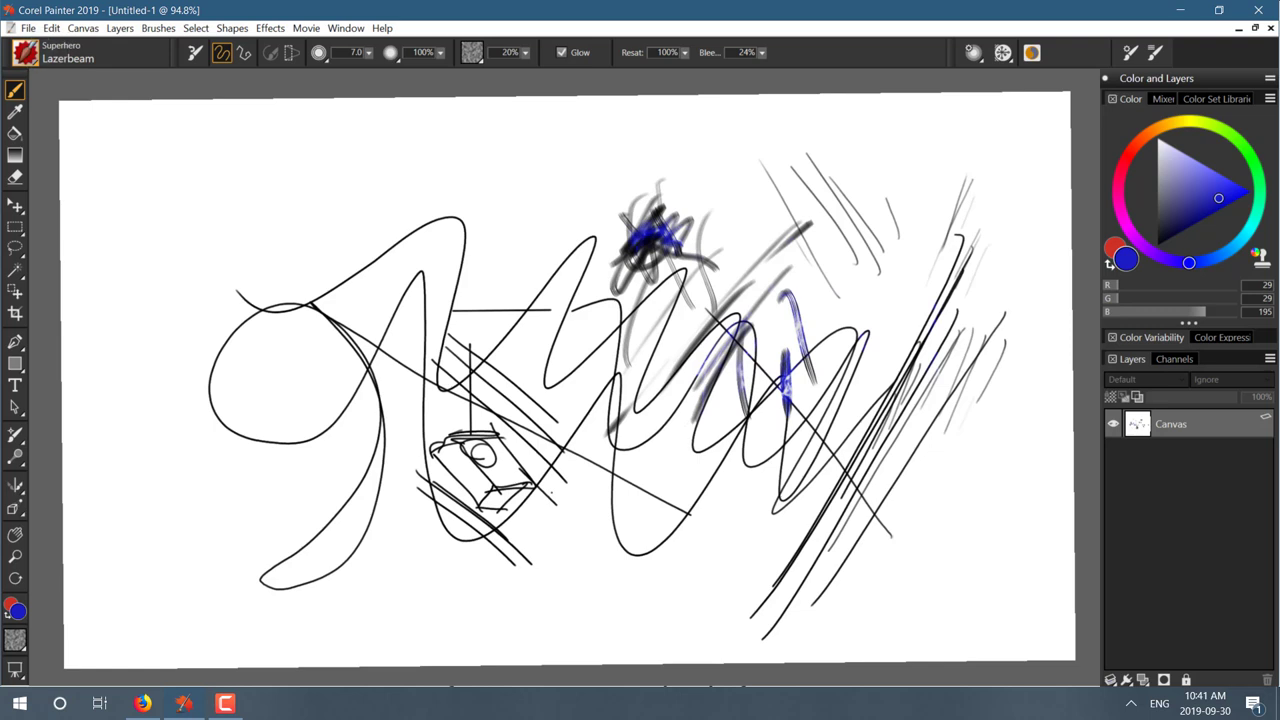
key("ctrl+b")
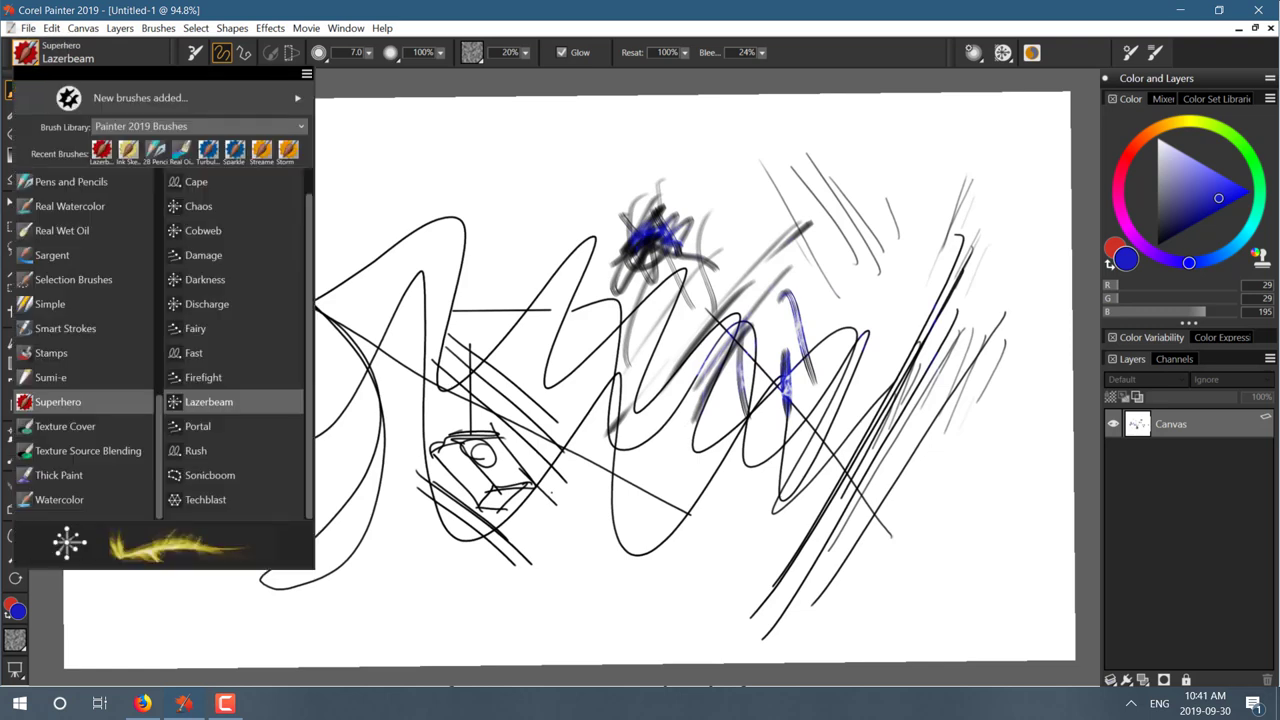
Select the Particles > Flow Fur brush in the Brush Library.
scroll(85, 340, "up", 3)
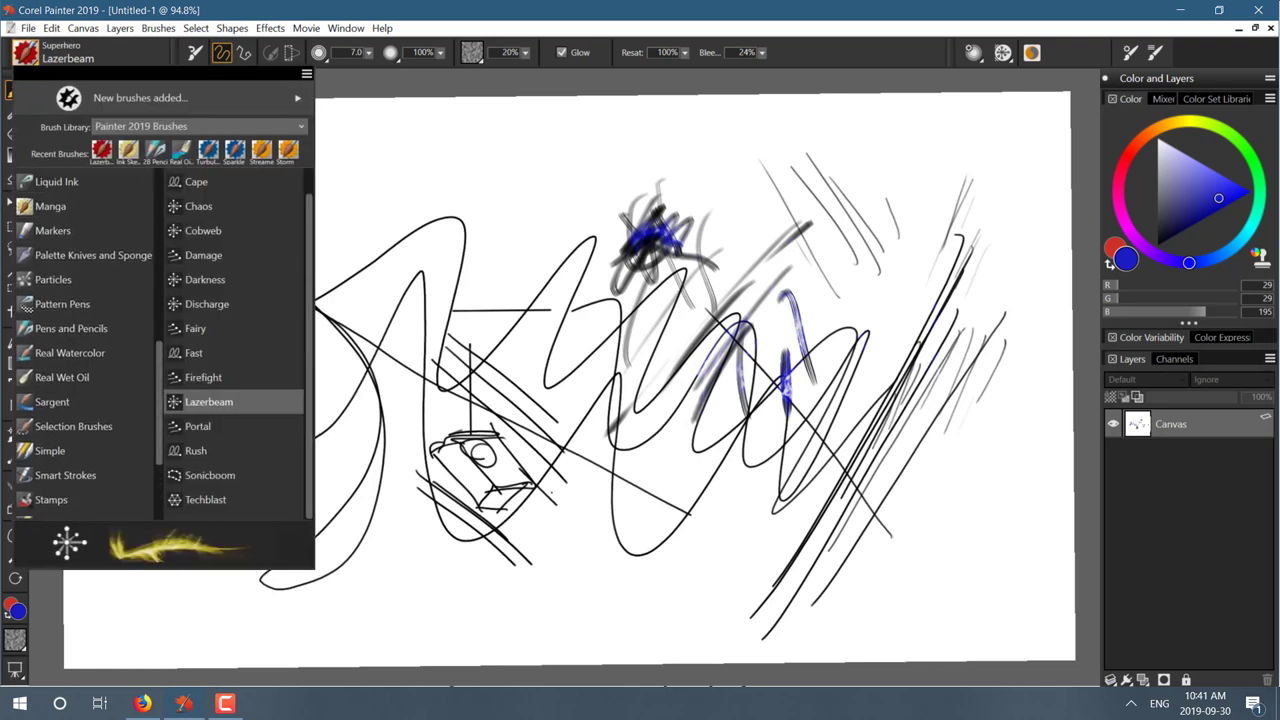
left_click(52, 279)
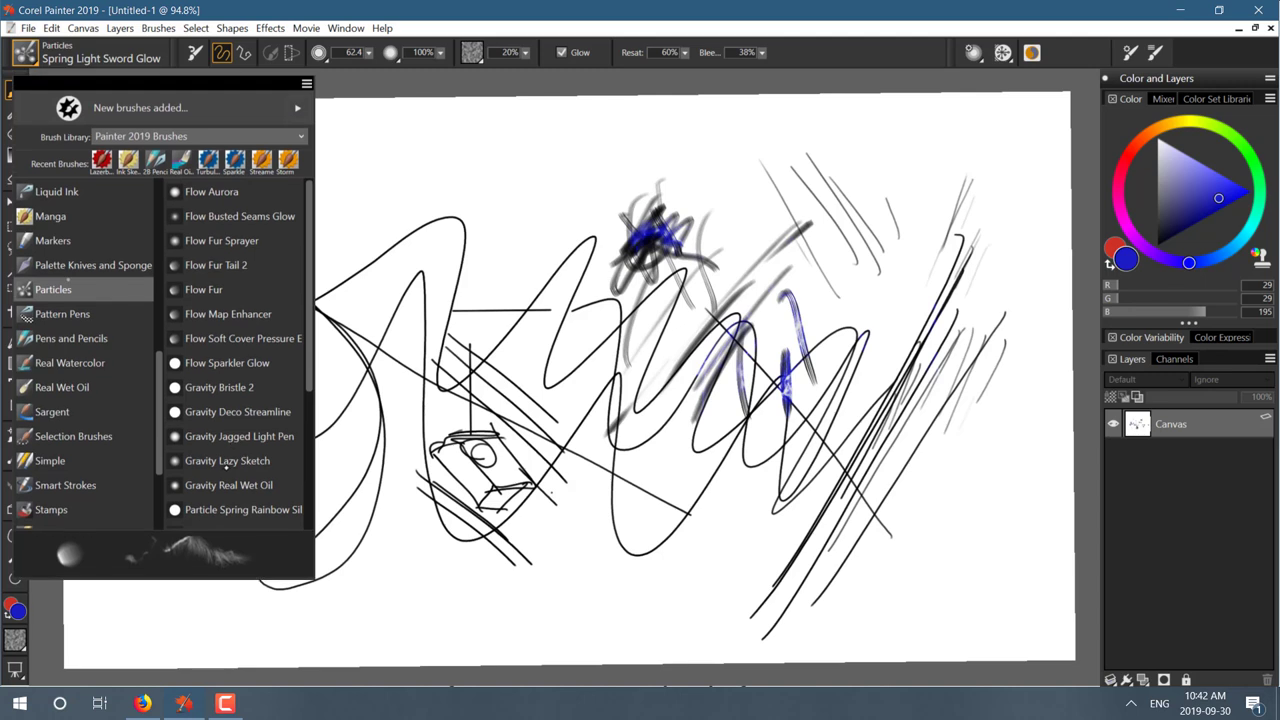
scroll(200, 318, "up", 1)
left_click(222, 281)
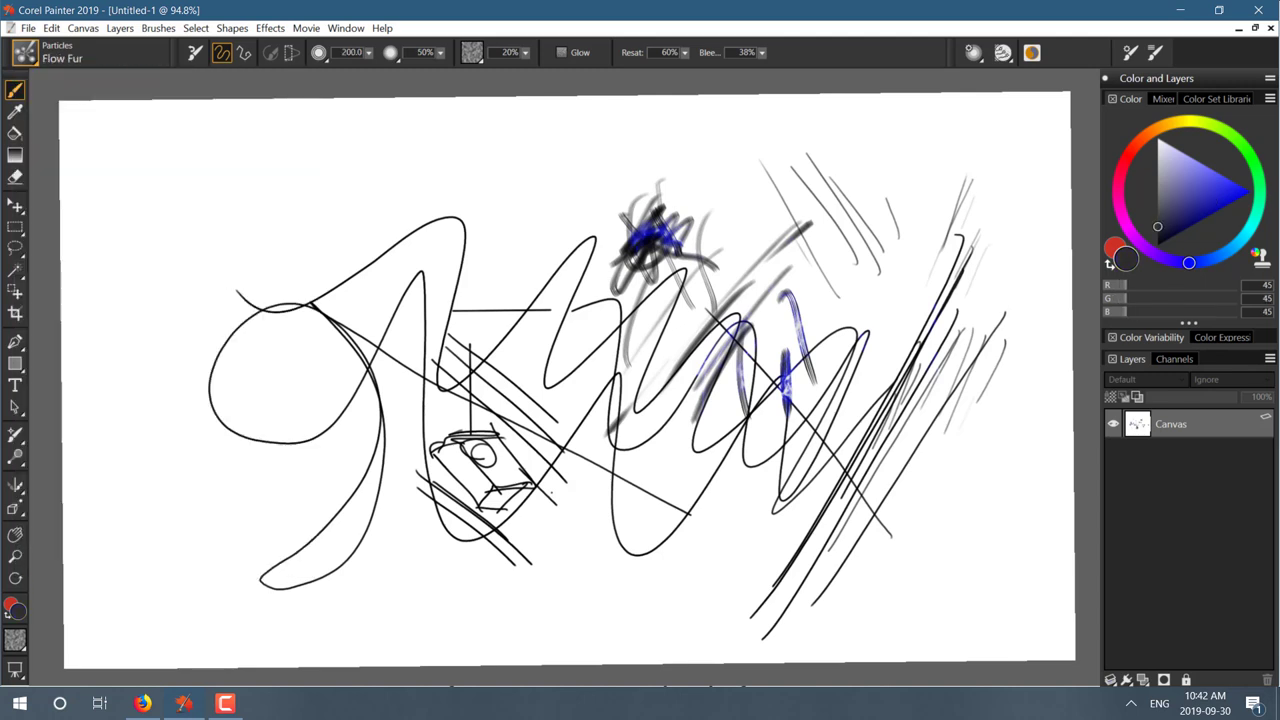
Paint grey, then red Flow Fur strokes over the upper middle, left, lower left and centre.
mouse_move(640, 240)
left_mouse_down()
mouse_move(760, 180)
mouse_move(720, 290)
mouse_move(680, 215)
mouse_move(485, 299)
mouse_move(290, 260)
mouse_move(280, 450)
left_mouse_up()
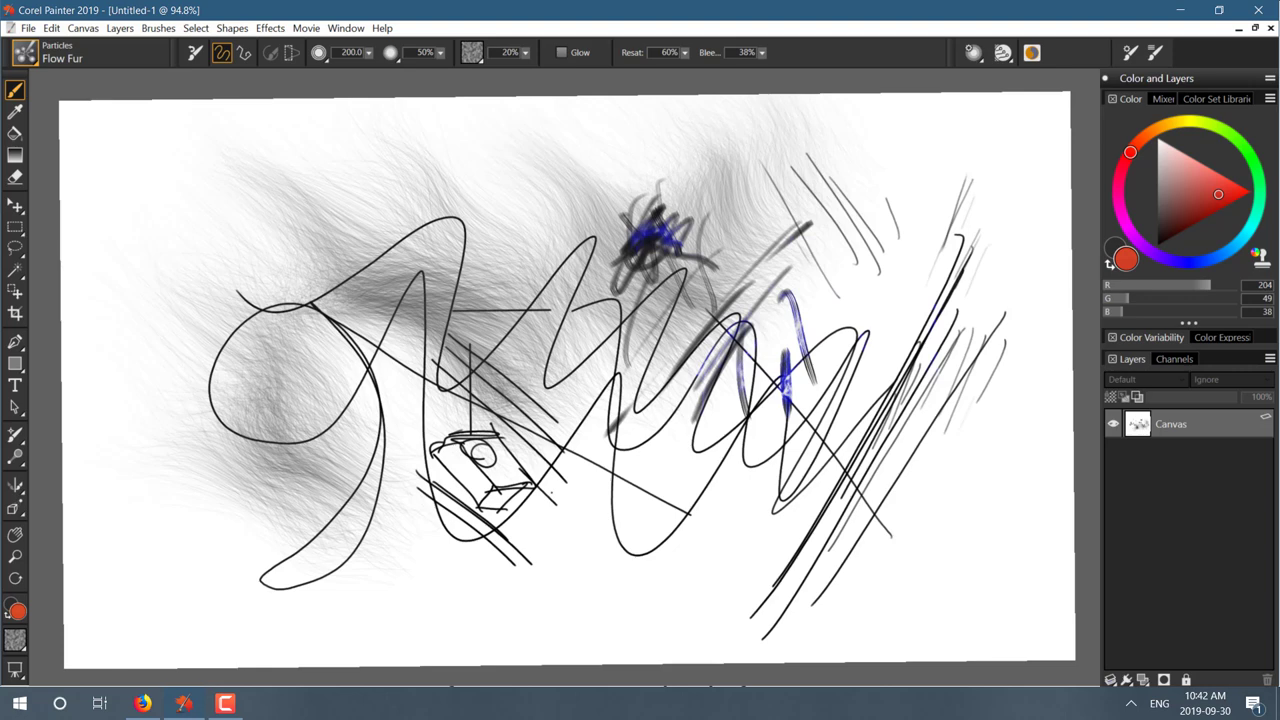
mouse_move(650, 270)
left_mouse_down()
mouse_move(700, 160)
mouse_move(820, 190)
left_mouse_up()
mouse_move(620, 160)
left_mouse_down()
mouse_move(430, 420)
mouse_move(290, 500)
mouse_move(170, 450)
mouse_move(330, 560)
left_mouse_up()
mouse_move(480, 470)
left_mouse_down()
mouse_move(770, 480)
mouse_move(680, 370)
mouse_move(810, 400)
mouse_move(820, 430)
mouse_move(880, 230)
mouse_move(1000, 260)
mouse_move(900, 500)
mouse_move(865, 204)
mouse_move(420, 400)
mouse_move(370, 170)
mouse_move(228, 385)
left_mouse_up()
Create a new 1920×1080 image with the Painter Default preset.
left_click(28, 28)
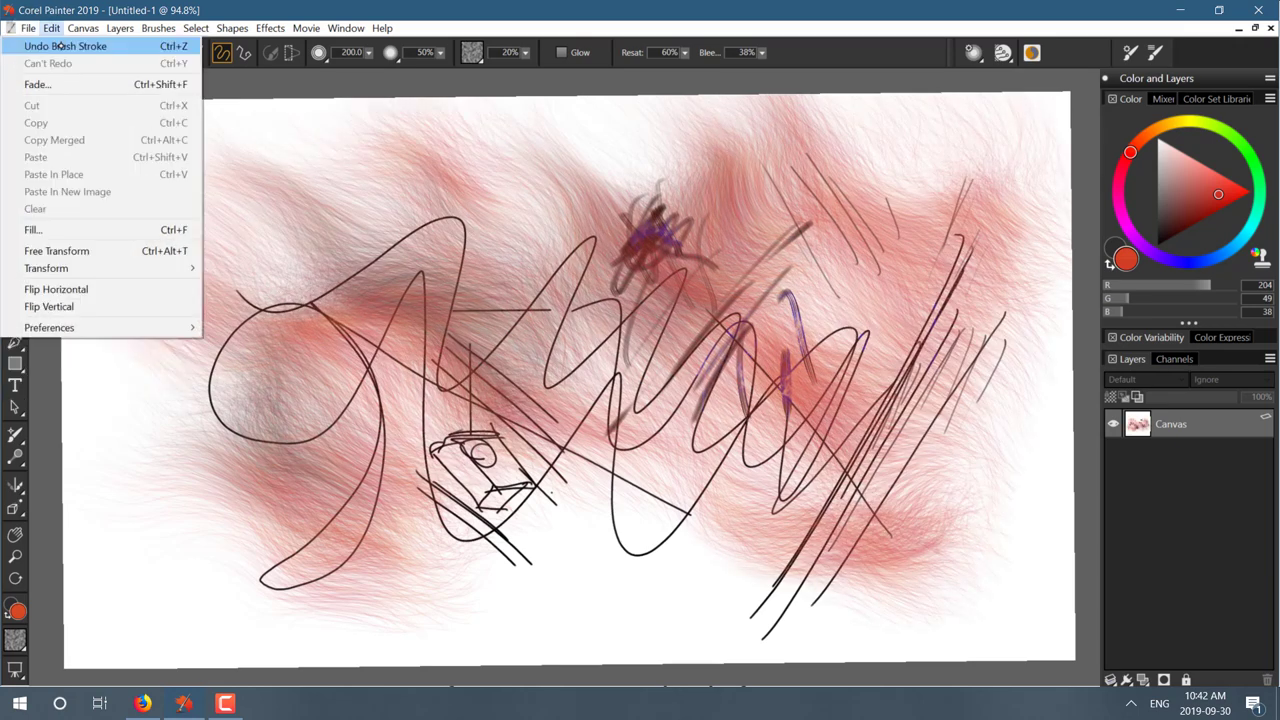
left_click(36, 46)
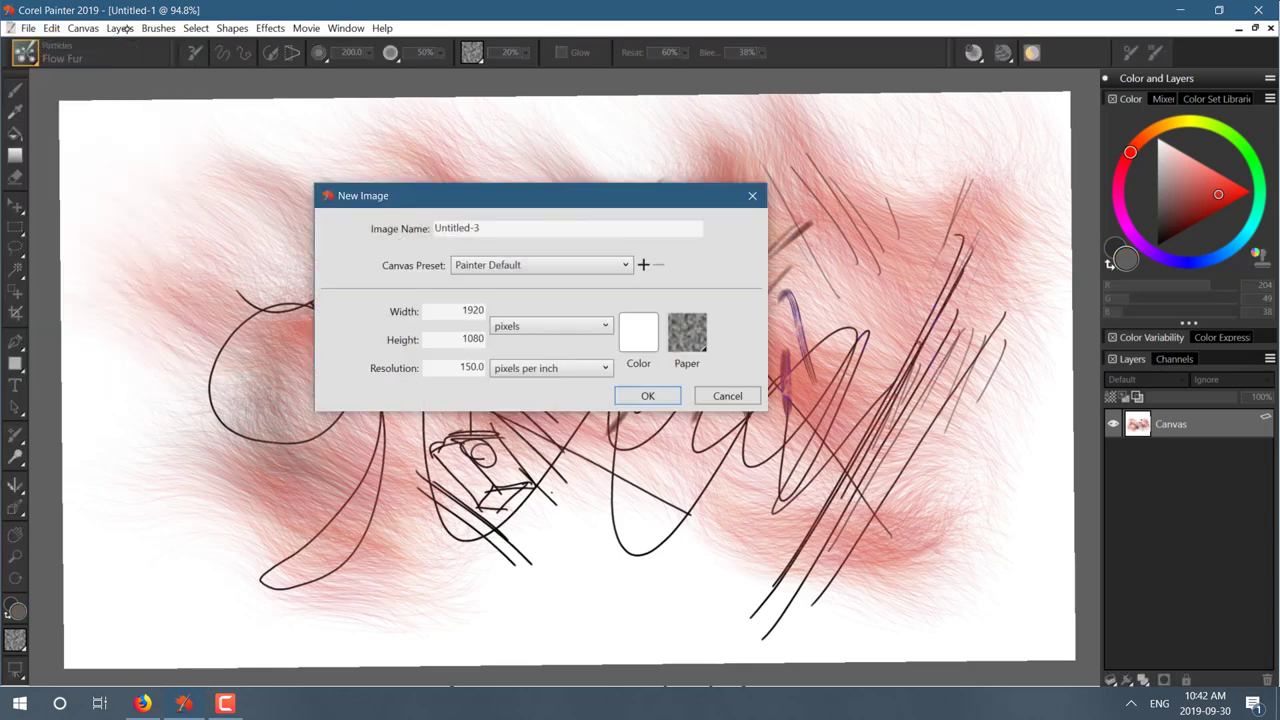
left_click(621, 264)
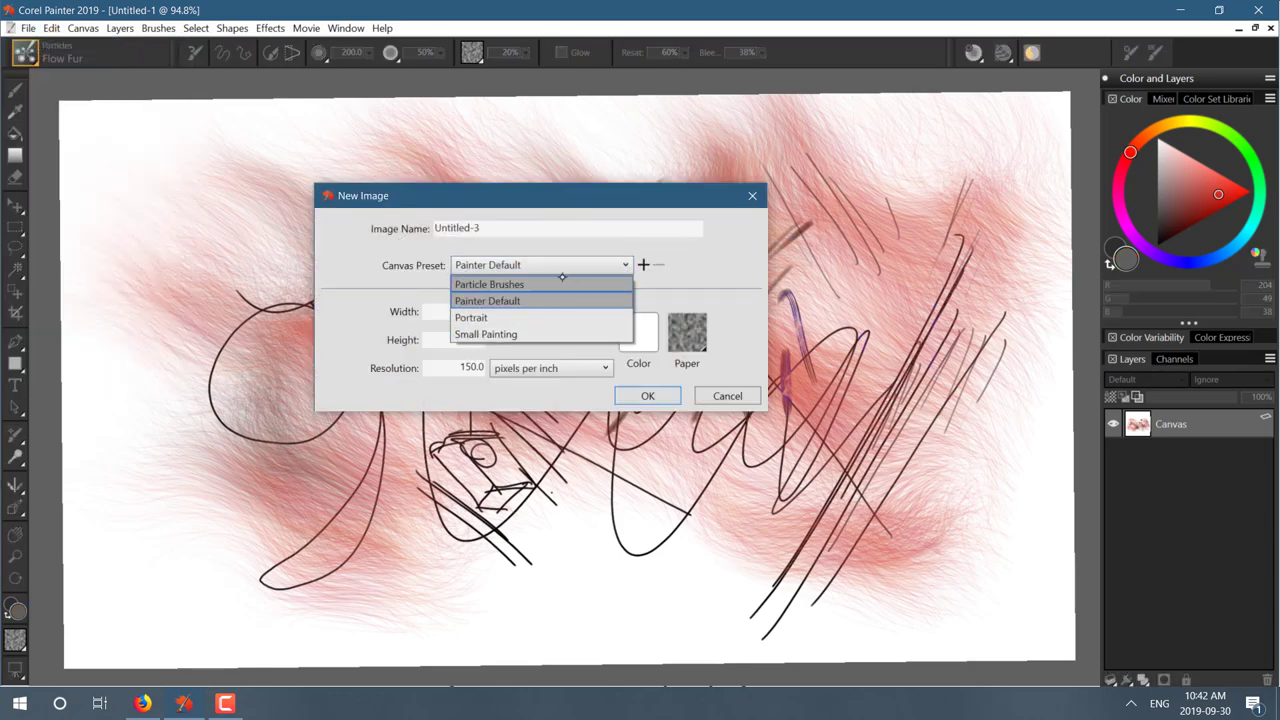
left_click(622, 384)
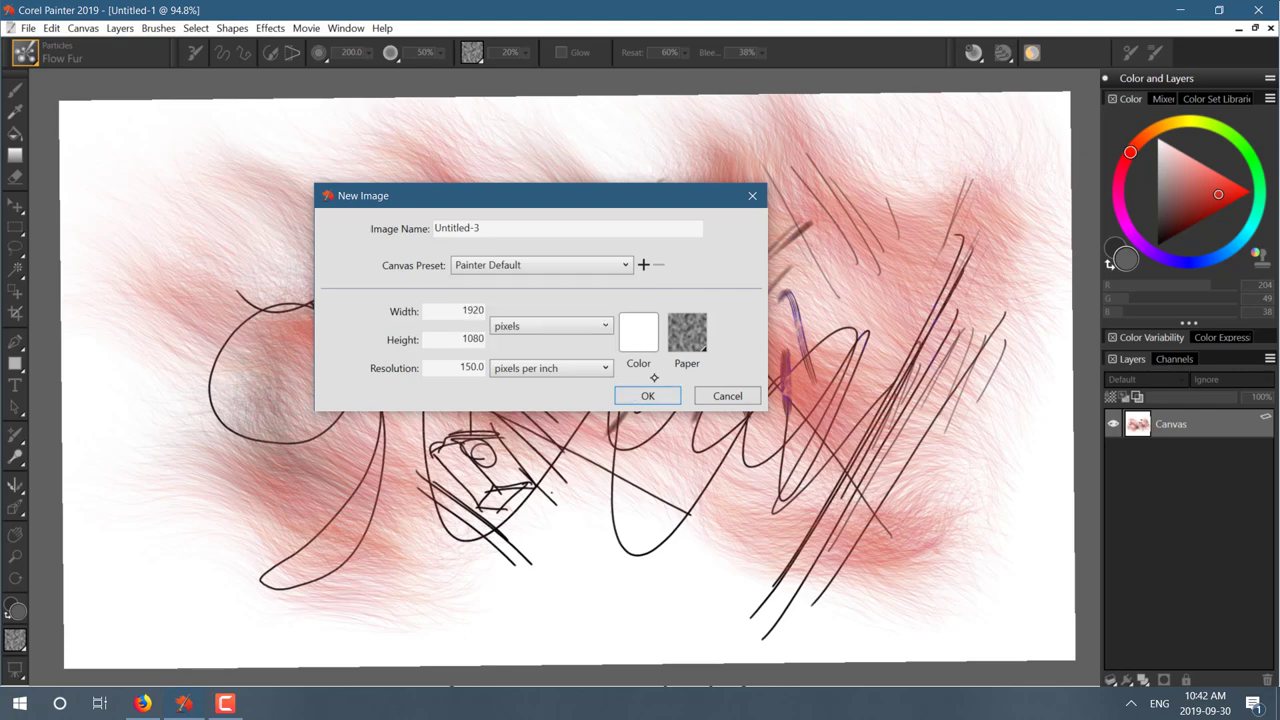
left_click(645, 396)
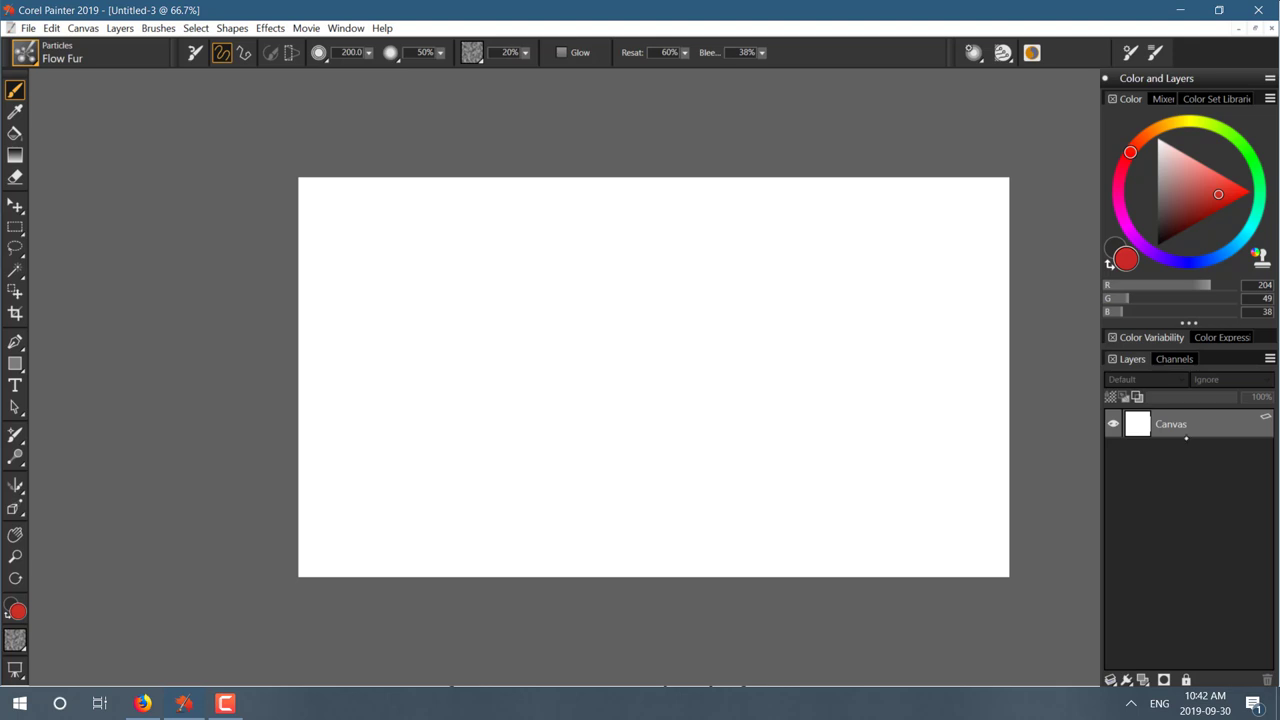
Add a Liquid Ink layer and a Thick Paint layer, leaving Thick Paint Layer 1 active.
key("alt+l")
left_click(213, 78)
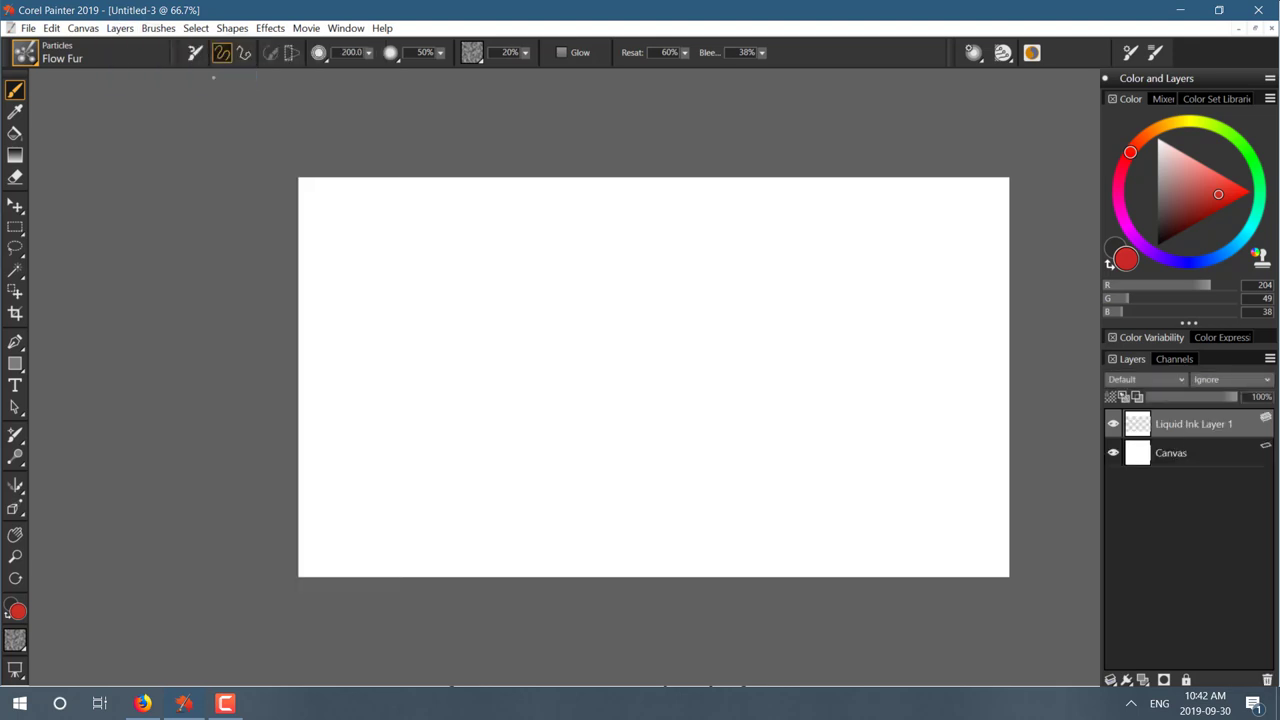
key("alt+l")
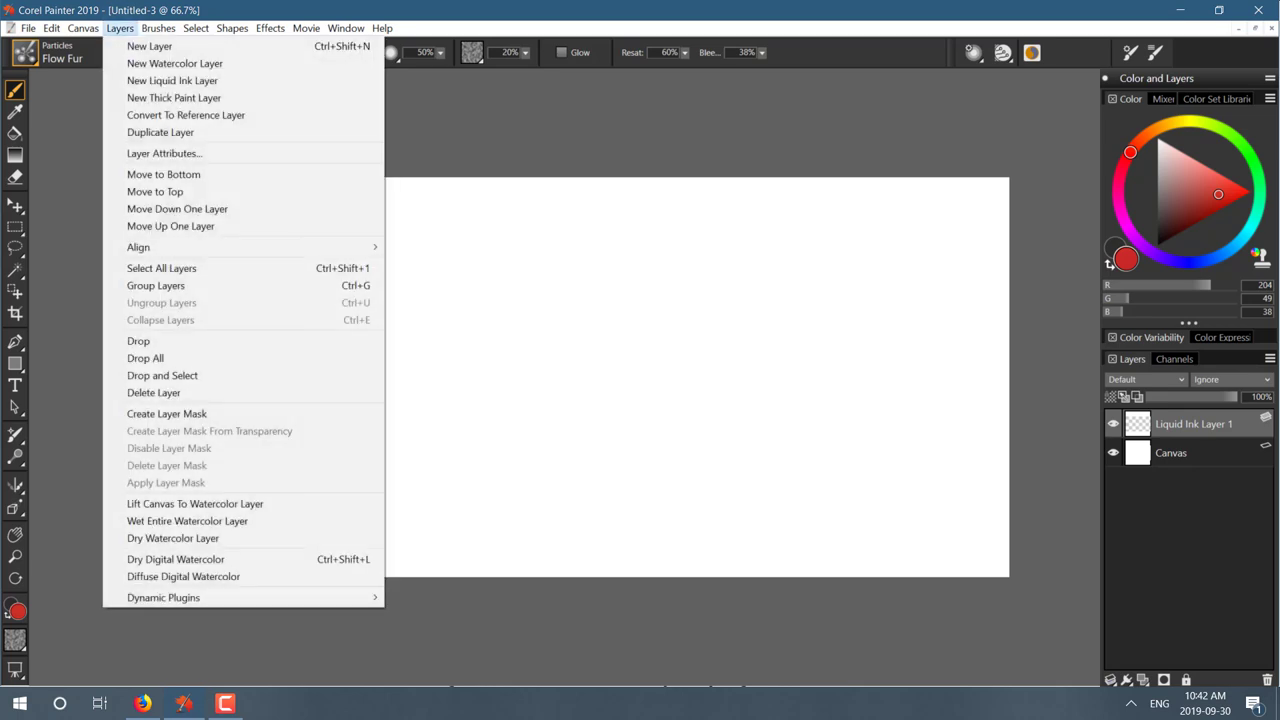
left_click(213, 98)
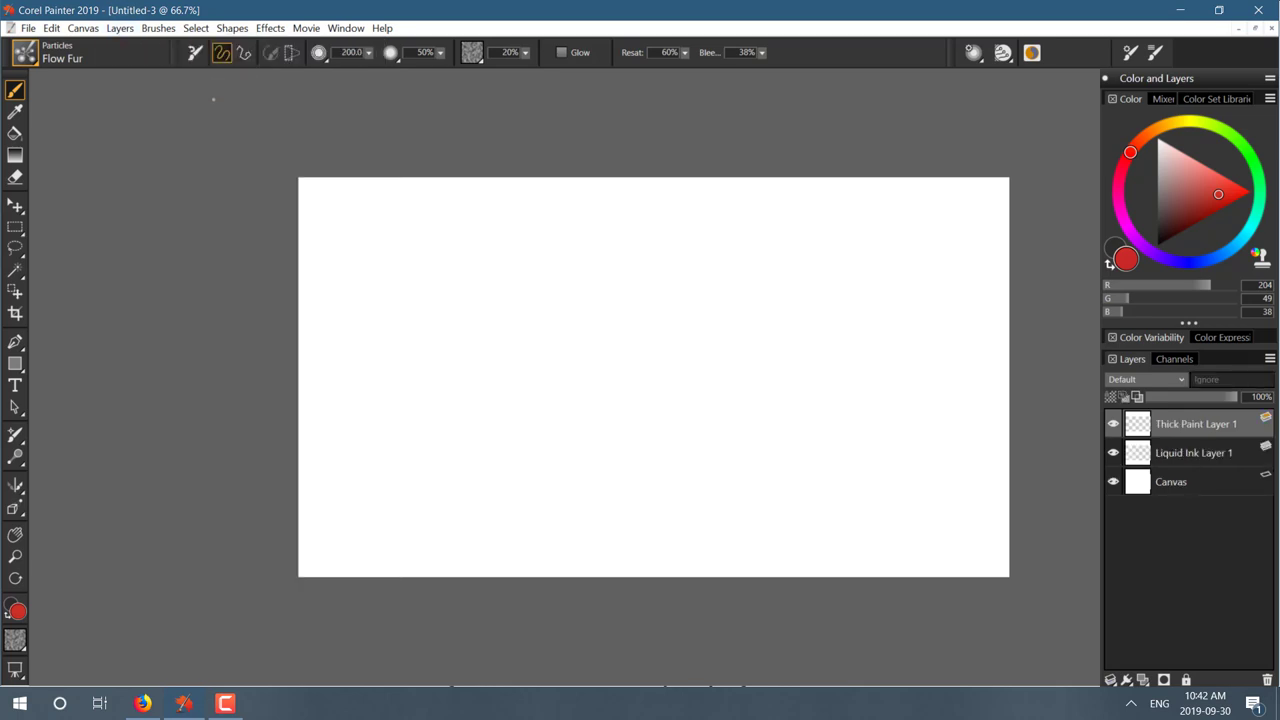
left_click(1194, 453)
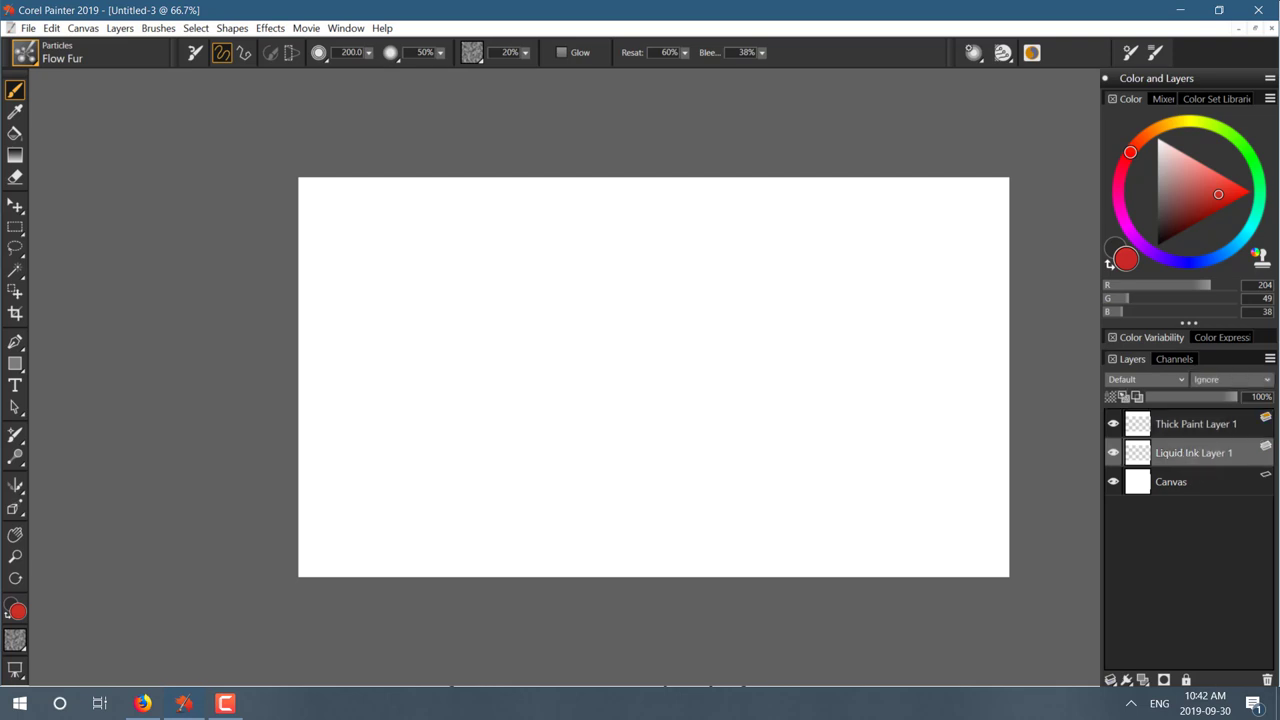
left_click(1195, 424)
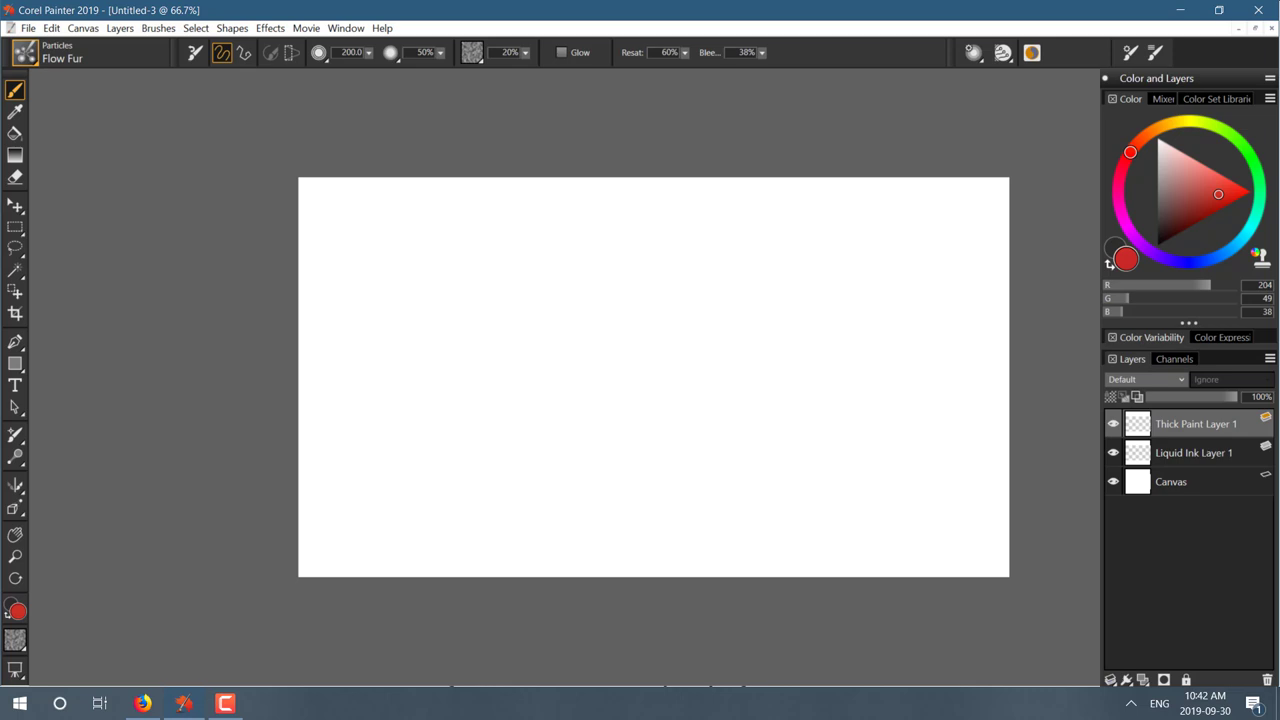
key("ctrl+b")
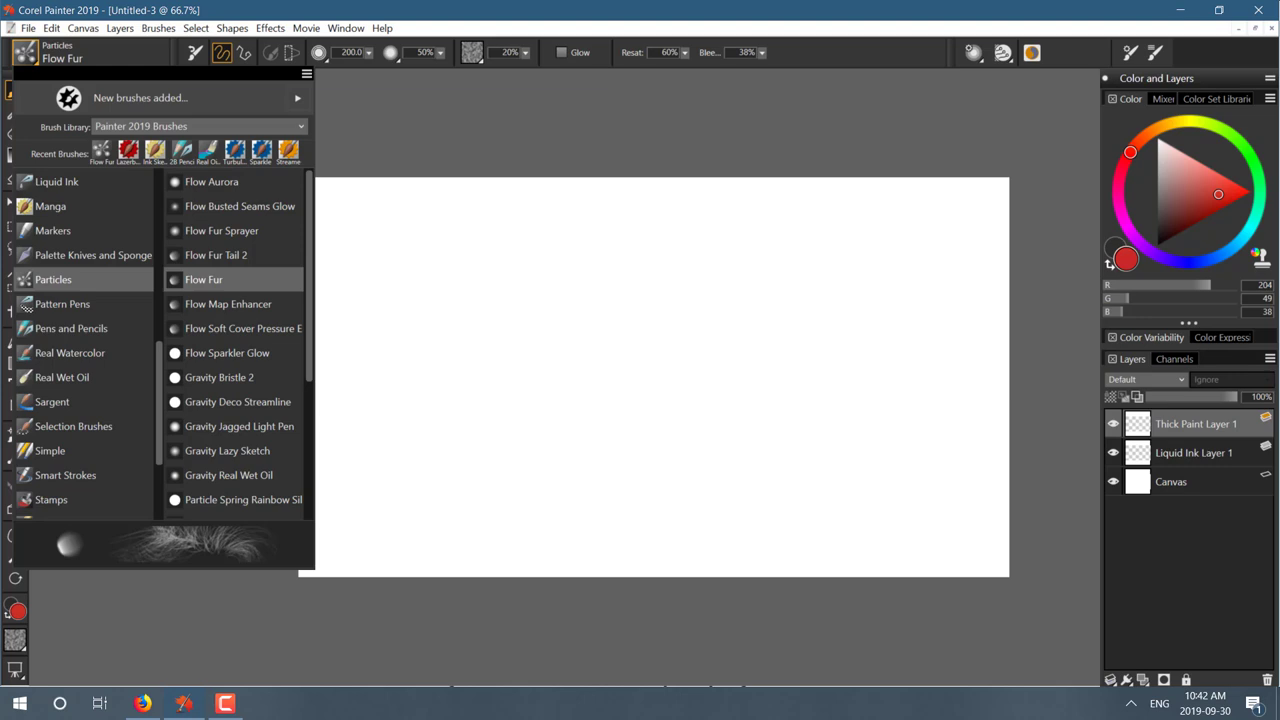
Load the Thick Paint > Paint Tube brush and sample orange-gold from the mixer pad.
scroll(83, 340, "down", 6)
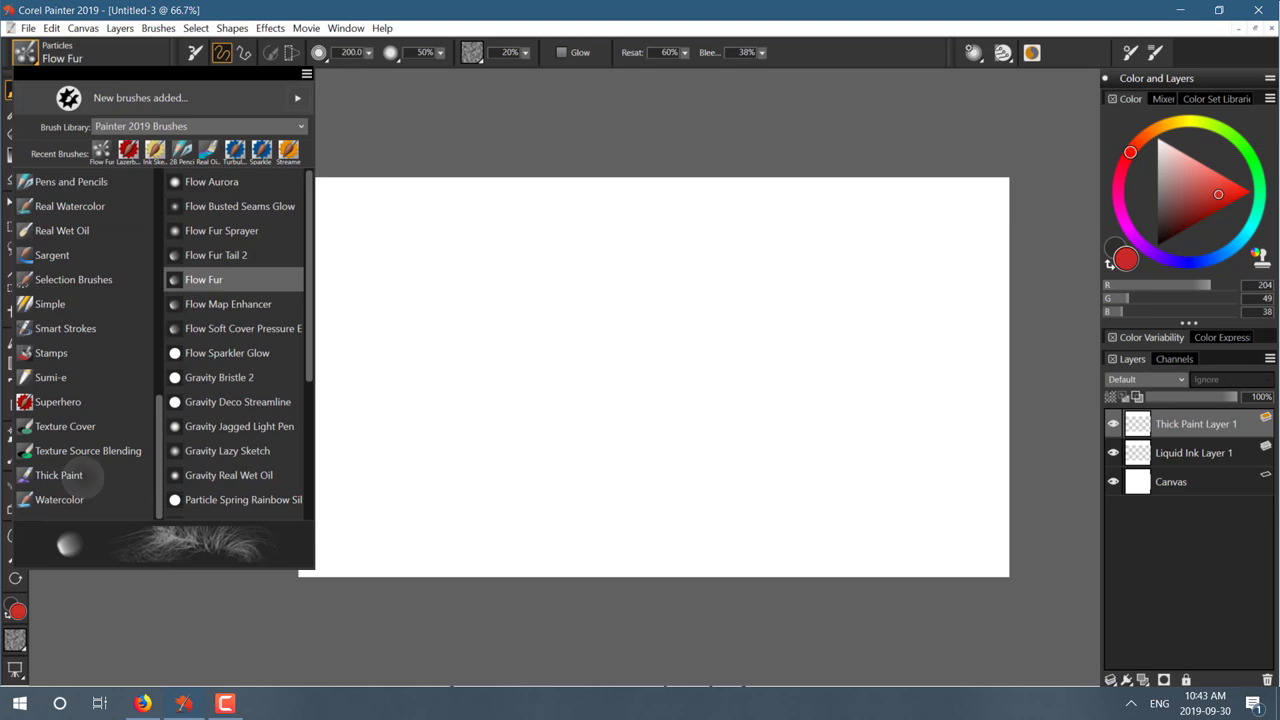
left_click(83, 475)
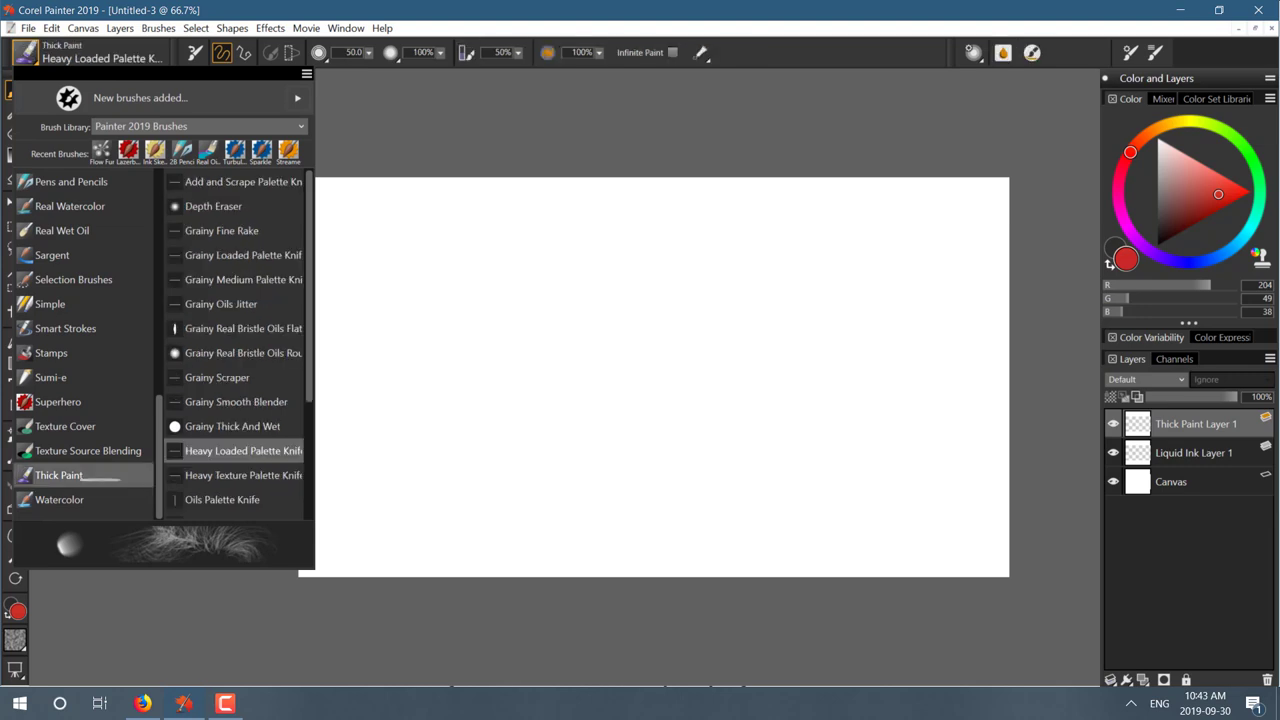
scroll(232, 378, "down", 2)
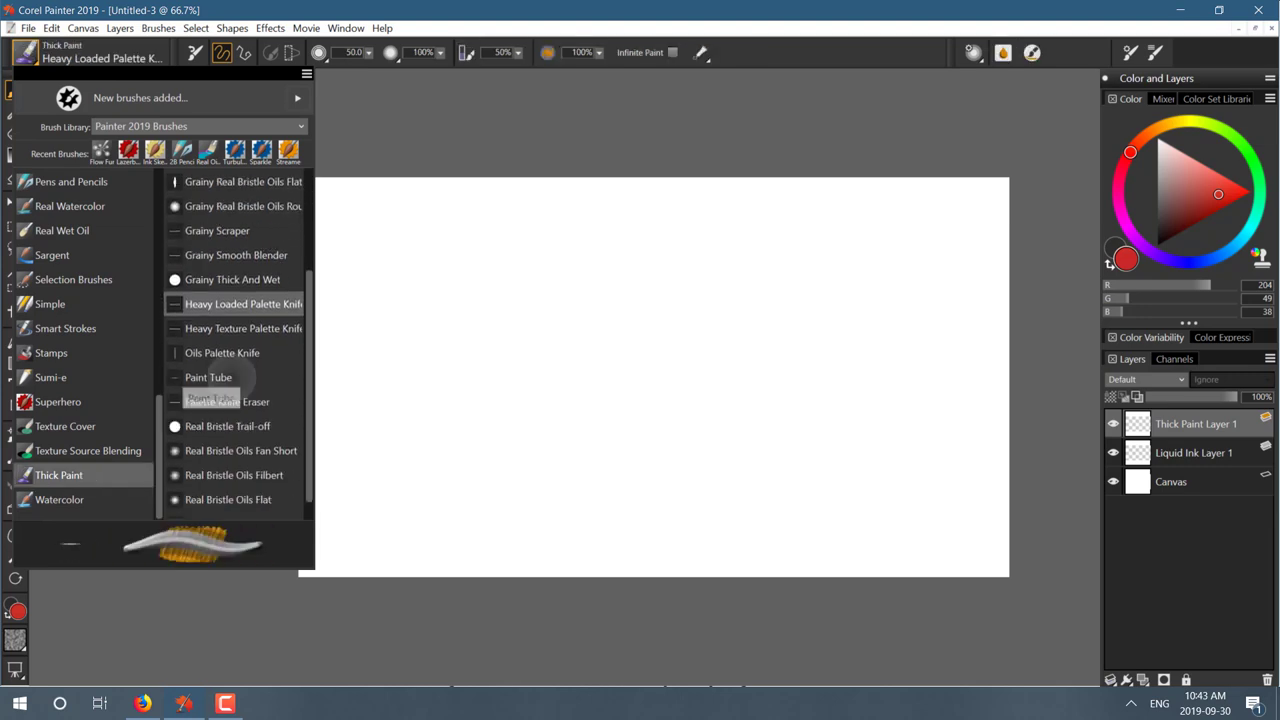
left_click(210, 377)
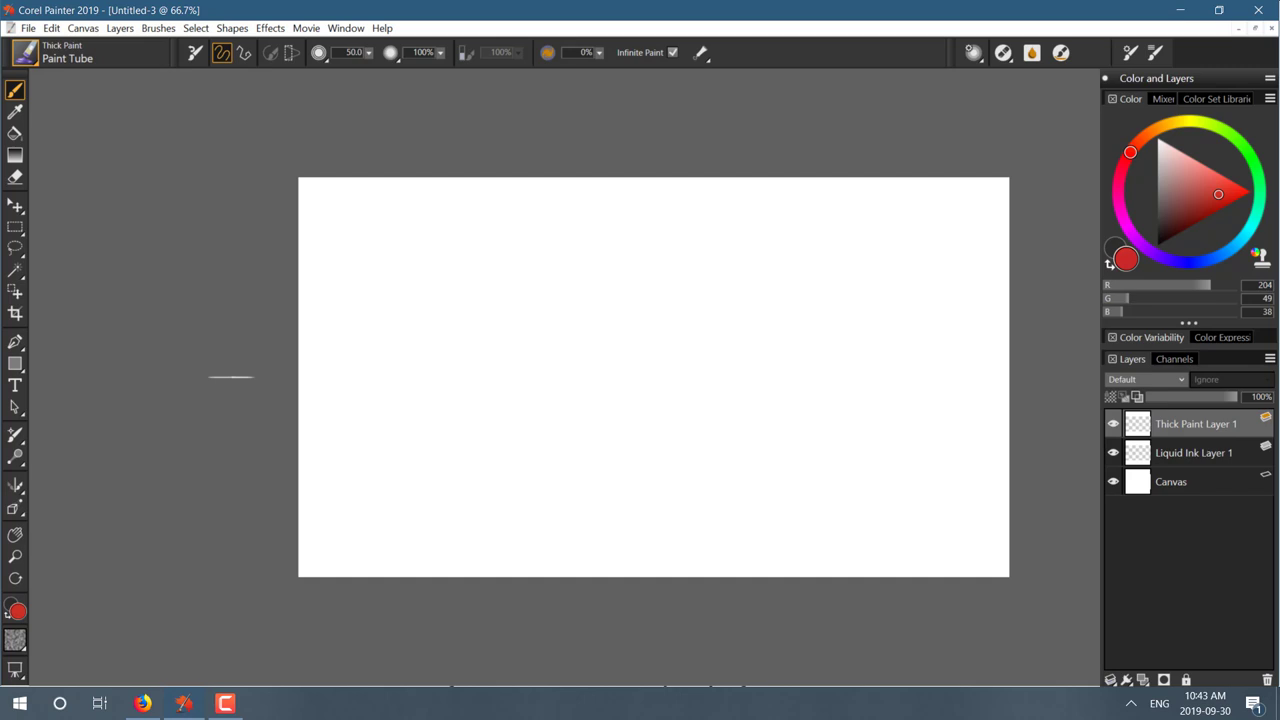
left_click(1161, 98)
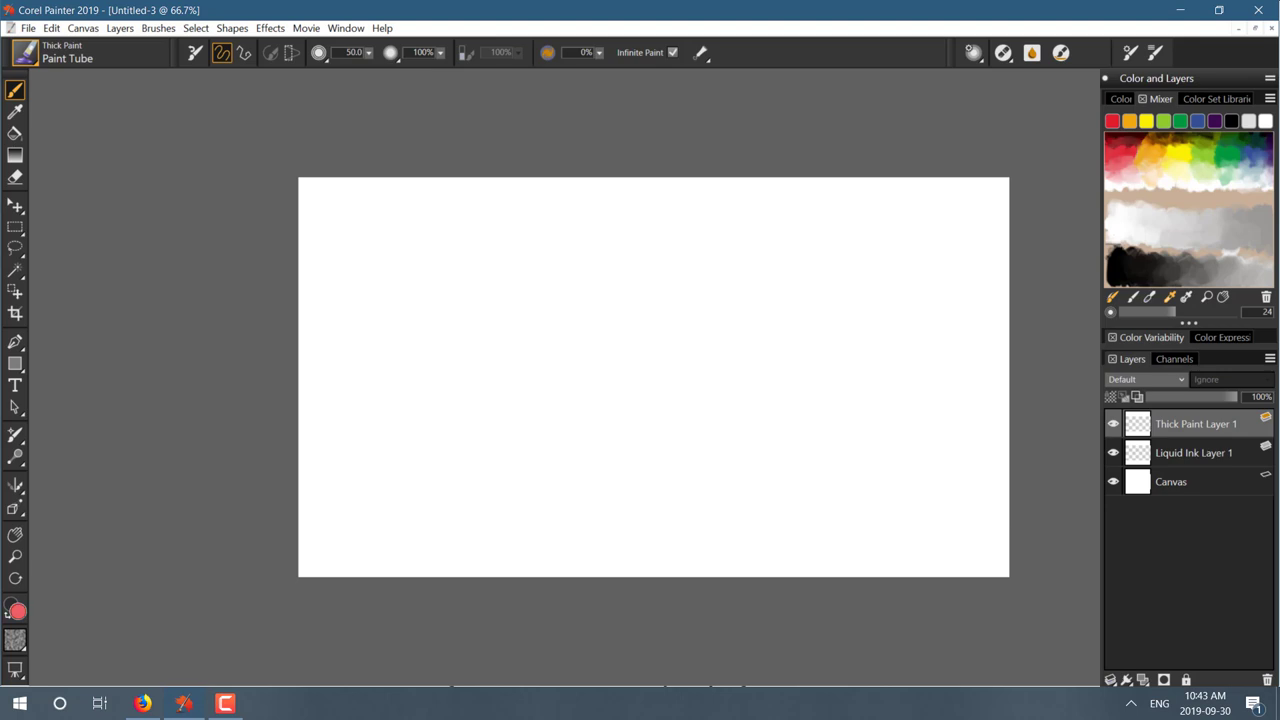
left_click(1136, 152)
Scribble diagonal and looped thick gold Paint Tube strokes across the middle of the canvas.
mouse_move(652, 302)
left_mouse_down()
mouse_move(610, 318)
mouse_move(543, 428)
mouse_move(575, 445)
left_mouse_up()
left_click_drag(700, 300, 592, 455)
left_click_drag(738, 296, 600, 462)
mouse_move(668, 430)
left_mouse_down()
mouse_move(748, 434)
mouse_move(730, 330)
left_mouse_up()
mouse_move(713, 411)
left_mouse_down()
mouse_move(708, 452)
mouse_move(659, 465)
mouse_move(608, 315)
mouse_move(587, 320)
mouse_move(501, 401)
mouse_move(494, 473)
mouse_move(672, 278)
mouse_move(682, 249)
mouse_move(818, 331)
mouse_move(843, 321)
mouse_move(738, 454)
mouse_move(807, 336)
mouse_move(898, 293)
mouse_move(768, 456)
mouse_move(727, 395)
mouse_move(598, 451)
left_mouse_up()
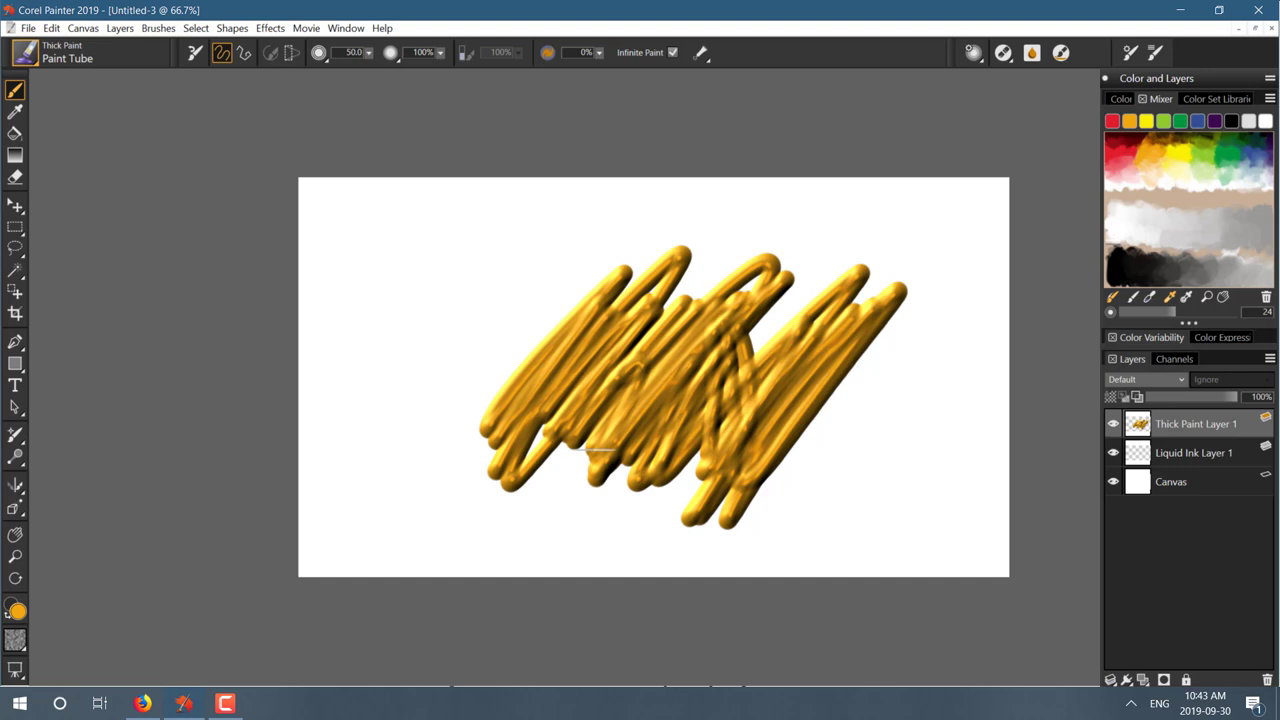
left_click(27, 50)
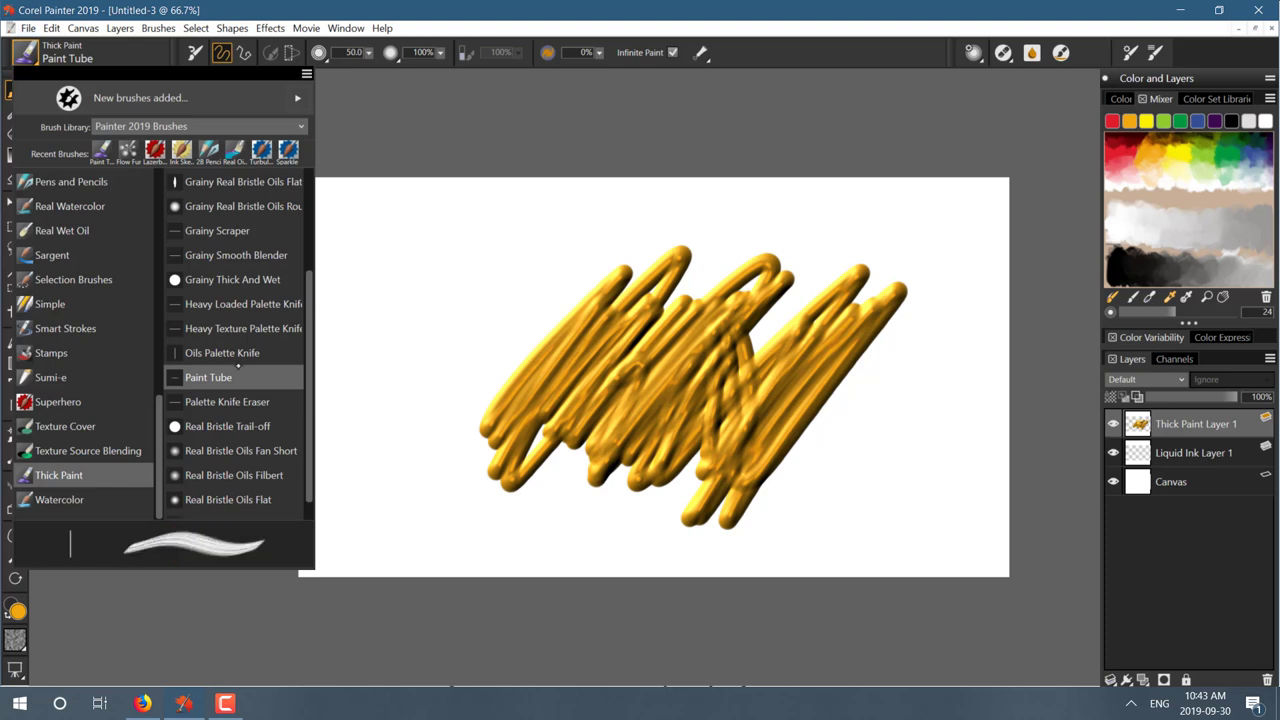
key("Escape")
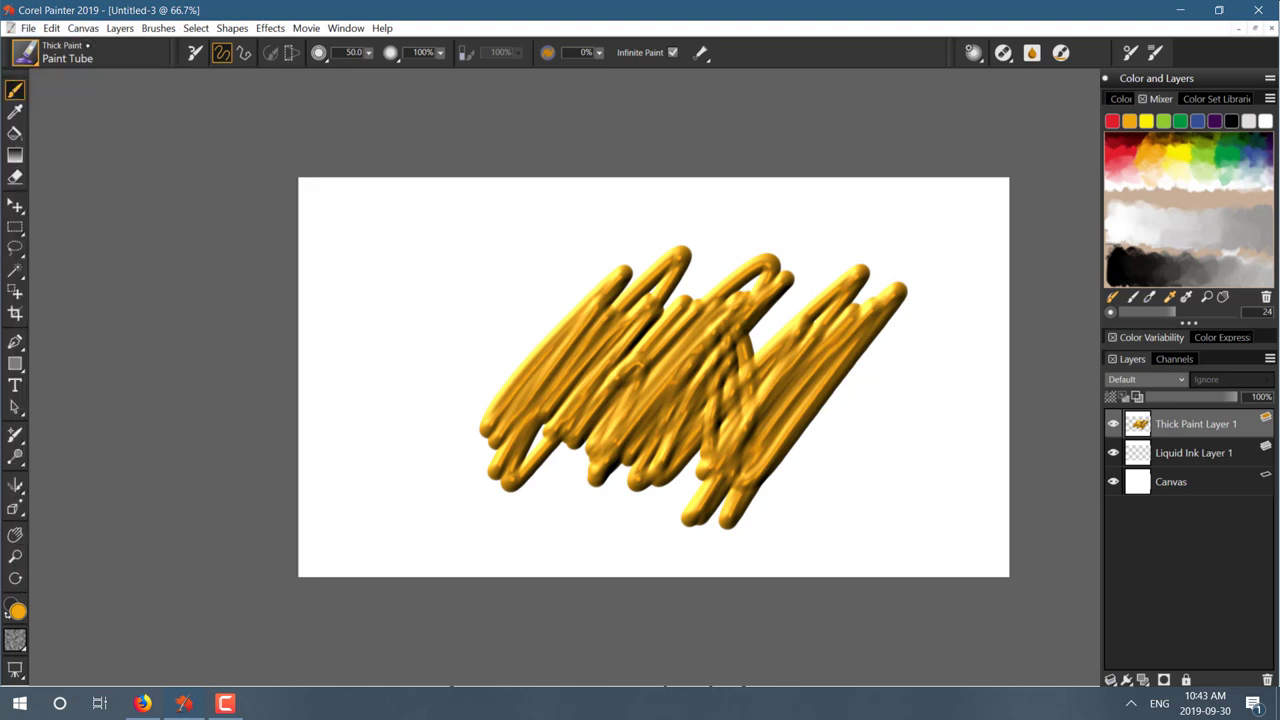
left_click(33, 46)
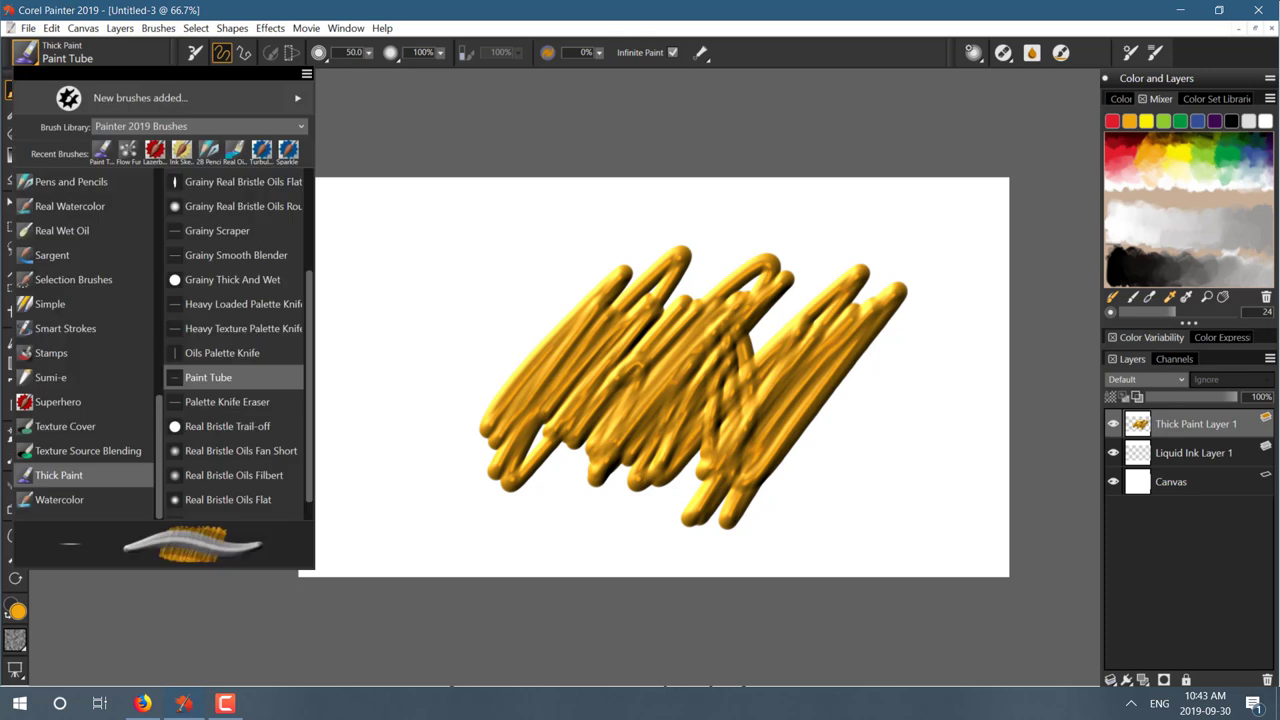
Rake diagonal Oils Palette Knife strokes through the gold paint.
left_click(232, 353)
left_click_drag(522, 331, 682, 440)
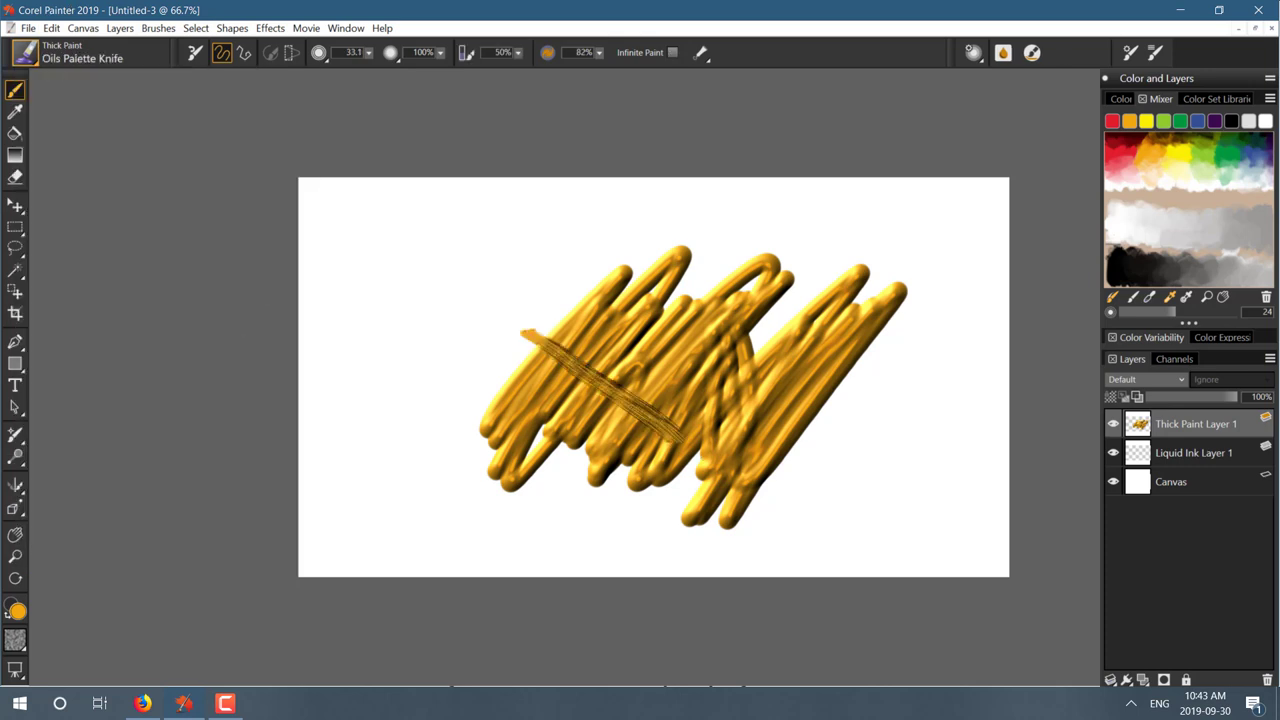
left_click_drag(565, 293, 800, 502)
left_click_drag(640, 305, 770, 455)
mouse_move(685, 335)
left_mouse_down()
mouse_move(723, 375)
mouse_move(765, 465)
left_mouse_up()
mouse_move(715, 345)
left_mouse_down()
mouse_move(774, 462)
mouse_move(820, 490)
mouse_move(850, 450)
mouse_move(815, 365)
mouse_move(860, 395)
mouse_move(850, 332)
mouse_move(903, 364)
left_mouse_up()
Smear the upper-right edge and spread the gold paint down below the centre.
mouse_move(885, 300)
left_mouse_down()
mouse_move(900, 365)
mouse_move(912, 355)
left_mouse_up()
mouse_move(750, 437)
left_mouse_down()
mouse_move(730, 540)
mouse_move(705, 570)
left_mouse_up()
mouse_move(670, 535)
left_mouse_down()
mouse_move(693, 423)
mouse_move(630, 480)
mouse_move(570, 440)
mouse_move(505, 457)
mouse_move(465, 515)
mouse_move(422, 468)
mouse_move(495, 440)
mouse_move(512, 330)
mouse_move(530, 385)
mouse_move(560, 315)
mouse_move(580, 330)
left_mouse_up()
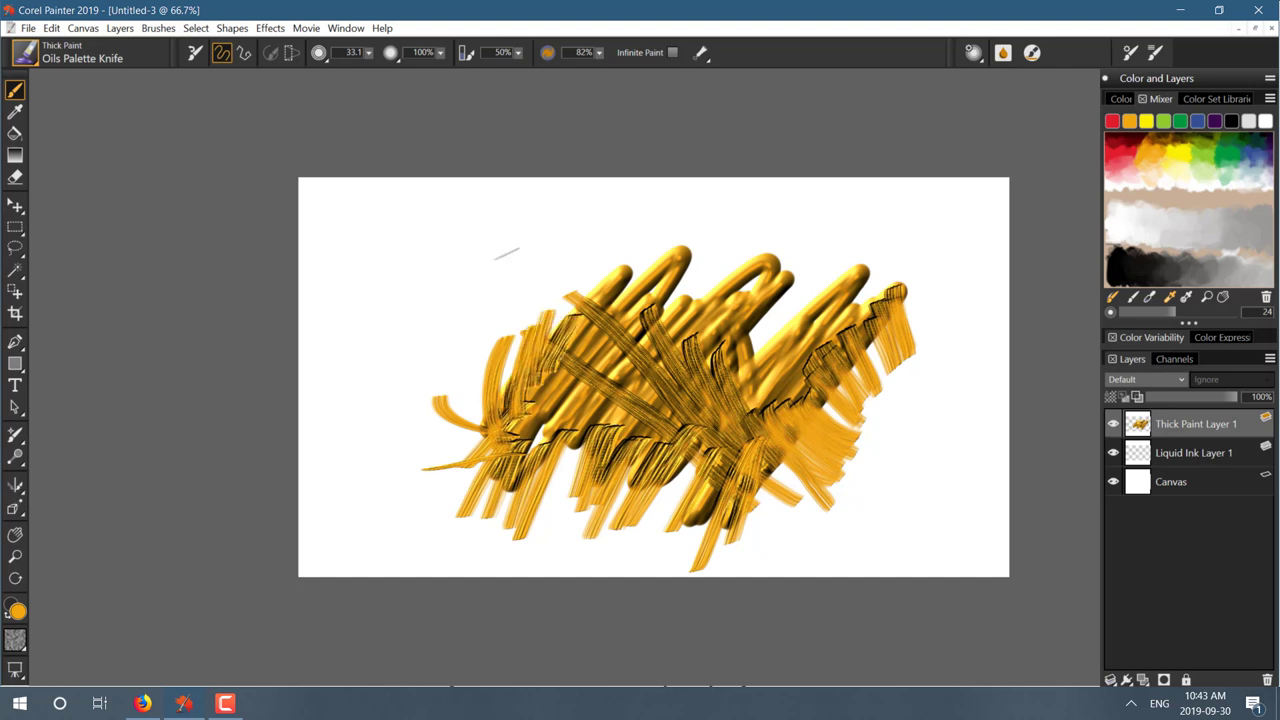
left_click(90, 58)
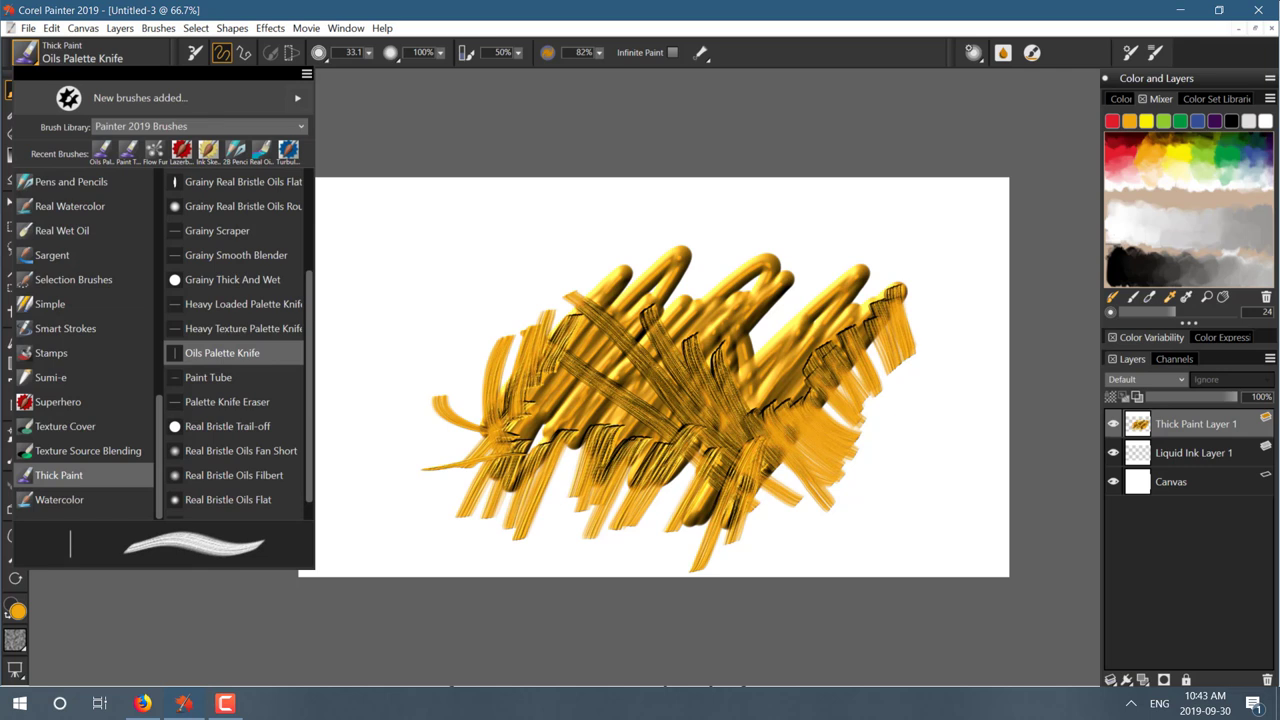
Load Pattern Pens > Pattern Pen Soft Edge, make the Canvas layer active, and open the Window menu.
scroll(85, 340, "up", 3)
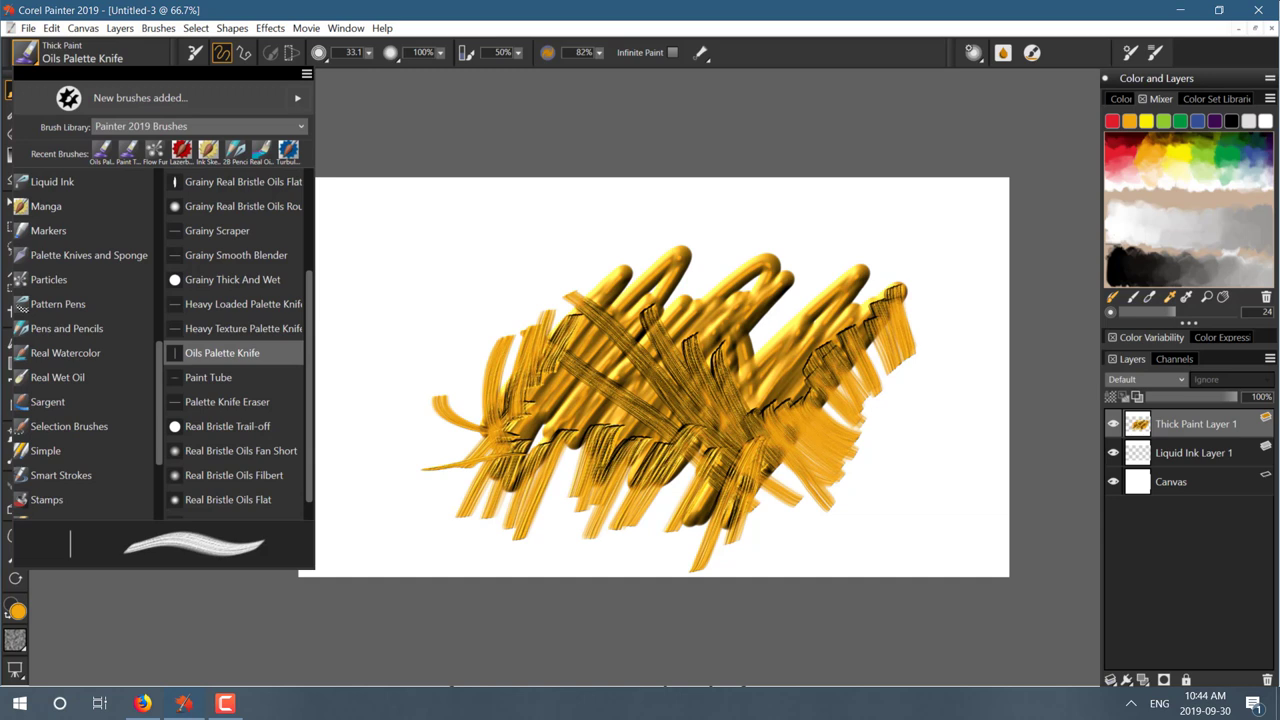
left_click(95, 304)
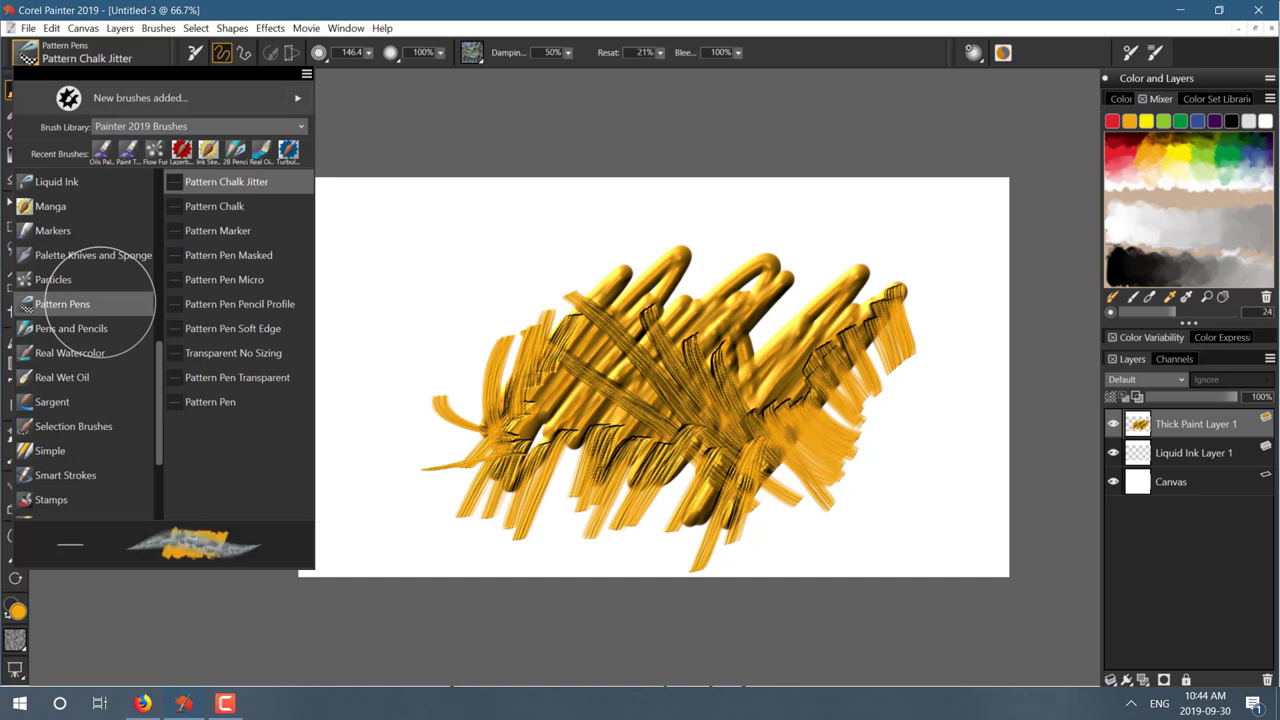
left_click(233, 328)
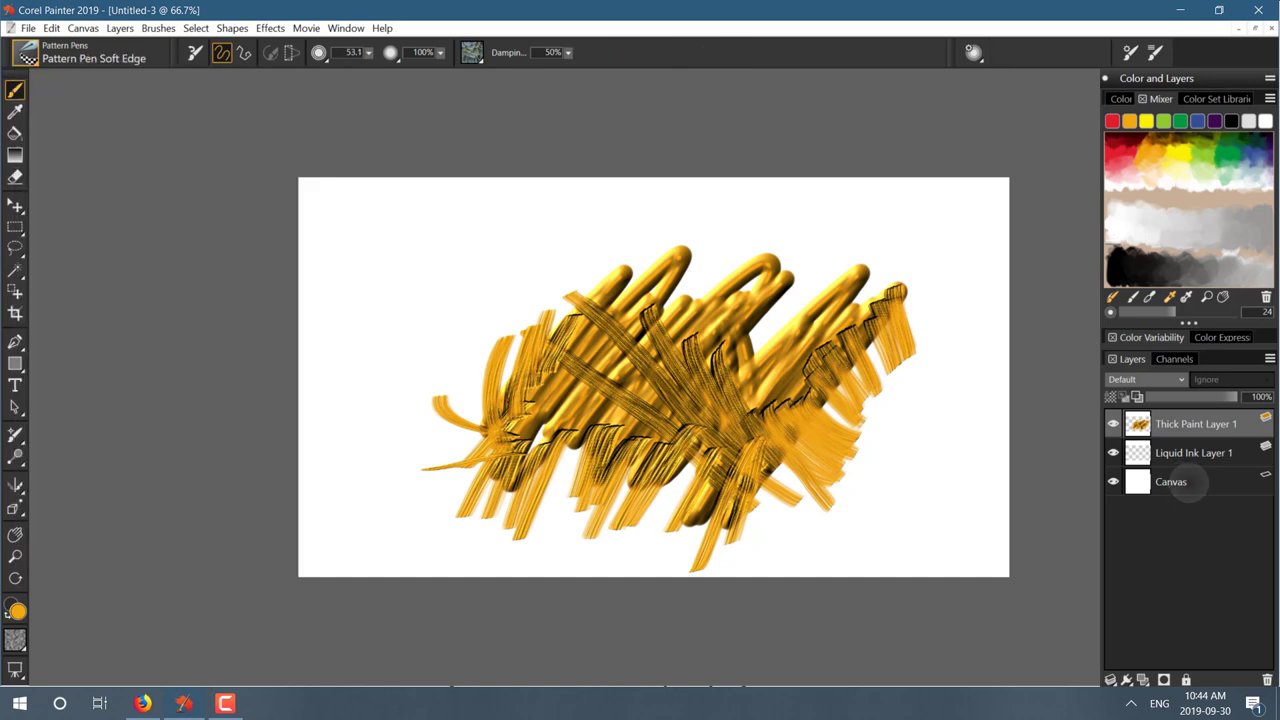
left_click(1171, 481)
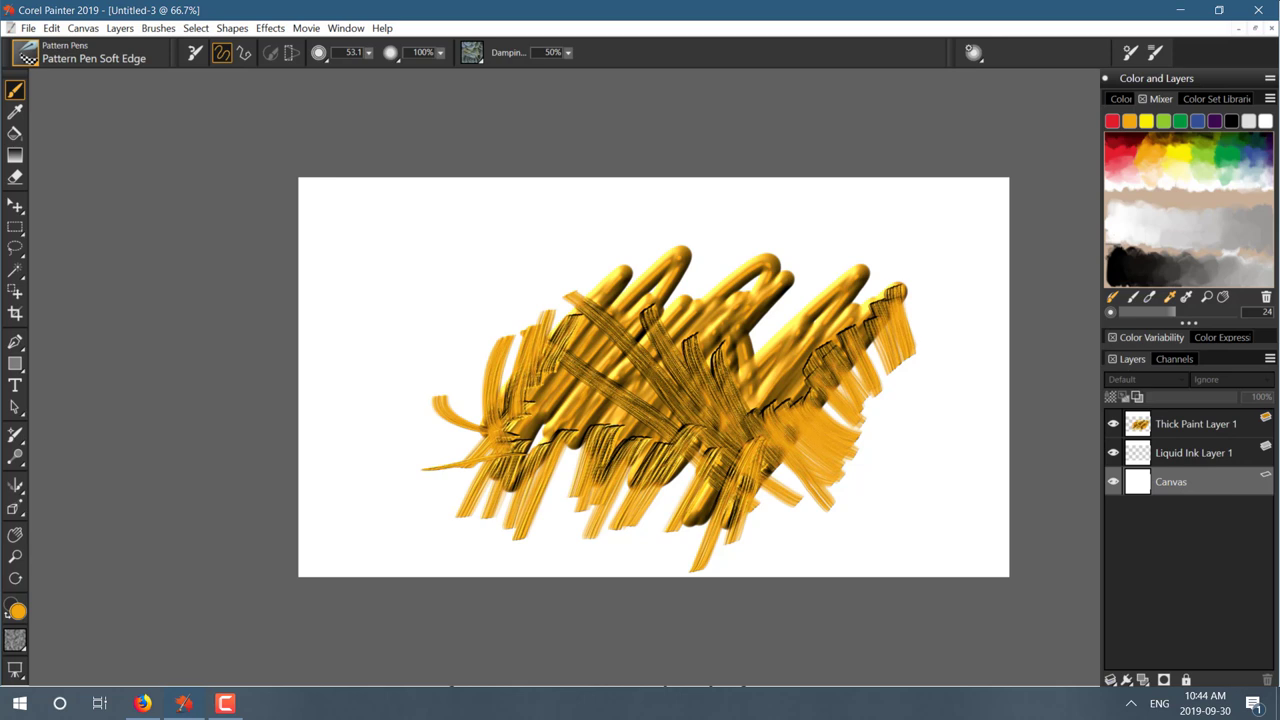
left_click(346, 28)
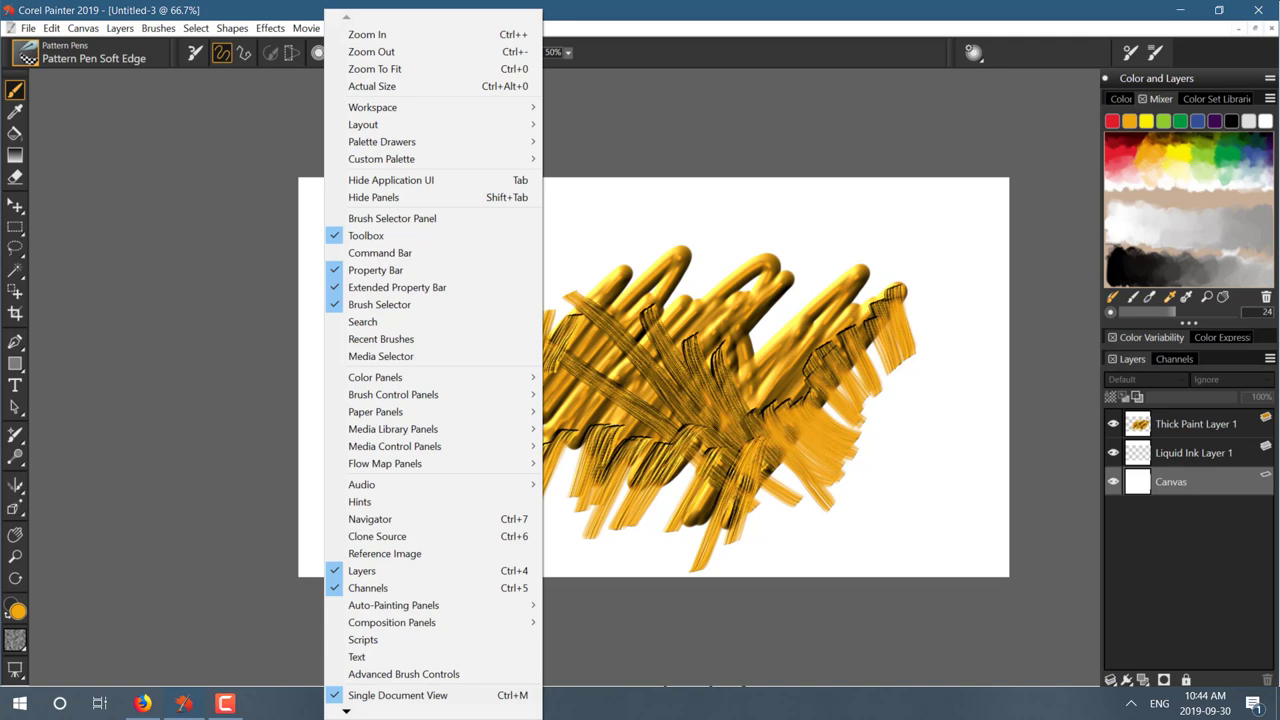
Show the Patterns drawer and paint a grey pattern band left of the gold paint.
mouse_move(400, 141)
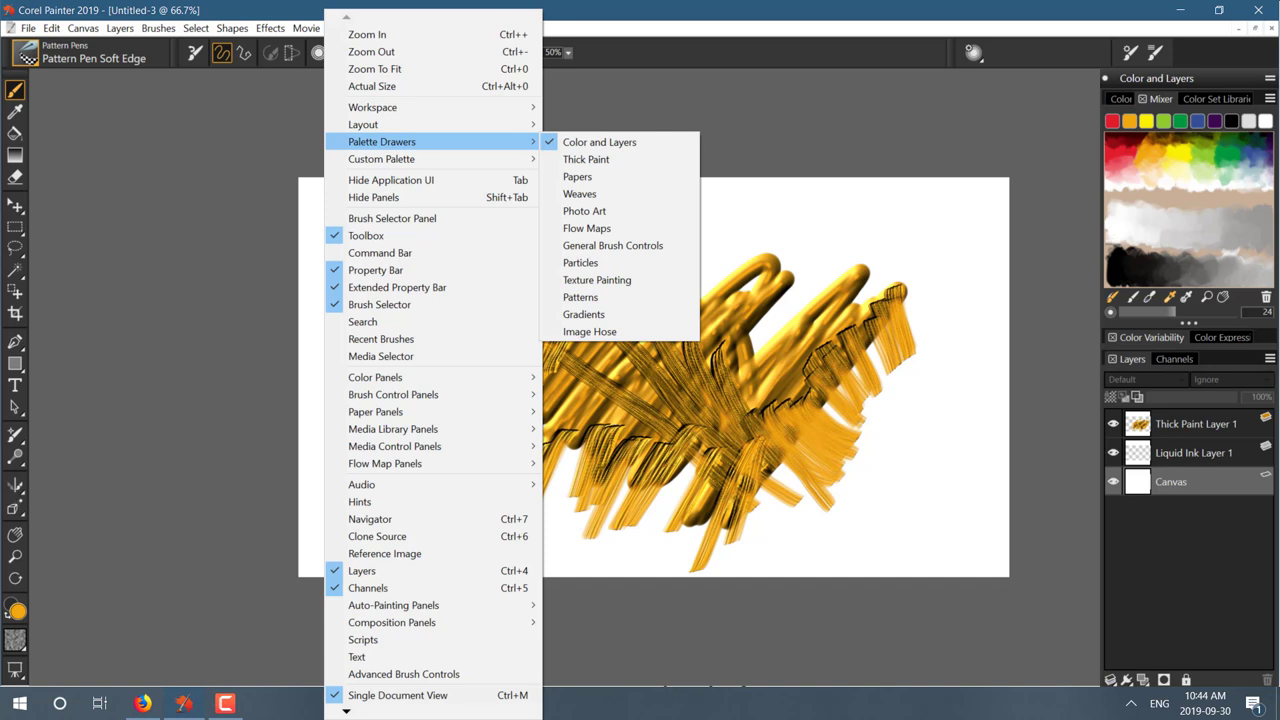
left_click(590, 297)
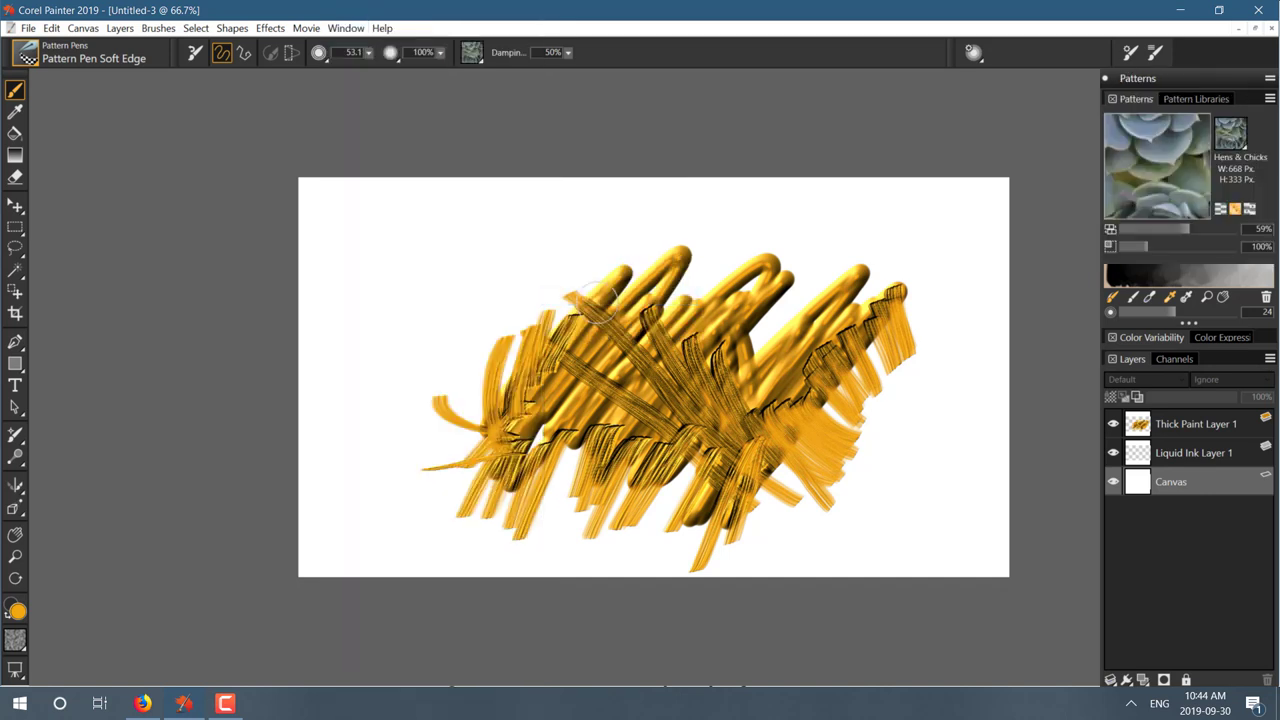
left_click(1196, 98)
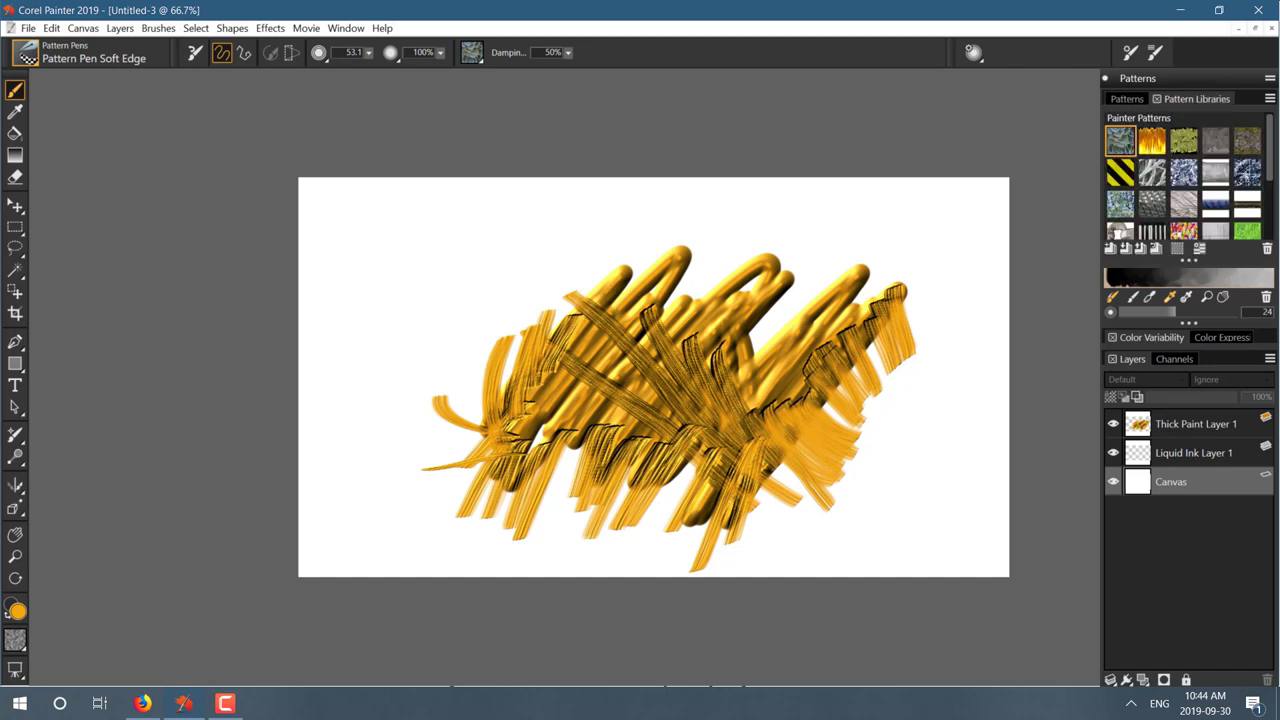
left_click(1152, 141)
left_click(1184, 141)
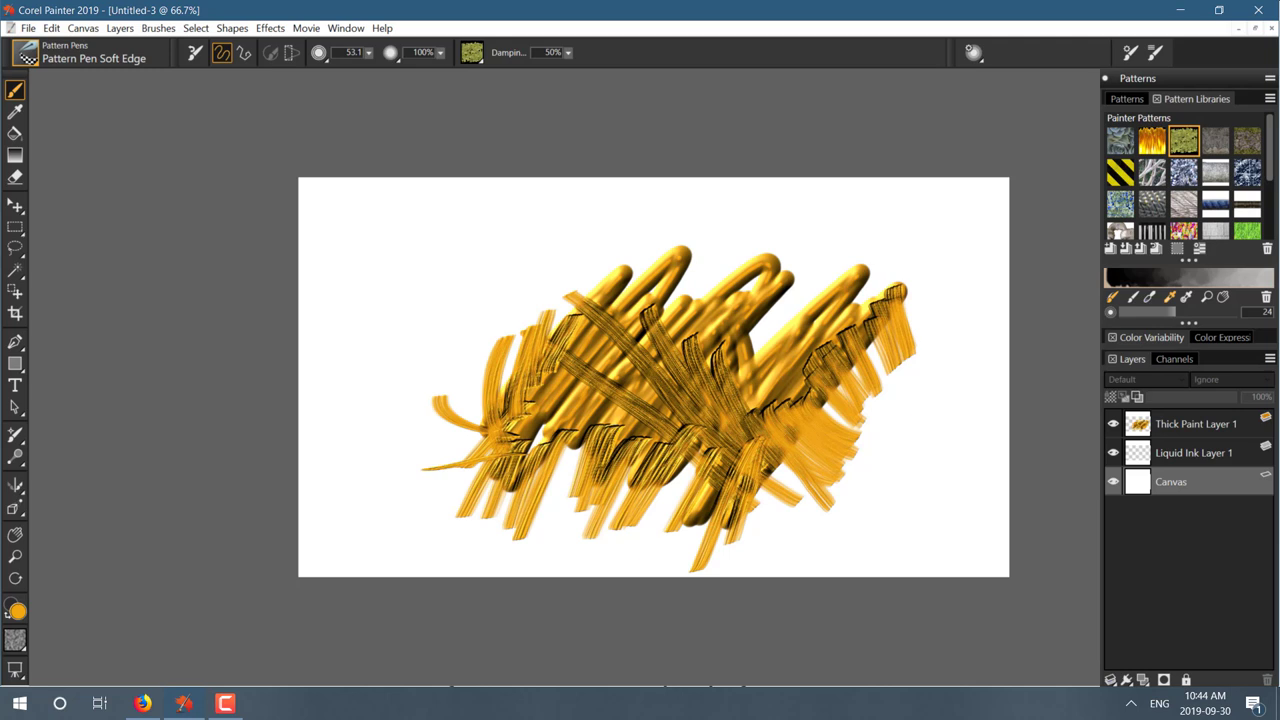
left_click(1215, 141)
mouse_move(371, 298)
left_mouse_down()
mouse_move(354, 429)
mouse_move(366, 423)
mouse_move(345, 460)
mouse_move(405, 272)
mouse_move(443, 283)
mouse_move(395, 515)
mouse_move(460, 300)
mouse_move(468, 356)
mouse_move(485, 335)
mouse_move(520, 330)
mouse_move(470, 525)
left_mouse_up()
Paint a grey pattern band right of the gold and a silver-wire zigzag at top right.
left_click(1150, 203)
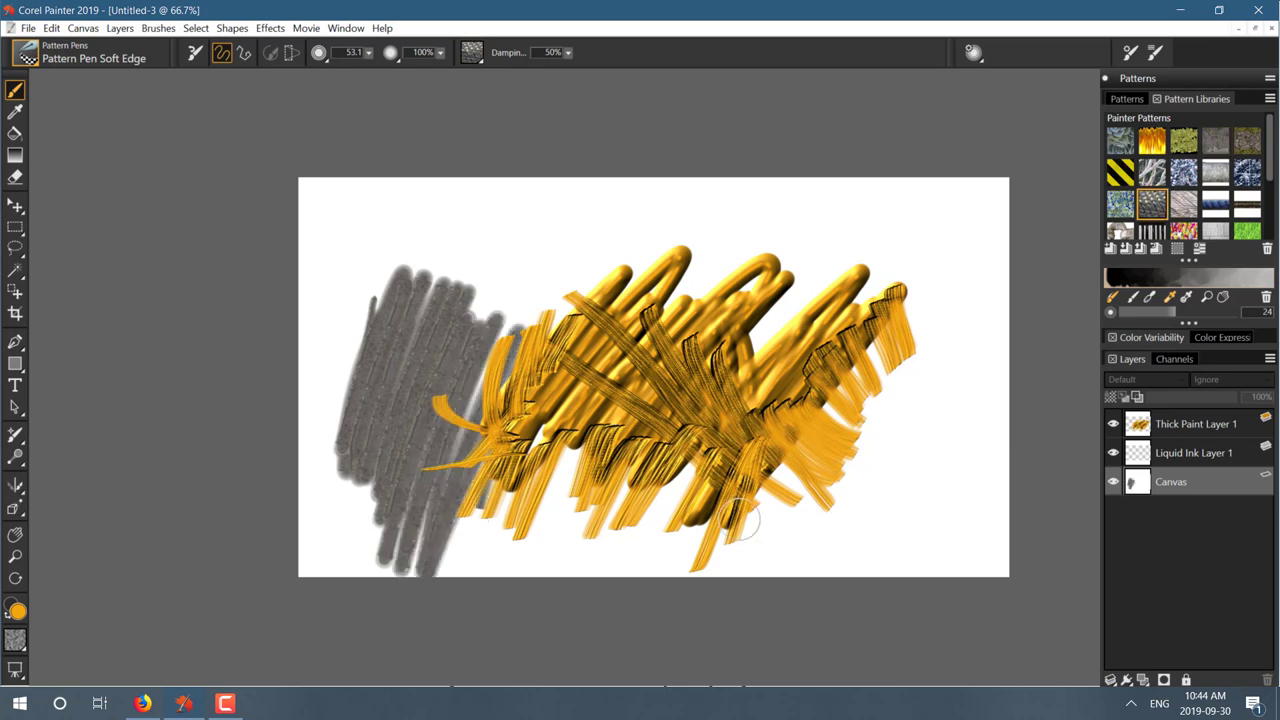
mouse_move(765, 525)
left_mouse_down()
mouse_move(880, 355)
mouse_move(815, 545)
left_mouse_up()
mouse_move(895, 472)
left_mouse_down()
mouse_move(855, 525)
mouse_move(930, 380)
mouse_move(860, 494)
left_mouse_up()
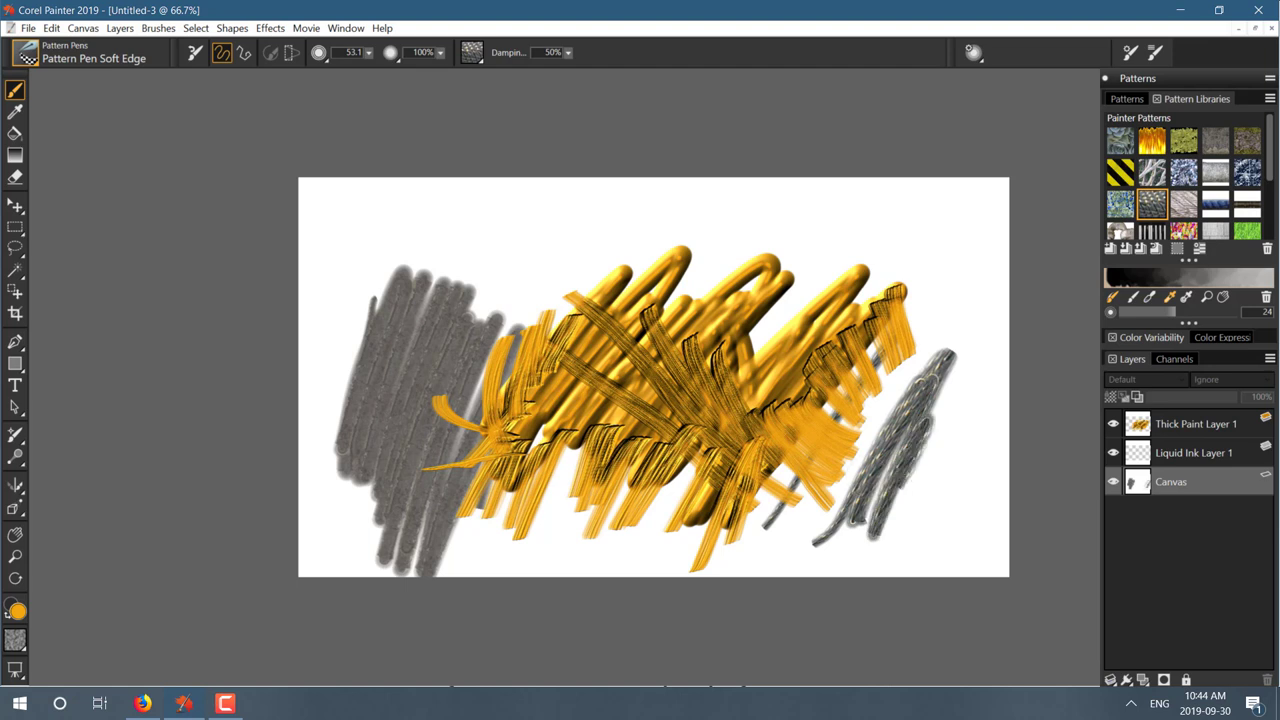
left_click(1152, 171)
mouse_move(905, 262)
left_mouse_down()
mouse_move(900, 215)
mouse_move(800, 245)
mouse_move(779, 212)
left_mouse_up()
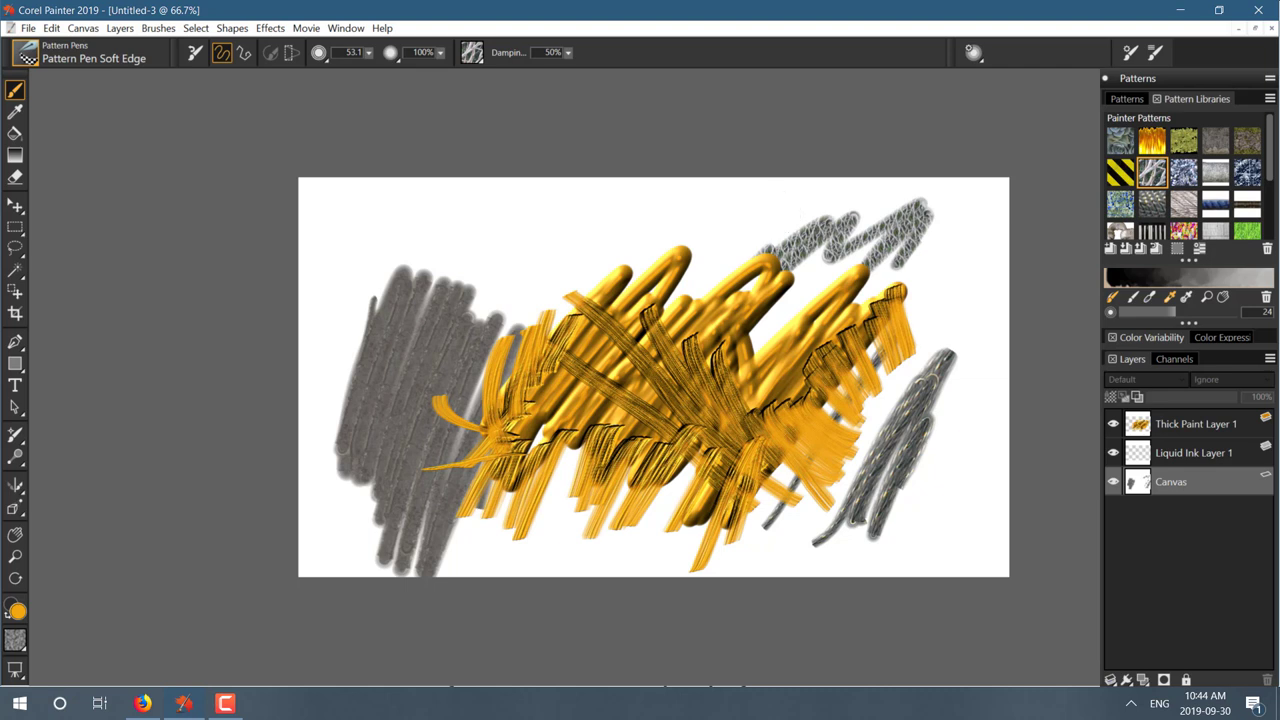
Add a blue pattern stroke near the top and chain-like pattern strokes on the left and right.
scroll(1180, 180, "down", 3)
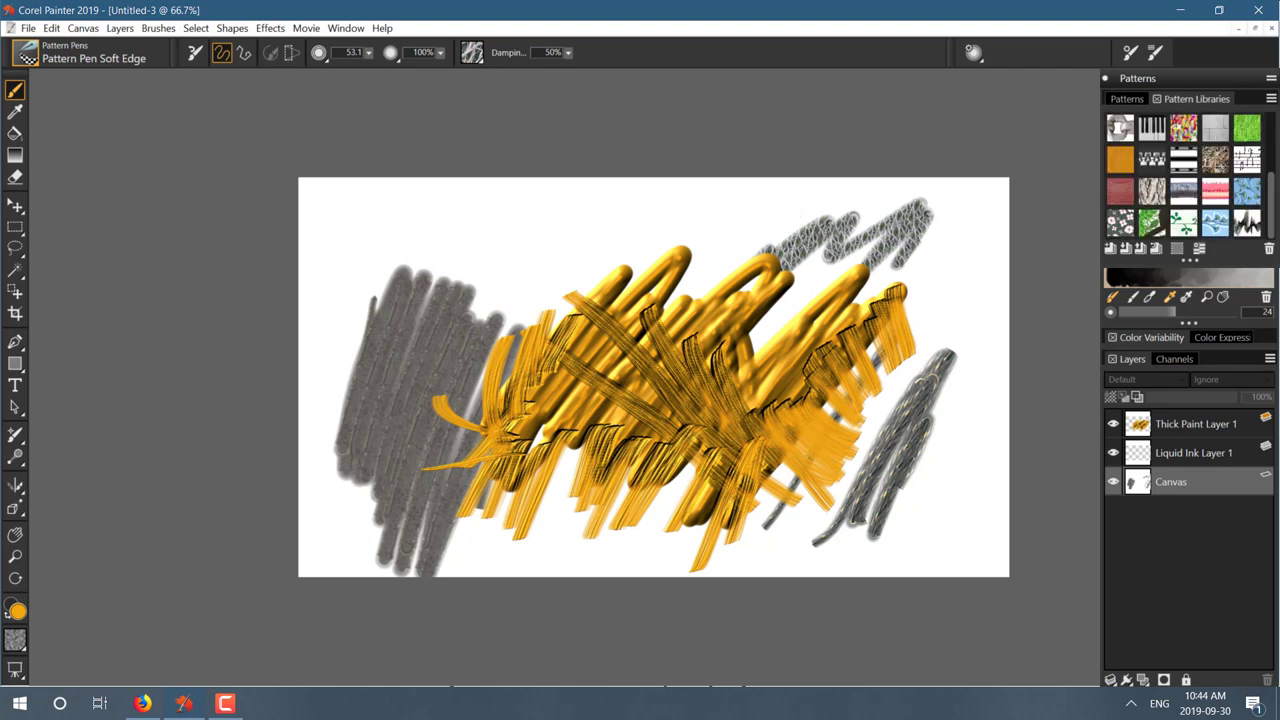
left_click(1215, 222)
mouse_move(498, 251)
left_mouse_down()
mouse_move(776, 218)
mouse_move(500, 252)
mouse_move(690, 212)
mouse_move(451, 272)
left_mouse_up()
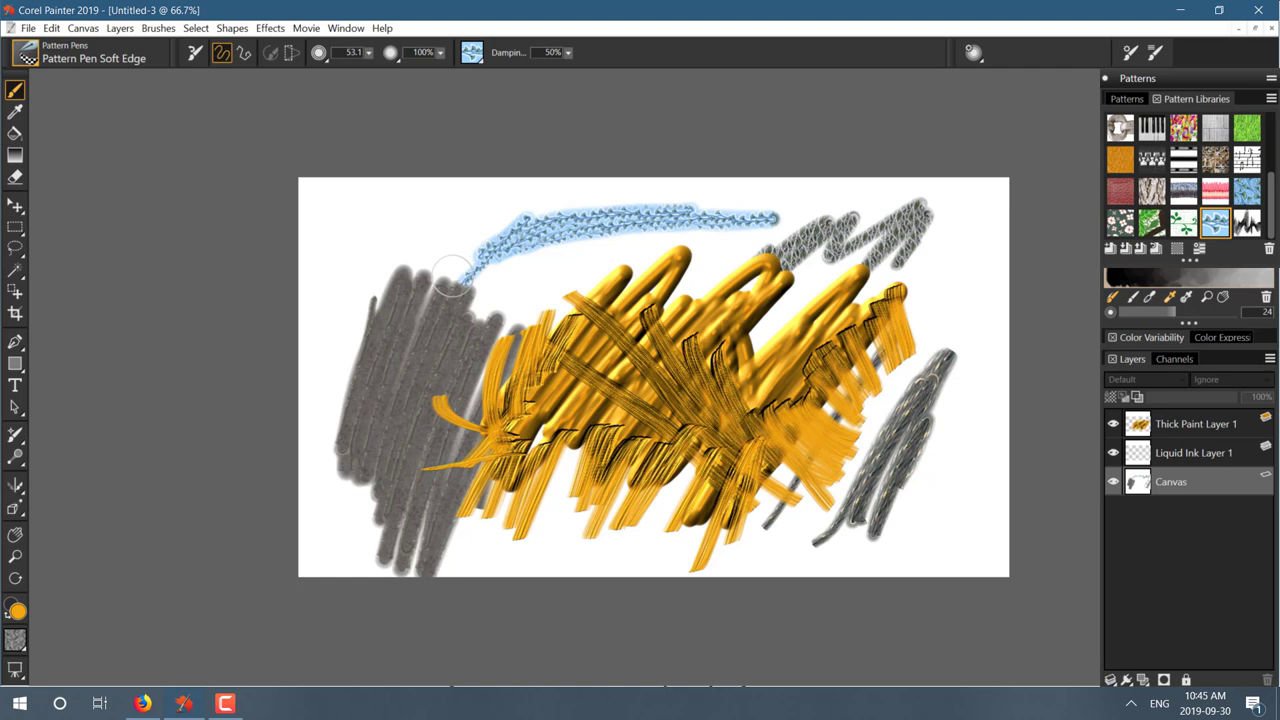
left_click(1152, 158)
mouse_move(320, 540)
left_mouse_down()
mouse_move(322, 255)
mouse_move(332, 492)
mouse_move(490, 285)
mouse_move(455, 512)
mouse_move(645, 530)
left_mouse_up()
mouse_move(828, 287)
left_mouse_down()
mouse_move(925, 525)
mouse_move(957, 491)
left_mouse_up()
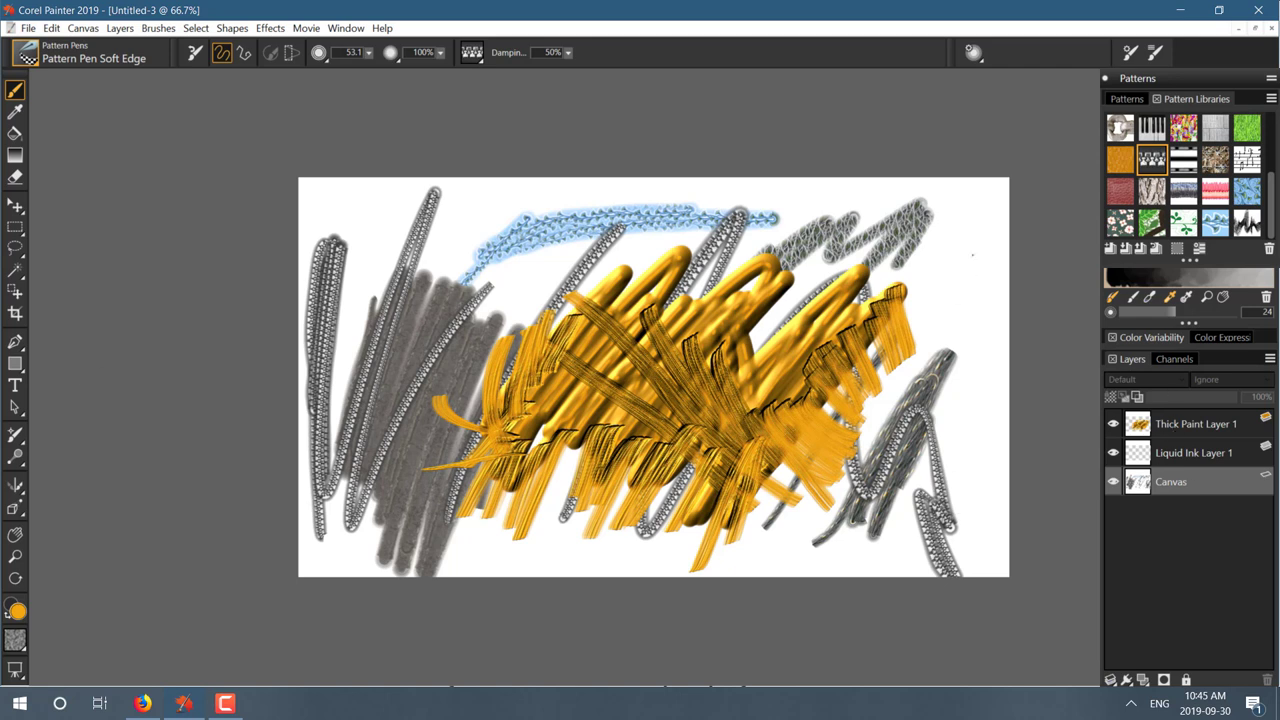
left_click_drag(944, 336, 918, 352)
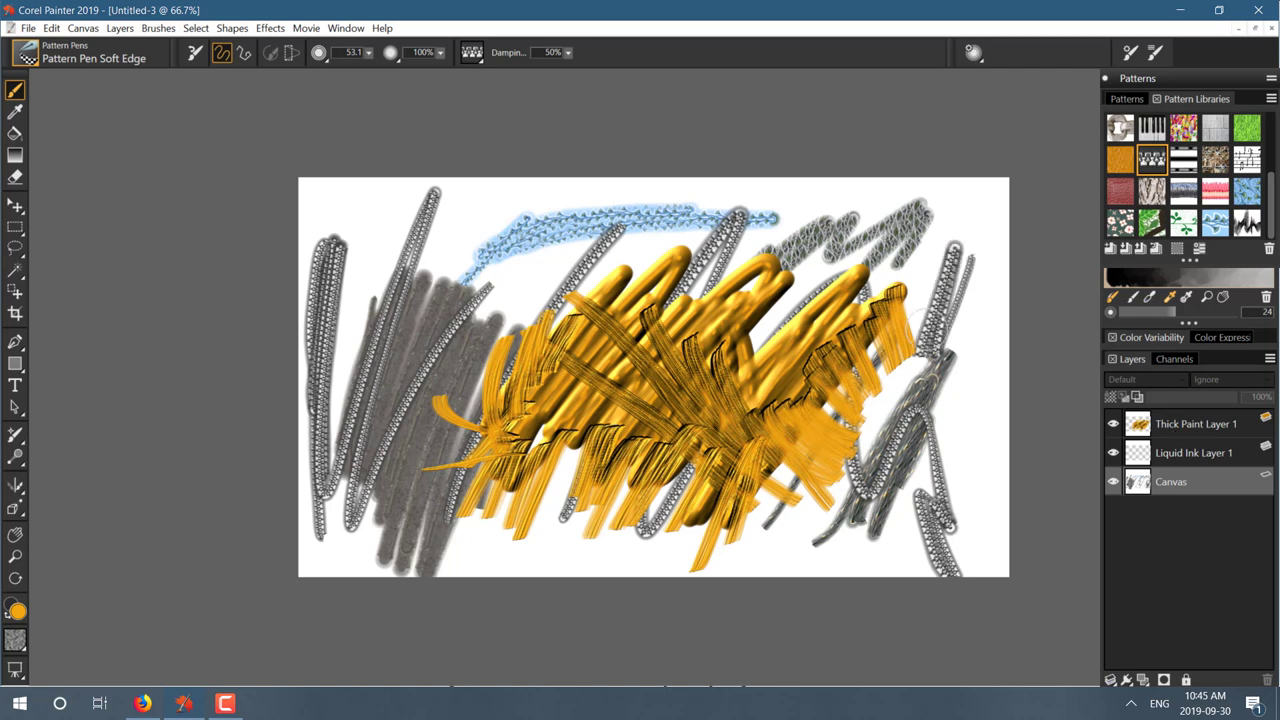
Show the Flow Maps palette drawer with the Clouds flow map, then tilt and enlarge the canvas view.
key("alt+w")
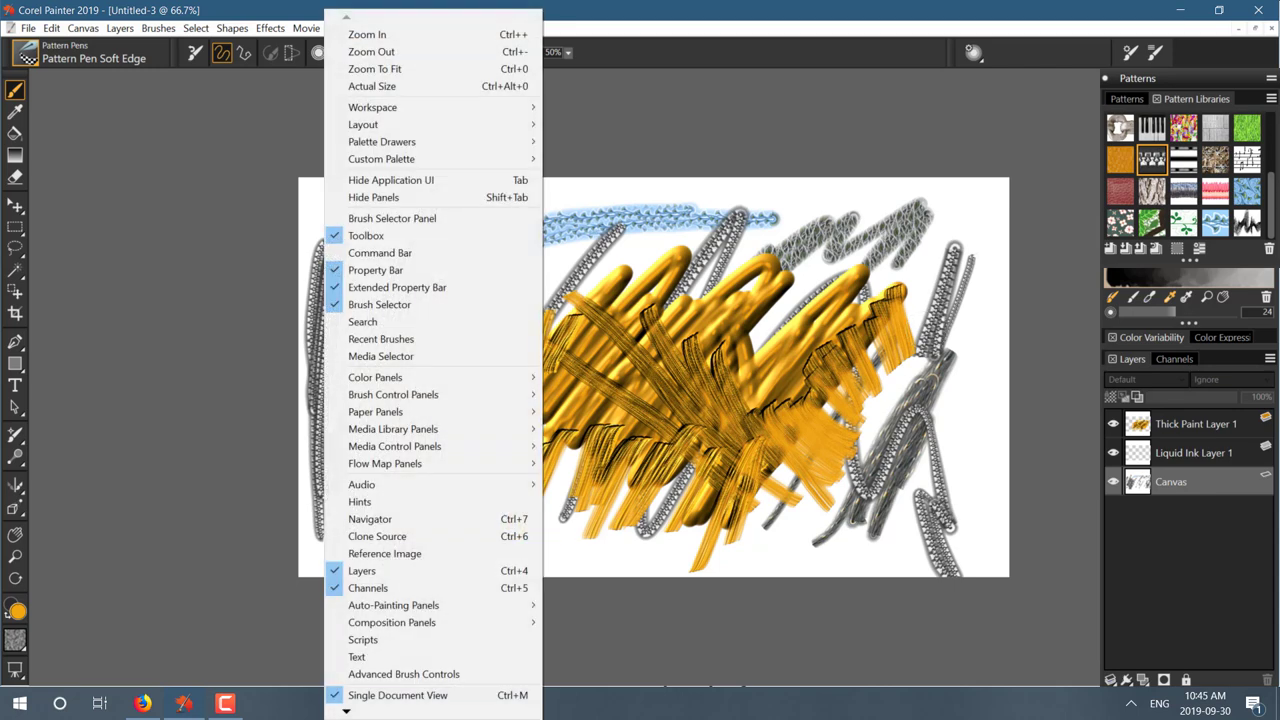
mouse_move(382, 141)
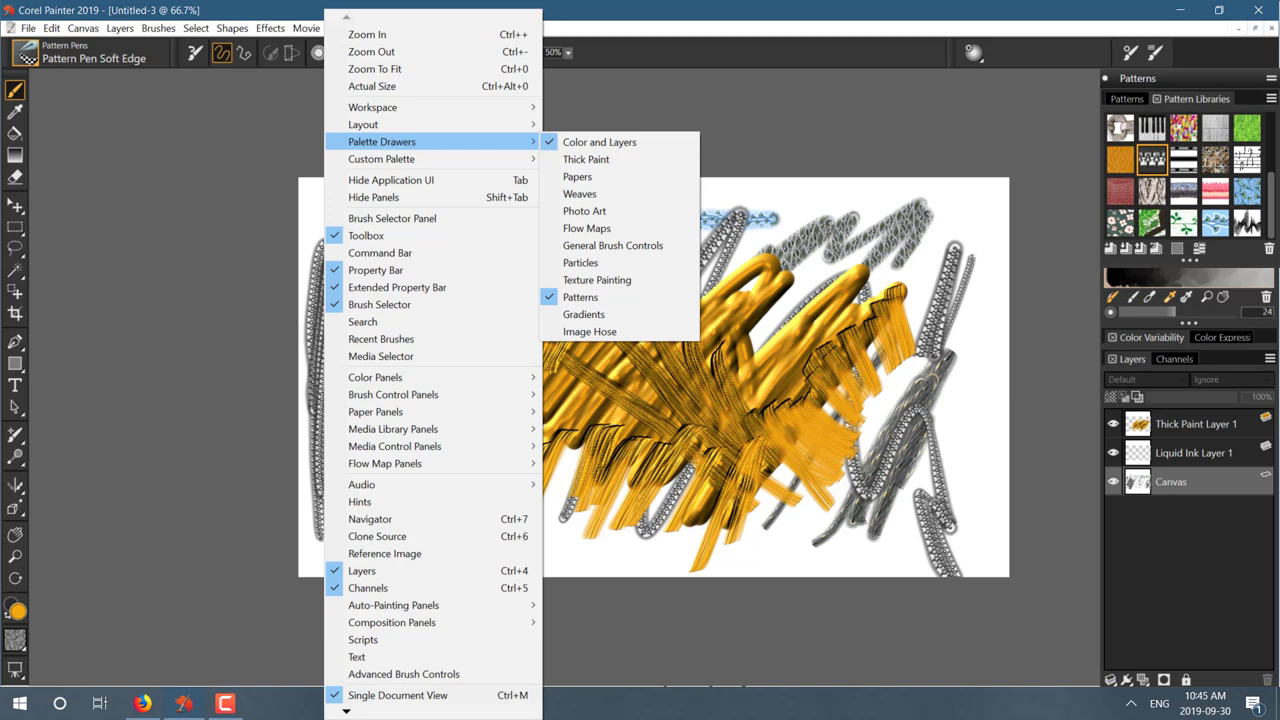
left_click(586, 228)
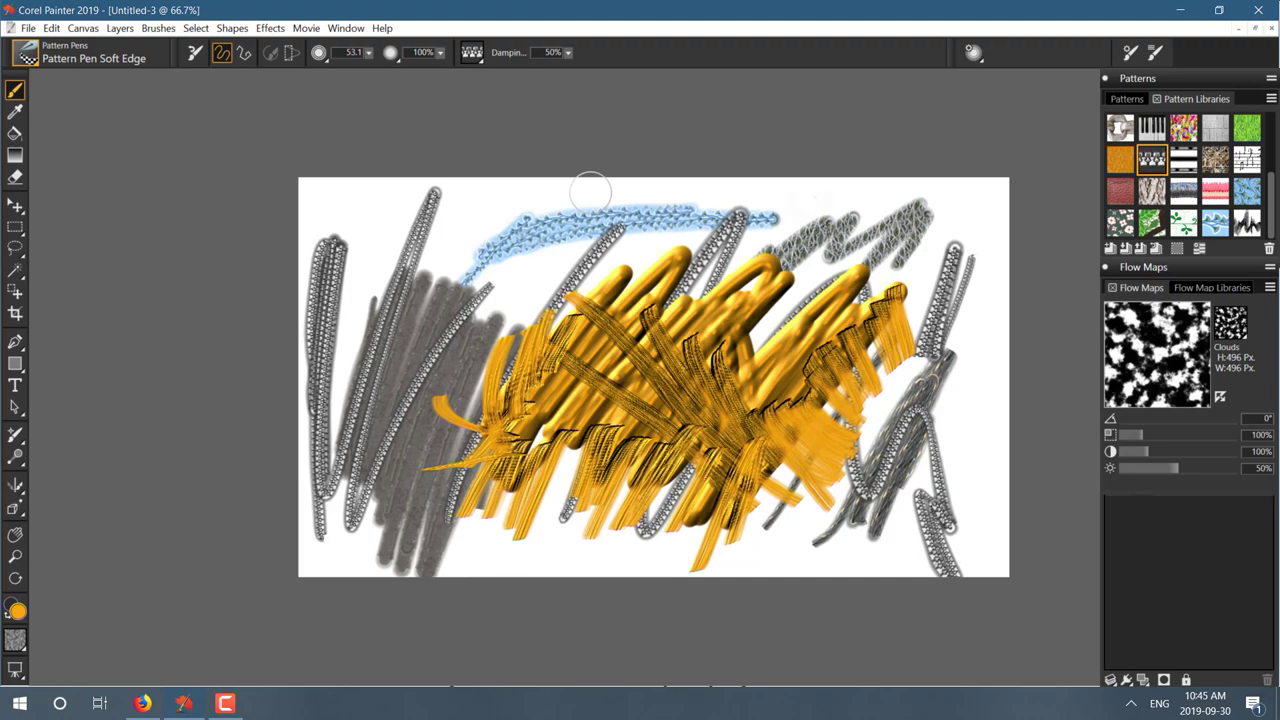
left_click_drag(654, 377, 411, 380)
left_click_drag(248, 476, 398, 424)
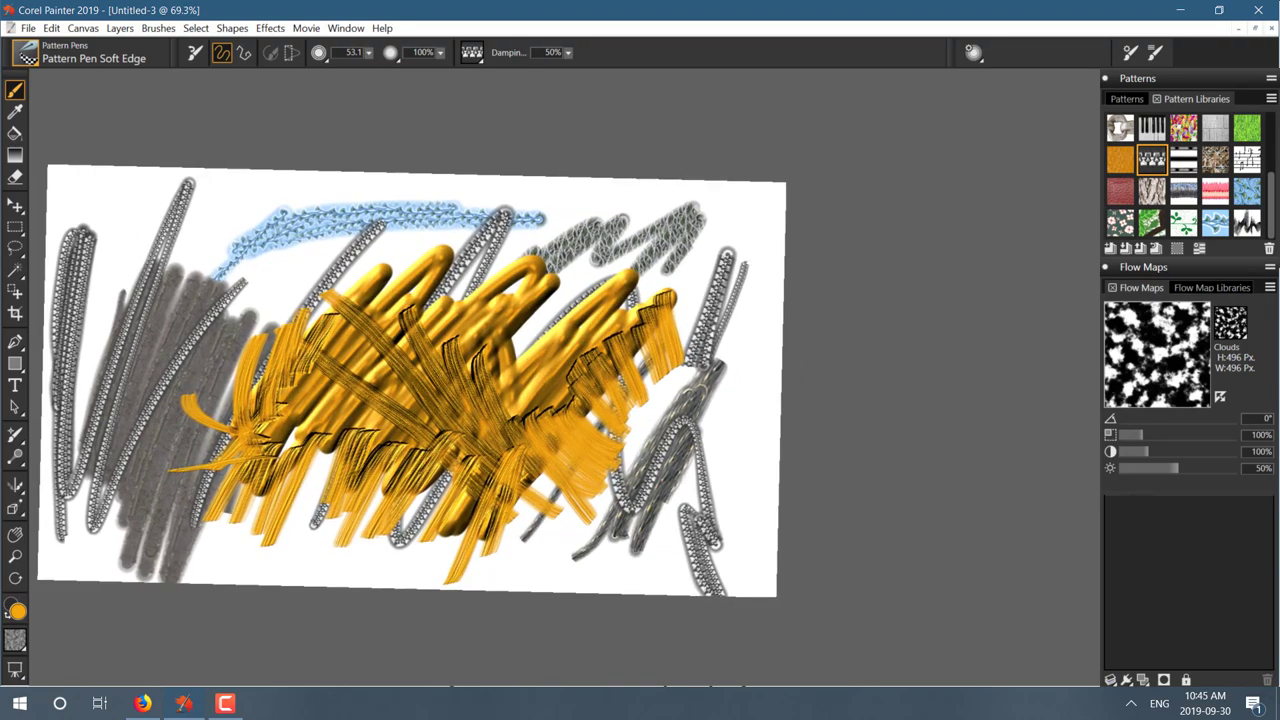
Draw a curved Bézier path with the Pen tool right of the grey strokes and close it.
left_click(232, 28)
key("Escape")
key("p")
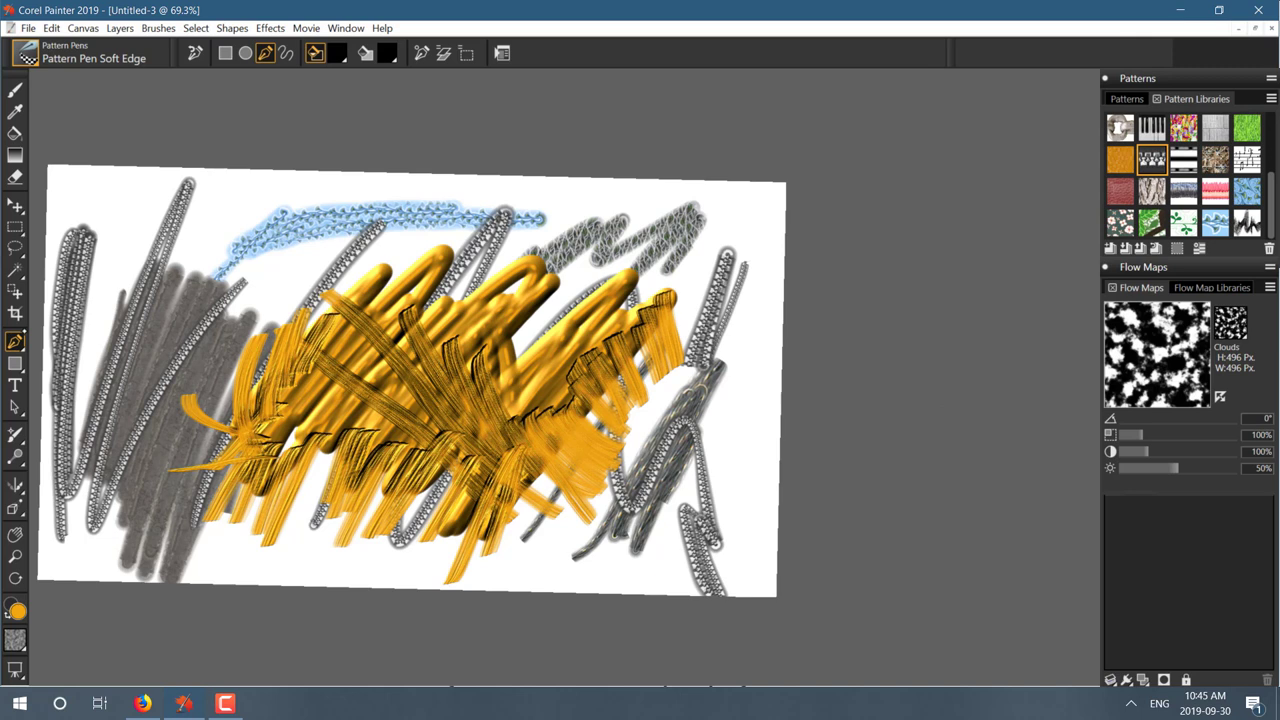
left_click_drag(740, 443, 737, 486)
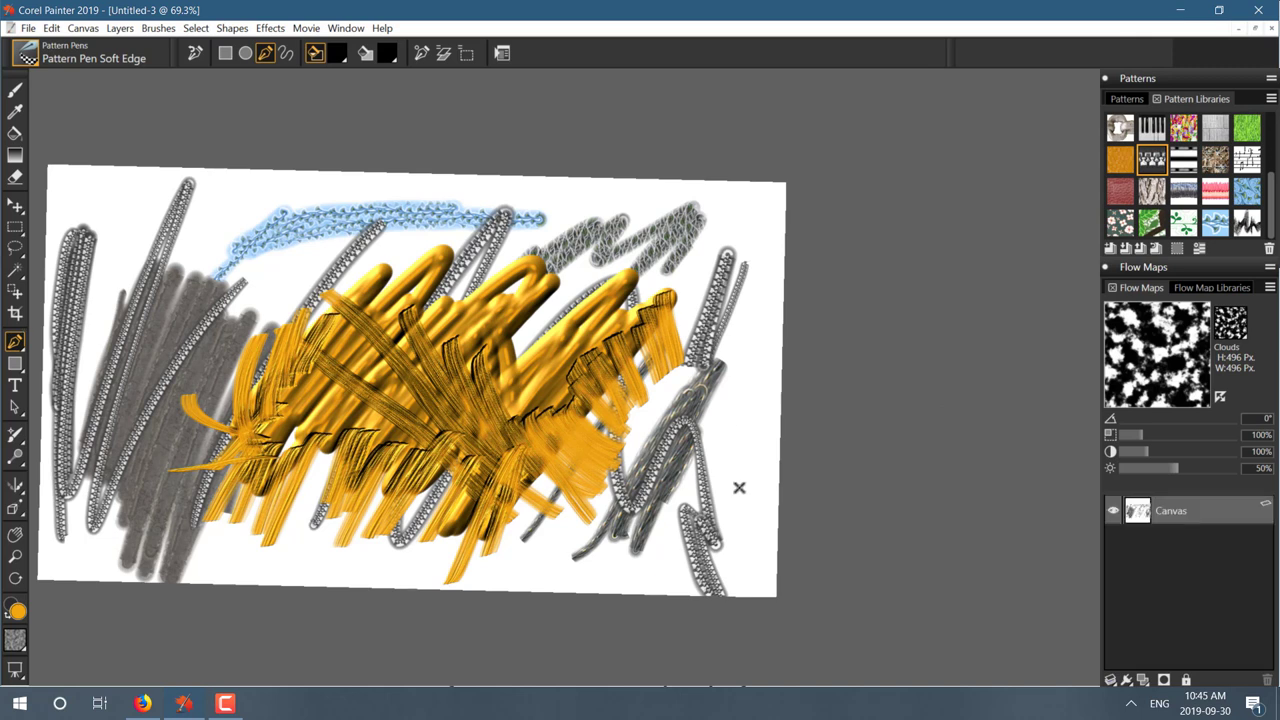
mouse_move(737, 386)
left_mouse_down()
mouse_move(747, 473)
mouse_move(723, 434)
left_mouse_up()
left_click(737, 447)
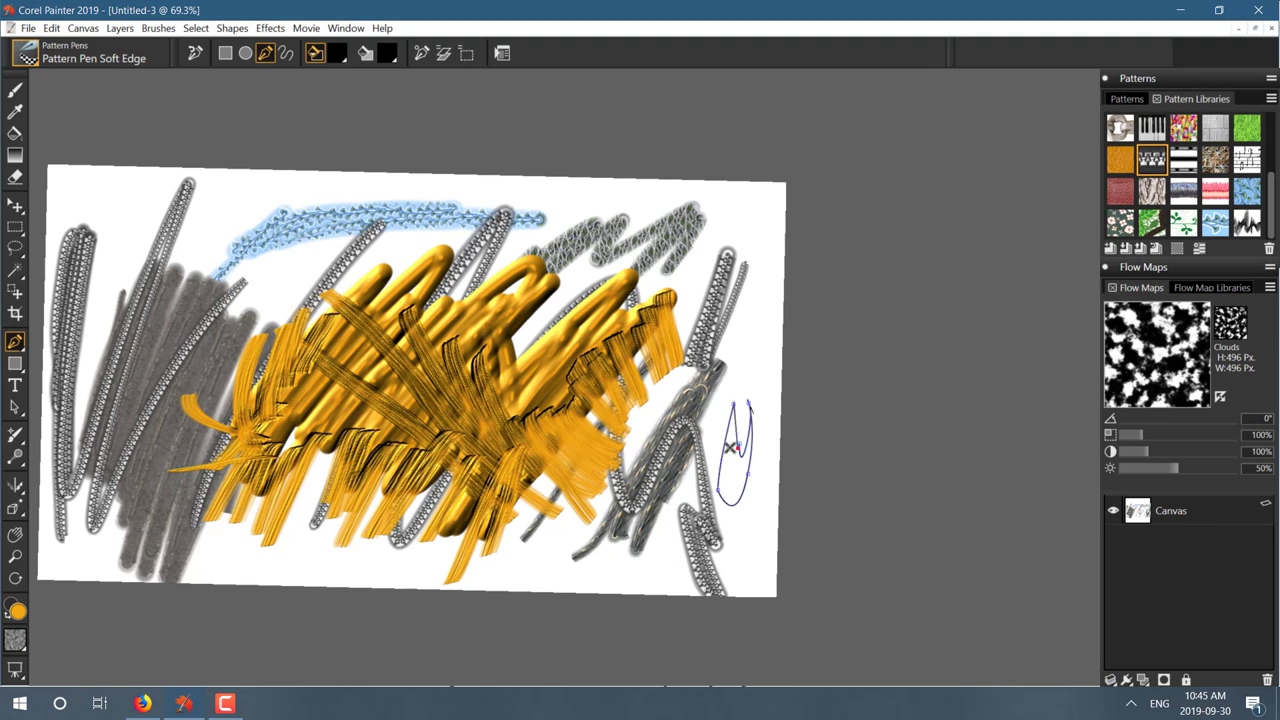
right_click(730, 447)
left_click(626, 477)
left_click(28, 28)
Create a new 1920x1080 Untitled-4 image and load the Simple > Digital Airbrush.
left_click(36, 45)
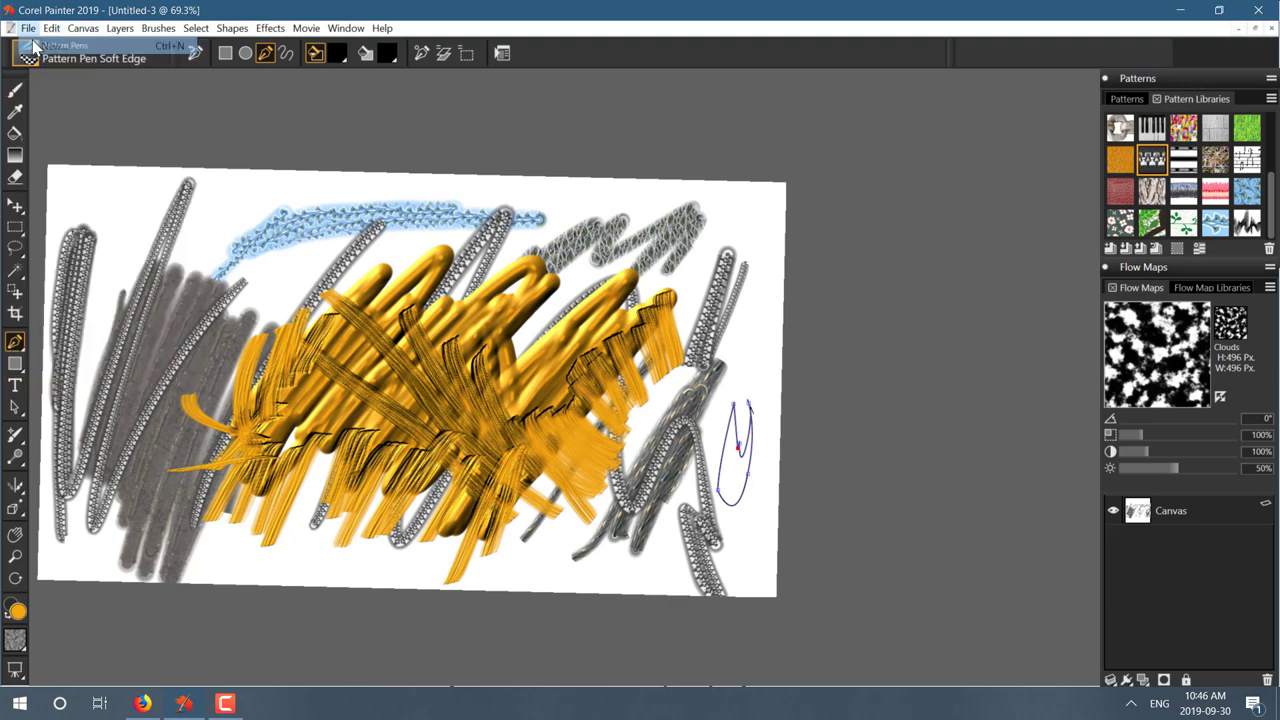
left_click(650, 398)
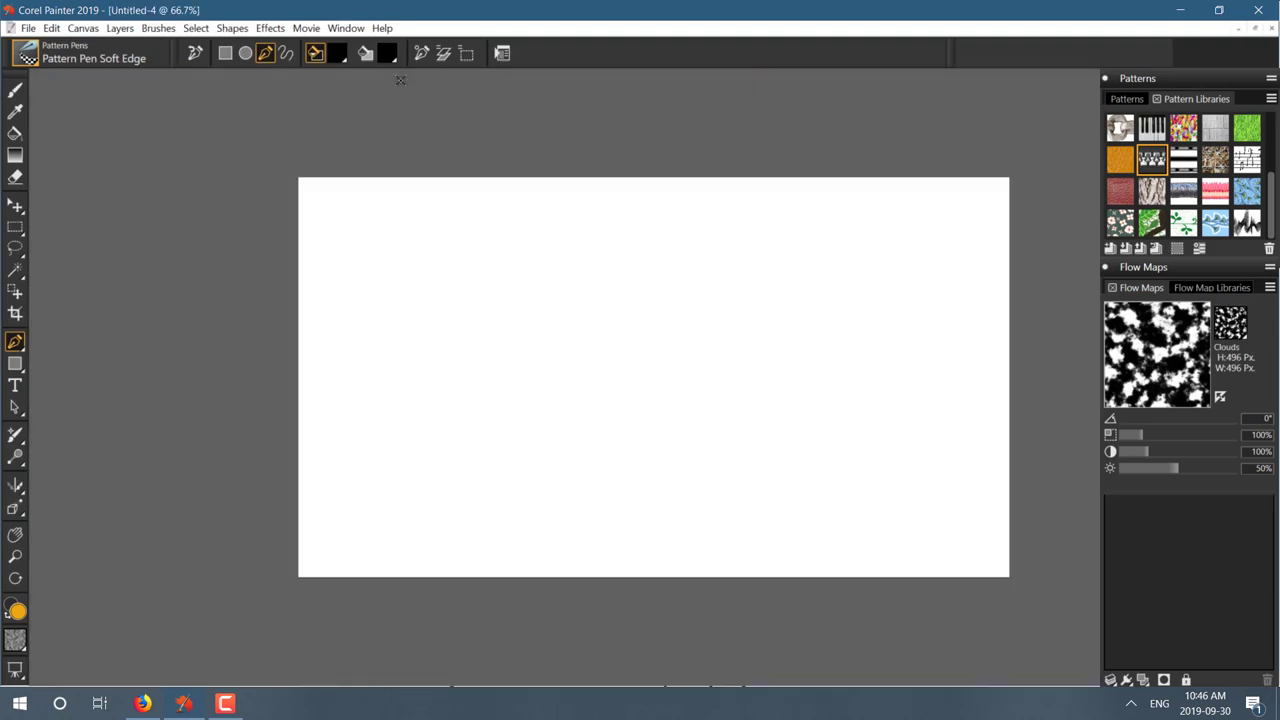
left_click(33, 56)
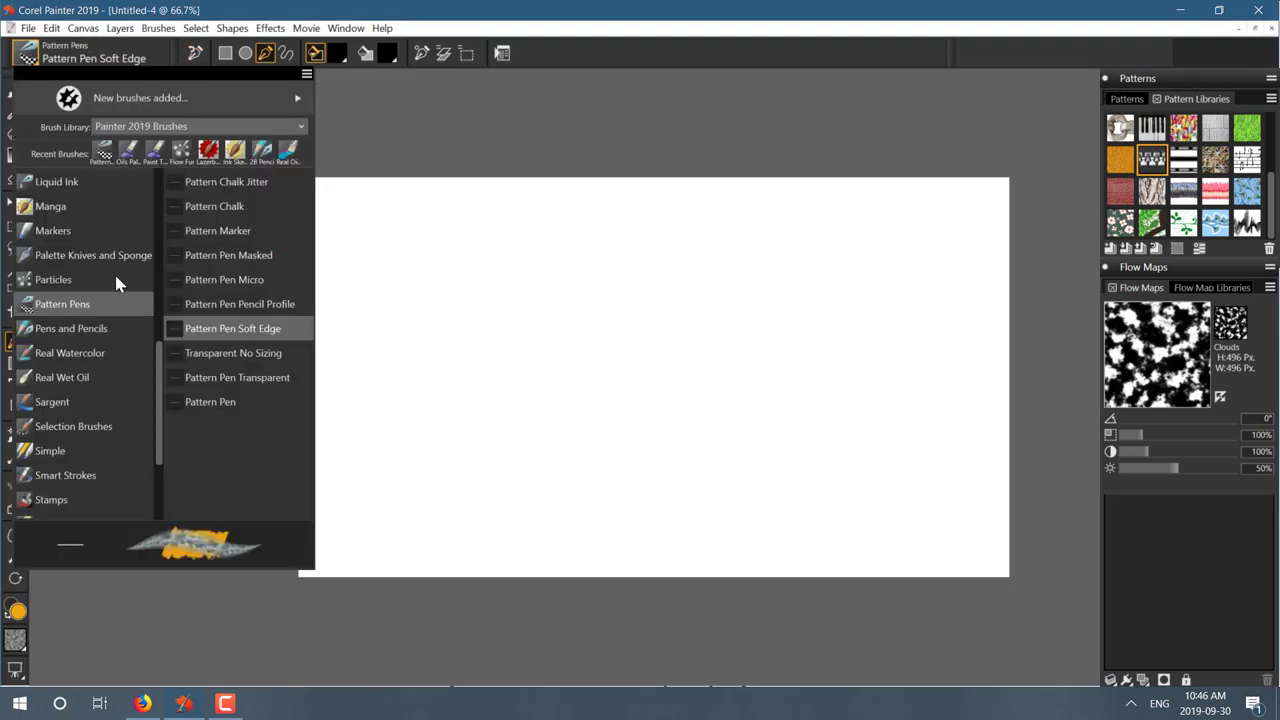
left_click(46, 455)
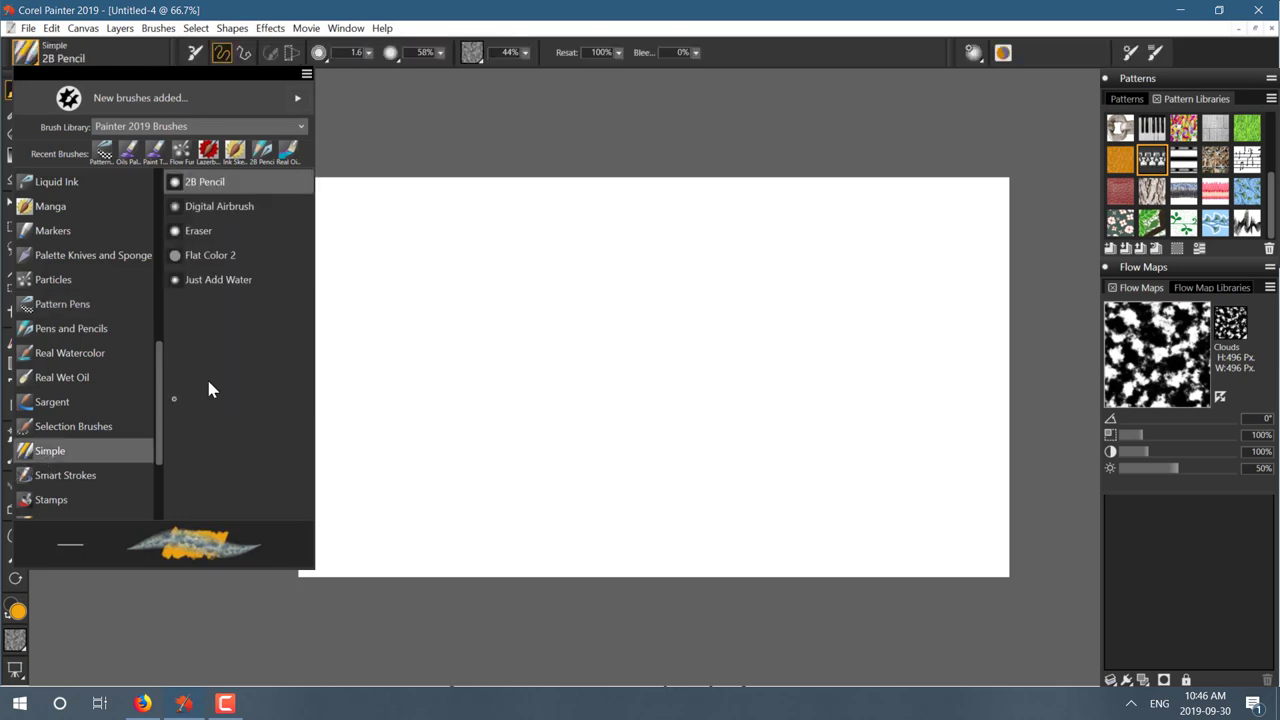
left_click(203, 206)
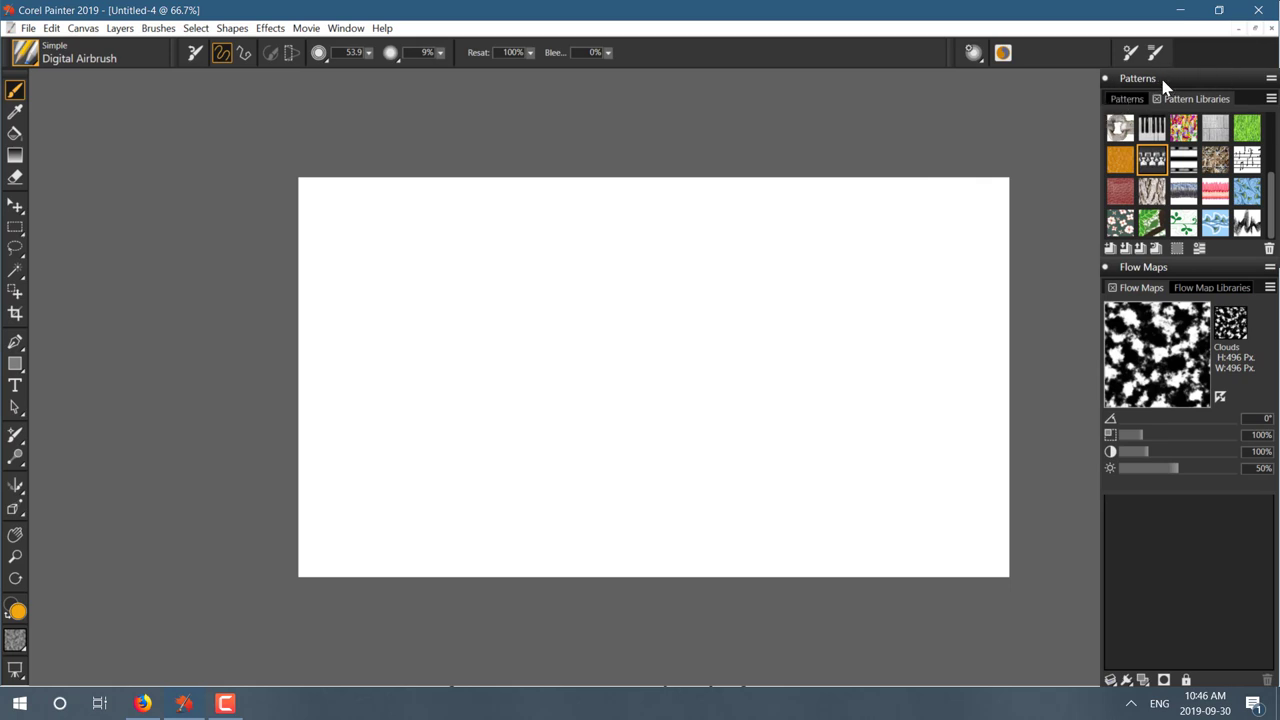
Close the Patterns drawer to restore Color and Layers, then pick red from the colour swatches.
left_click(356, 30)
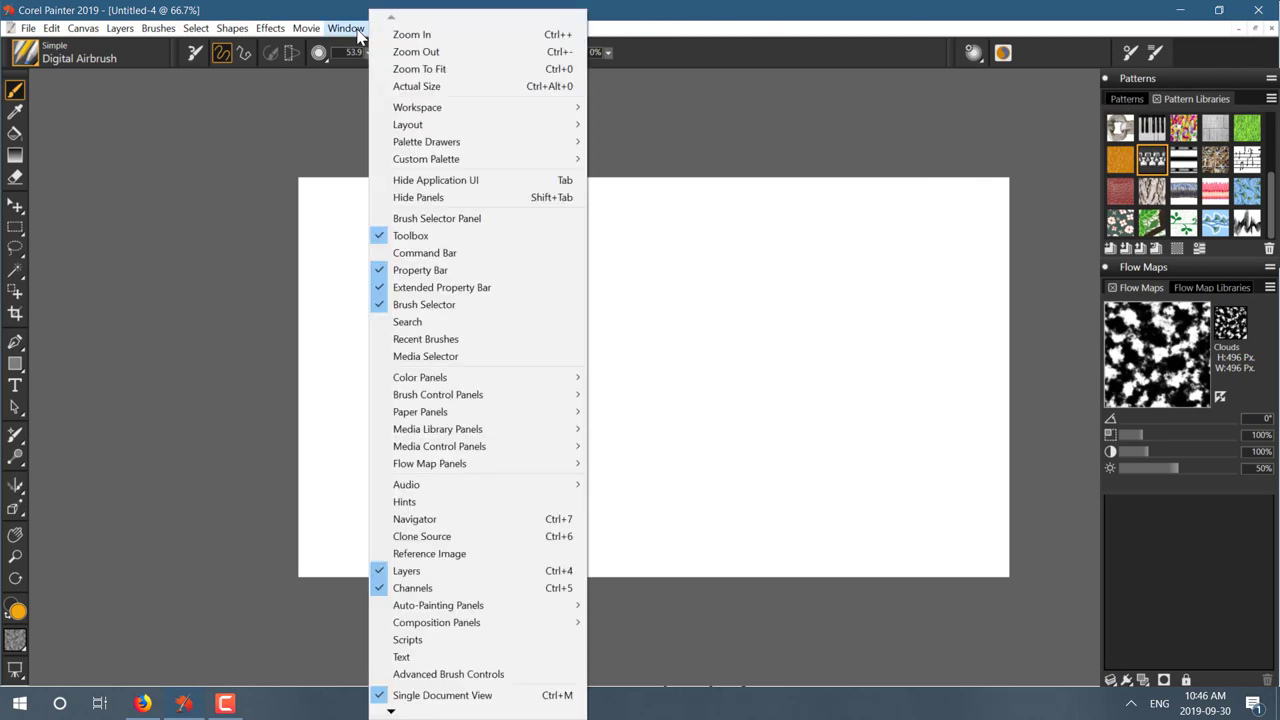
mouse_move(432, 148)
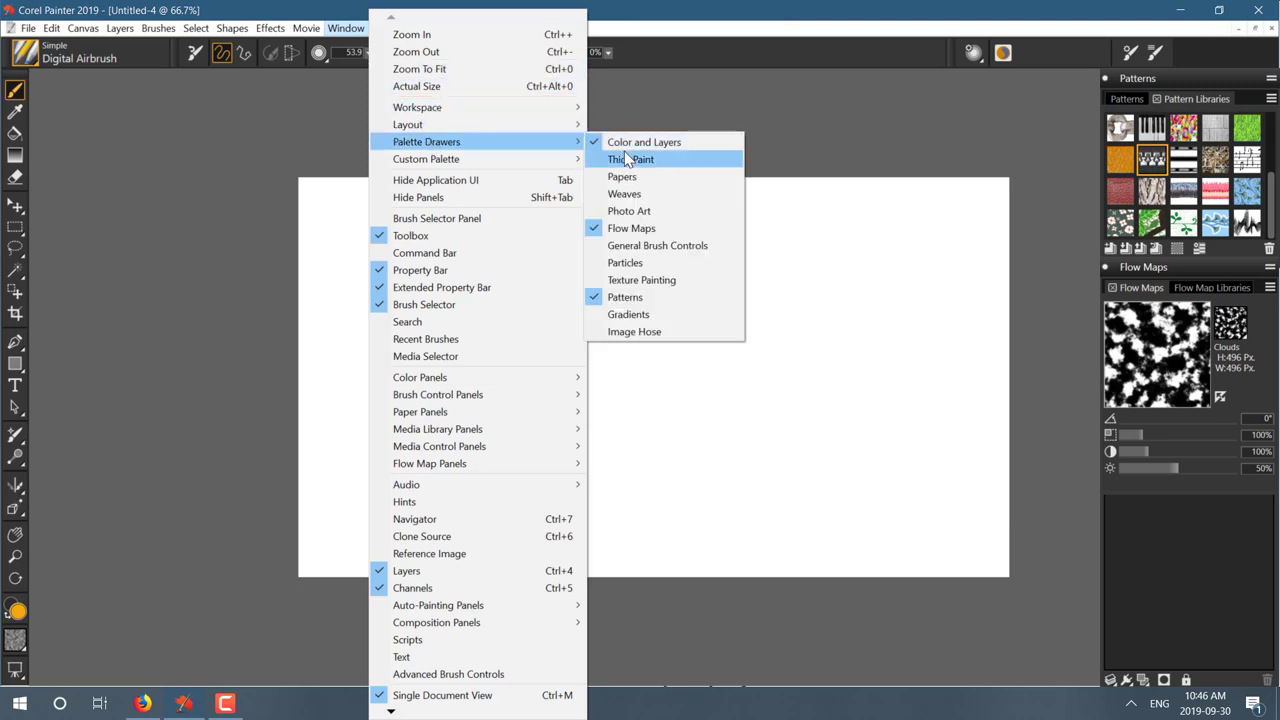
left_click(1271, 99)
left_click(1271, 99)
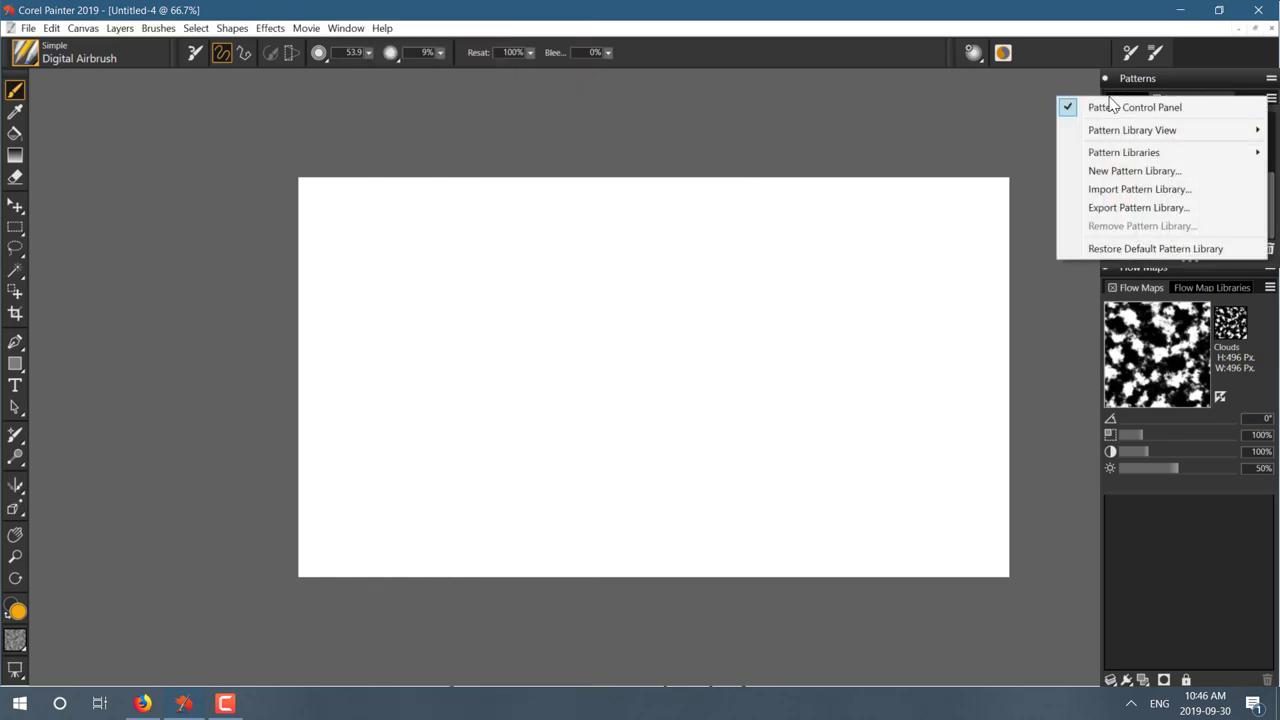
left_click(1063, 110)
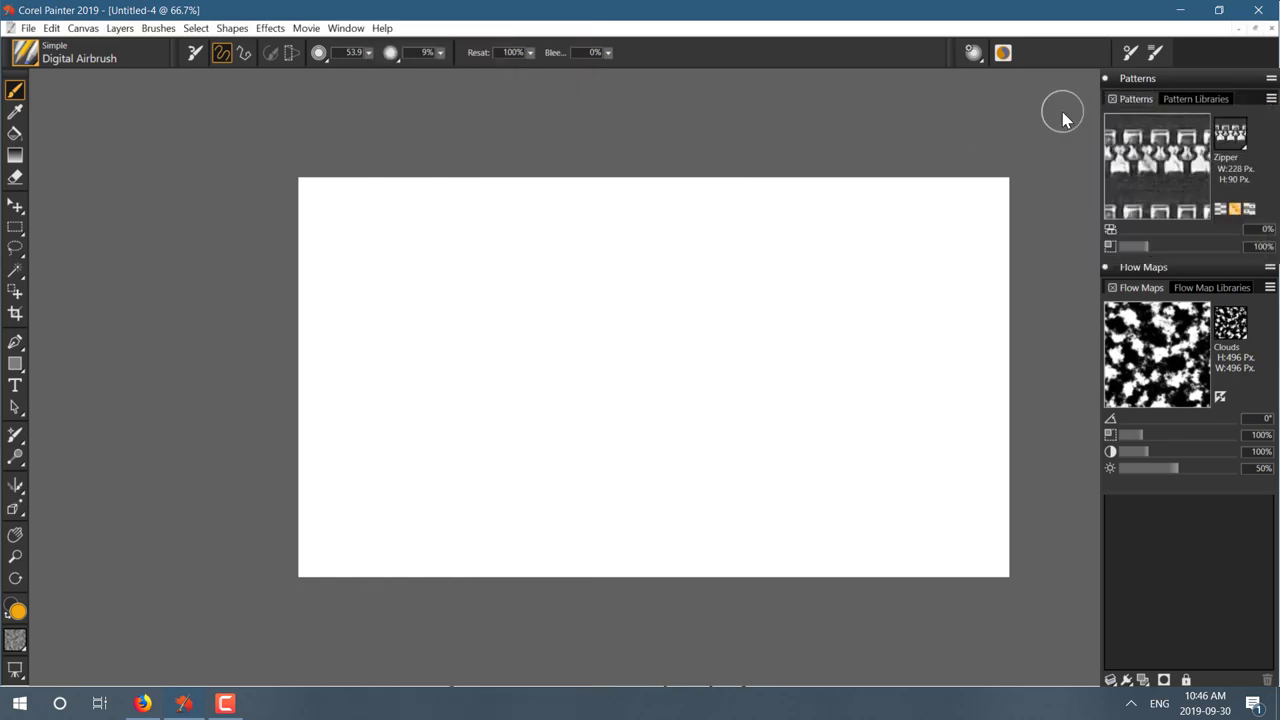
left_click(1107, 79)
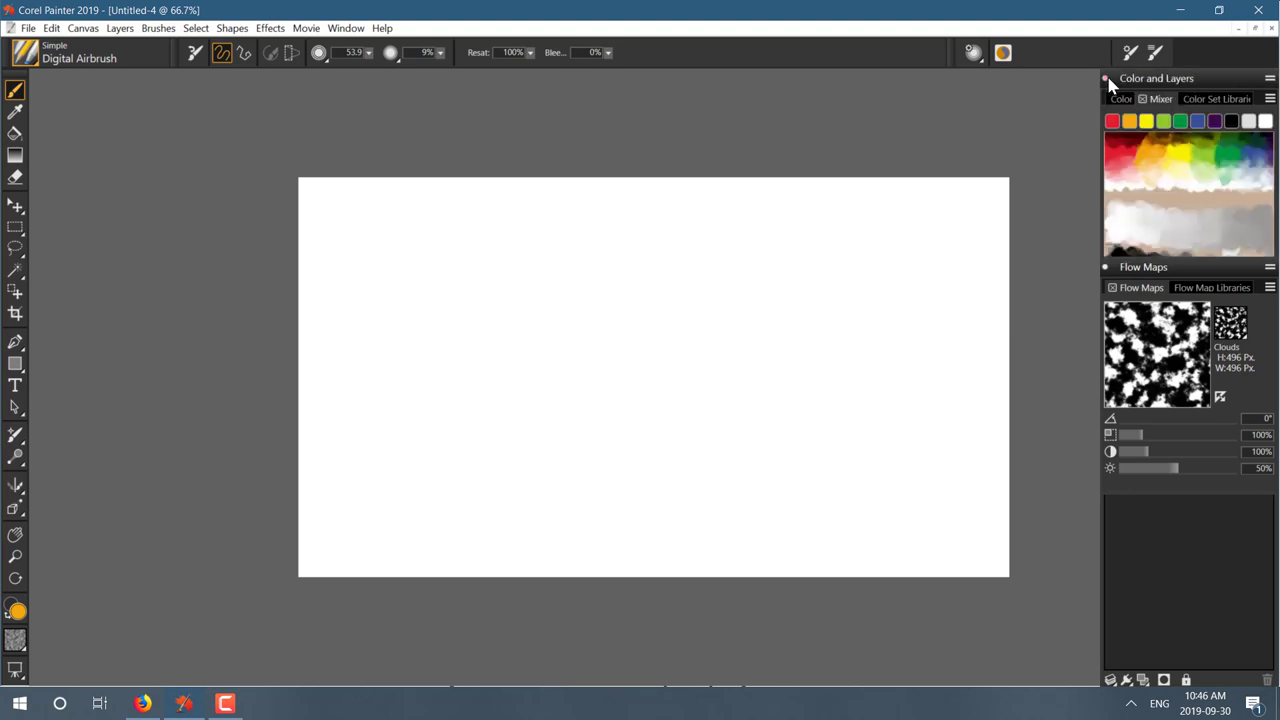
left_click(1123, 142)
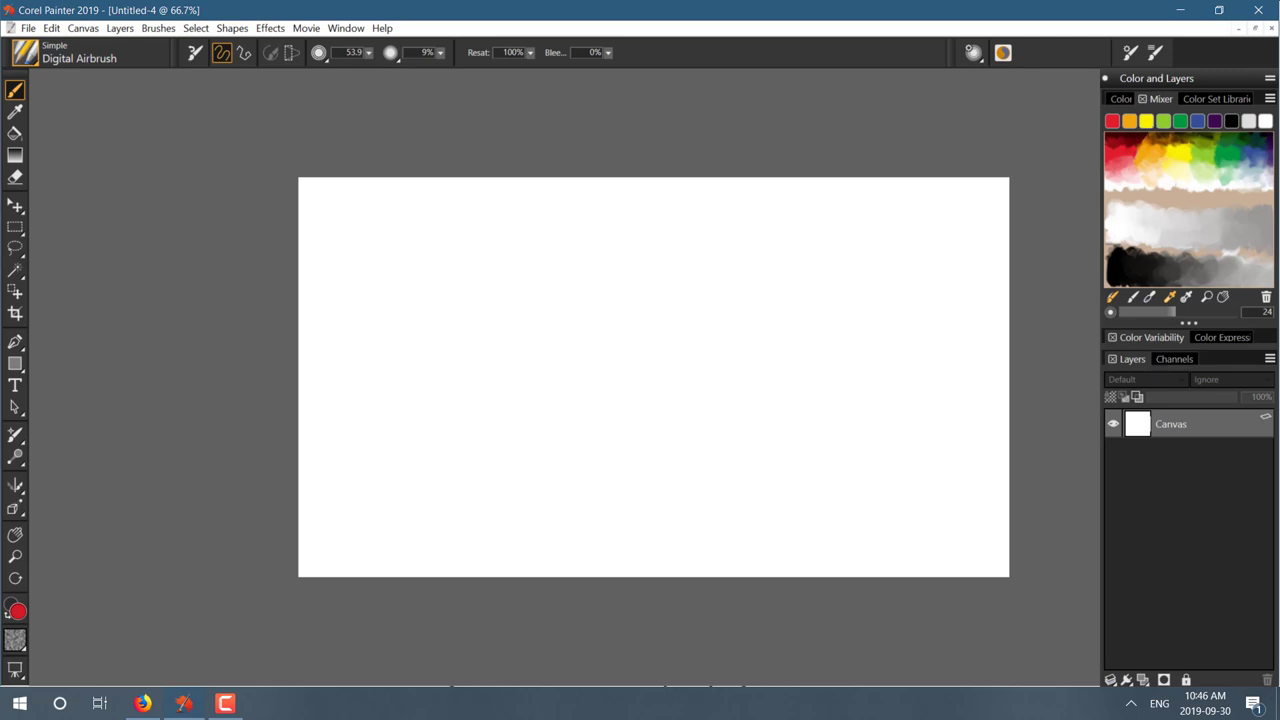
Turn on mirror painting with the axis rotated to about 183°, then airbrush a mirrored red arch.
left_click(15, 485)
left_click_drag(652, 263, 656, 472)
key("b")
mouse_move(650, 266)
left_mouse_down()
mouse_move(544, 393)
mouse_move(592, 496)
mouse_move(636, 535)
mouse_move(619, 555)
mouse_move(519, 482)
mouse_move(484, 353)
mouse_move(562, 256)
mouse_move(631, 229)
mouse_move(614, 312)
mouse_move(616, 419)
mouse_move(639, 513)
mouse_move(631, 393)
mouse_move(609, 494)
mouse_move(560, 449)
mouse_move(549, 392)
mouse_move(630, 326)
mouse_move(652, 271)
mouse_move(674, 274)
mouse_move(612, 256)
mouse_move(460, 343)
mouse_move(611, 253)
mouse_move(505, 247)
mouse_move(560, 400)
mouse_move(537, 411)
mouse_move(582, 487)
left_mouse_up()
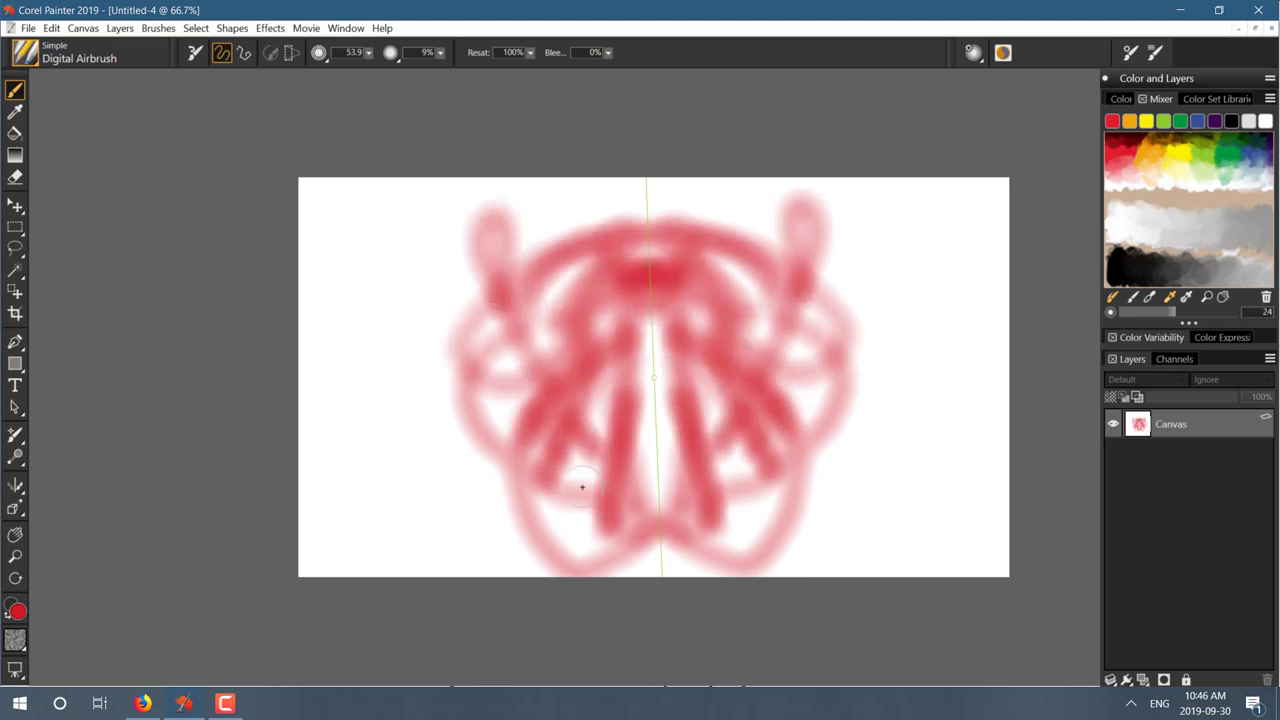
Turn on perspective guides, then airbrush a mirrored vertical stroke, dabs and a diagonal stroke on the left.
left_click(15, 507)
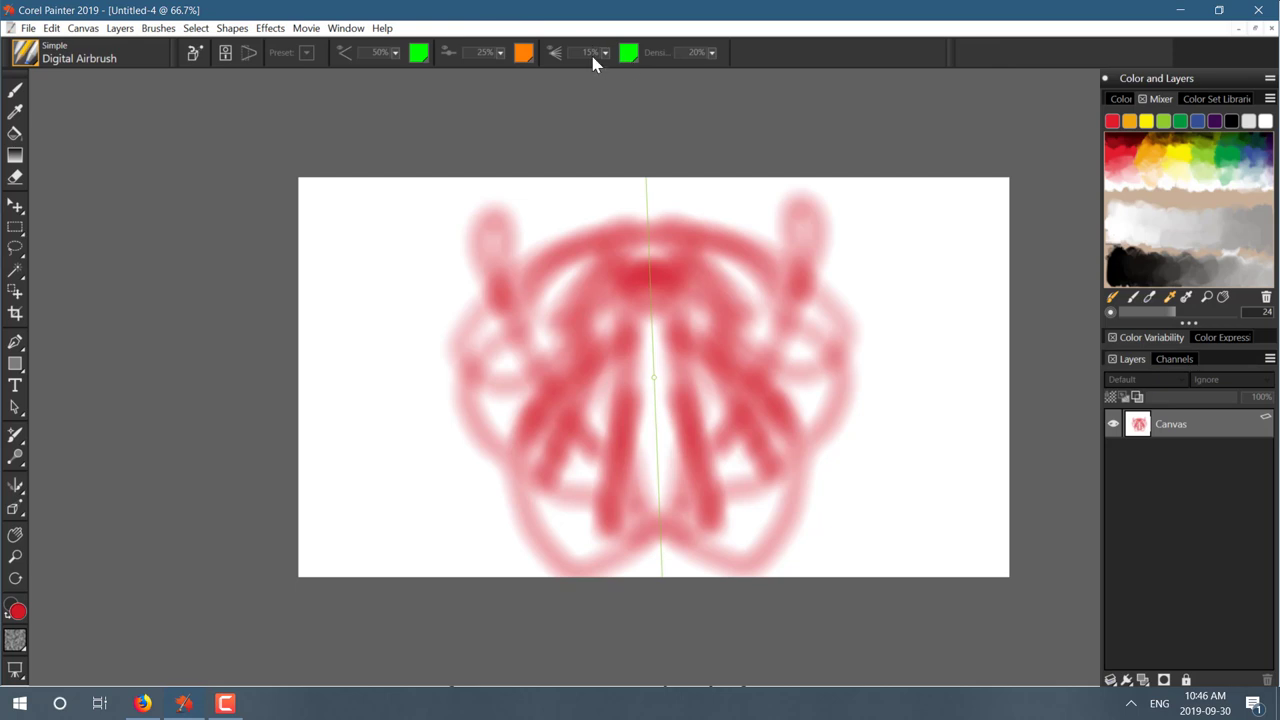
left_click(226, 54)
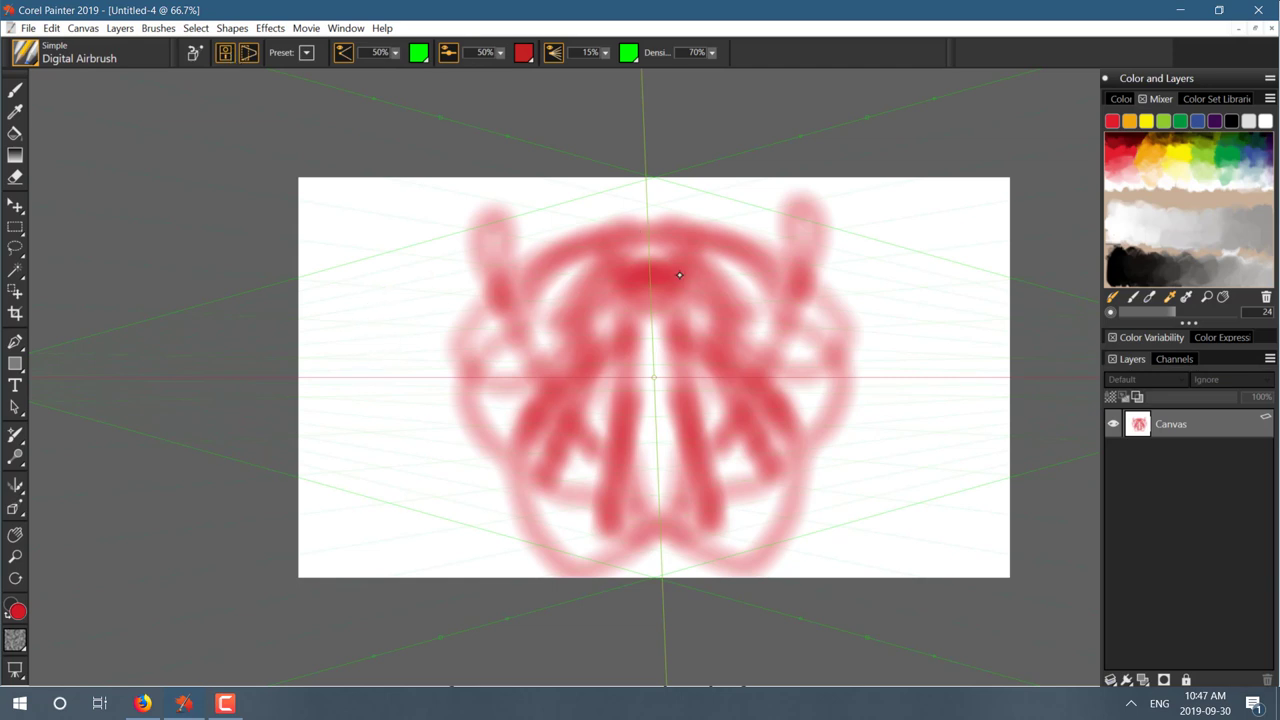
left_click(15, 90)
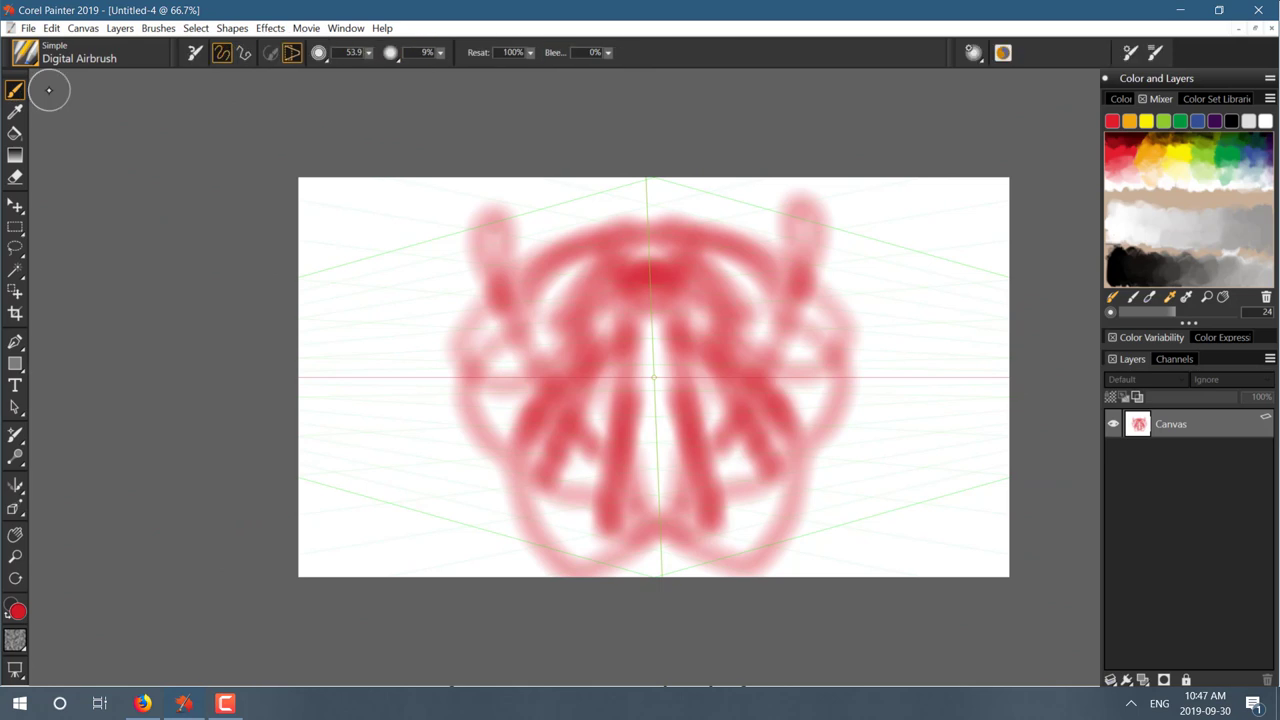
left_click_drag(362, 300, 362, 214)
left_click(348, 328)
left_click(320, 408)
left_click_drag(380, 448, 552, 490)
Paint mirrored diagonal bands, a horizontal band, roof-shaped bands and a right vertical band, then hide the divine proportion guide.
left_click(370, 505)
left_click_drag(477, 540, 590, 572)
mouse_move(340, 470)
left_mouse_down()
mouse_move(400, 522)
mouse_move(296, 480)
mouse_move(515, 582)
mouse_move(623, 601)
mouse_move(718, 540)
mouse_move(600, 563)
mouse_move(691, 591)
mouse_move(648, 574)
left_mouse_up()
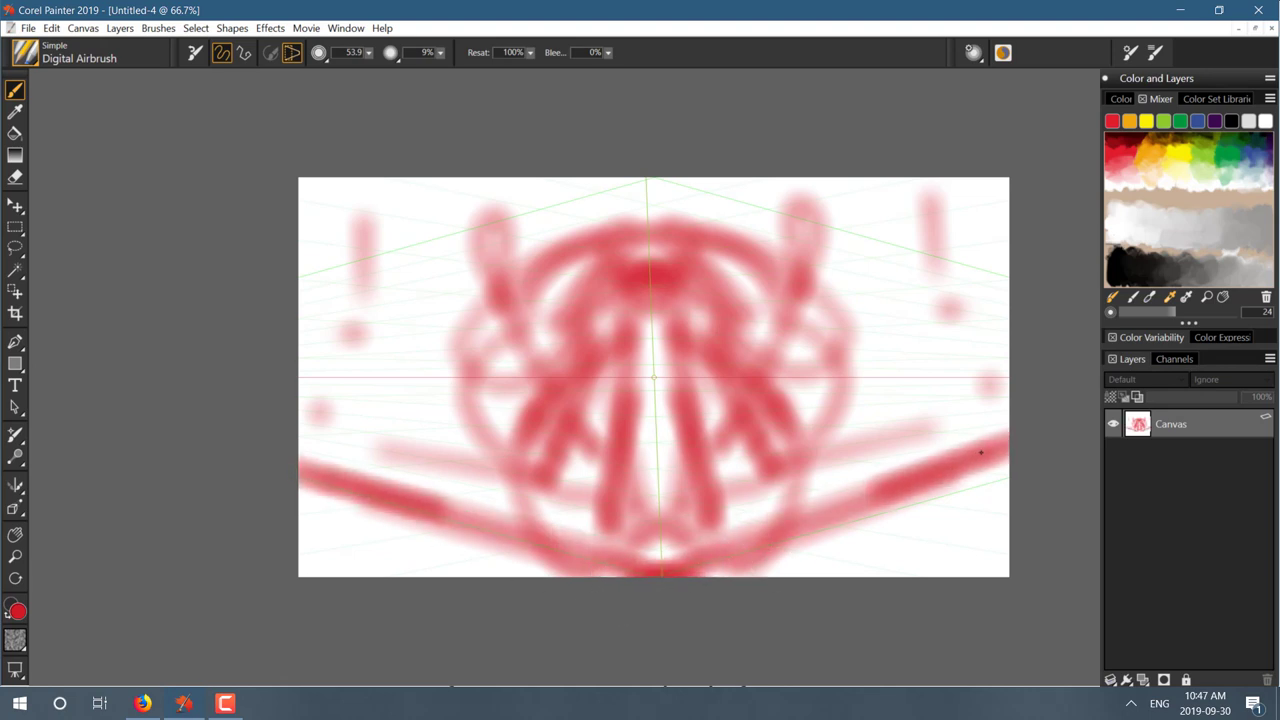
mouse_move(994, 368)
left_mouse_down()
mouse_move(646, 375)
mouse_move(1004, 378)
left_mouse_up()
mouse_move(1004, 280)
left_mouse_down()
mouse_move(777, 200)
mouse_move(766, 209)
mouse_move(1008, 285)
left_mouse_up()
left_click_drag(1025, 340, 911, 337)
mouse_move(900, 268)
left_mouse_down()
mouse_move(902, 455)
mouse_move(885, 505)
left_mouse_up()
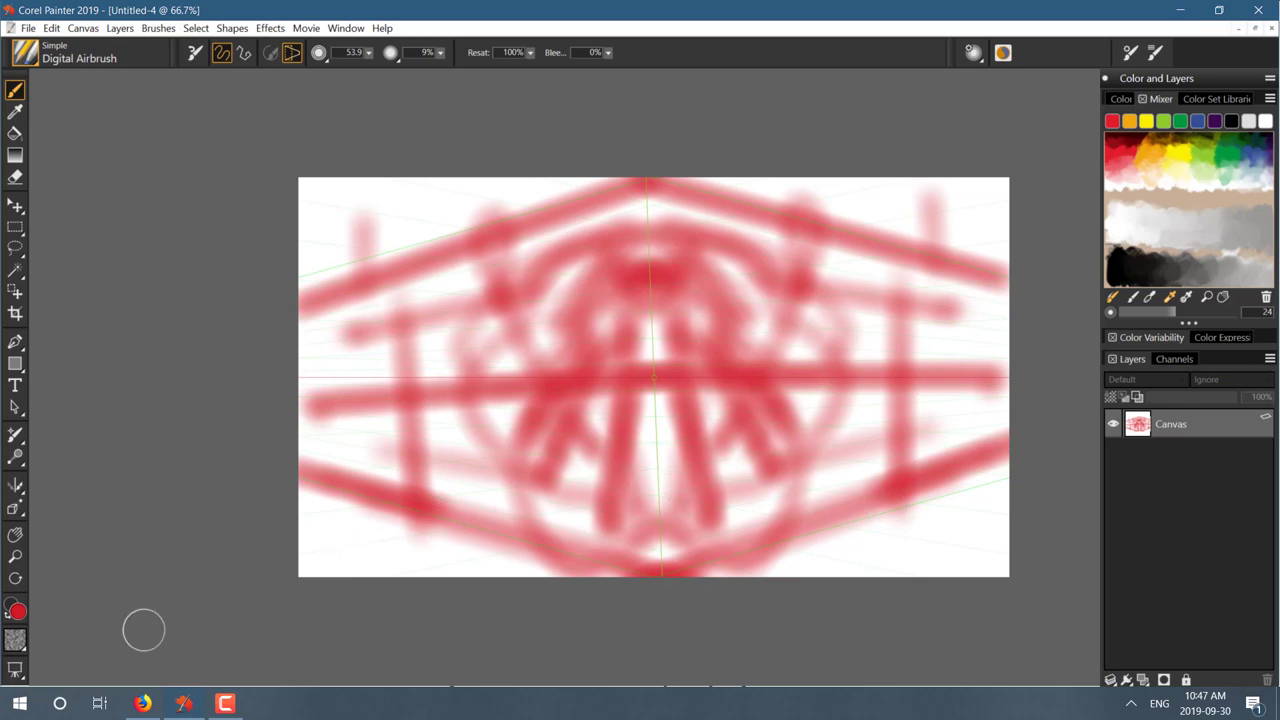
left_click_drag(13, 513, 68, 515)
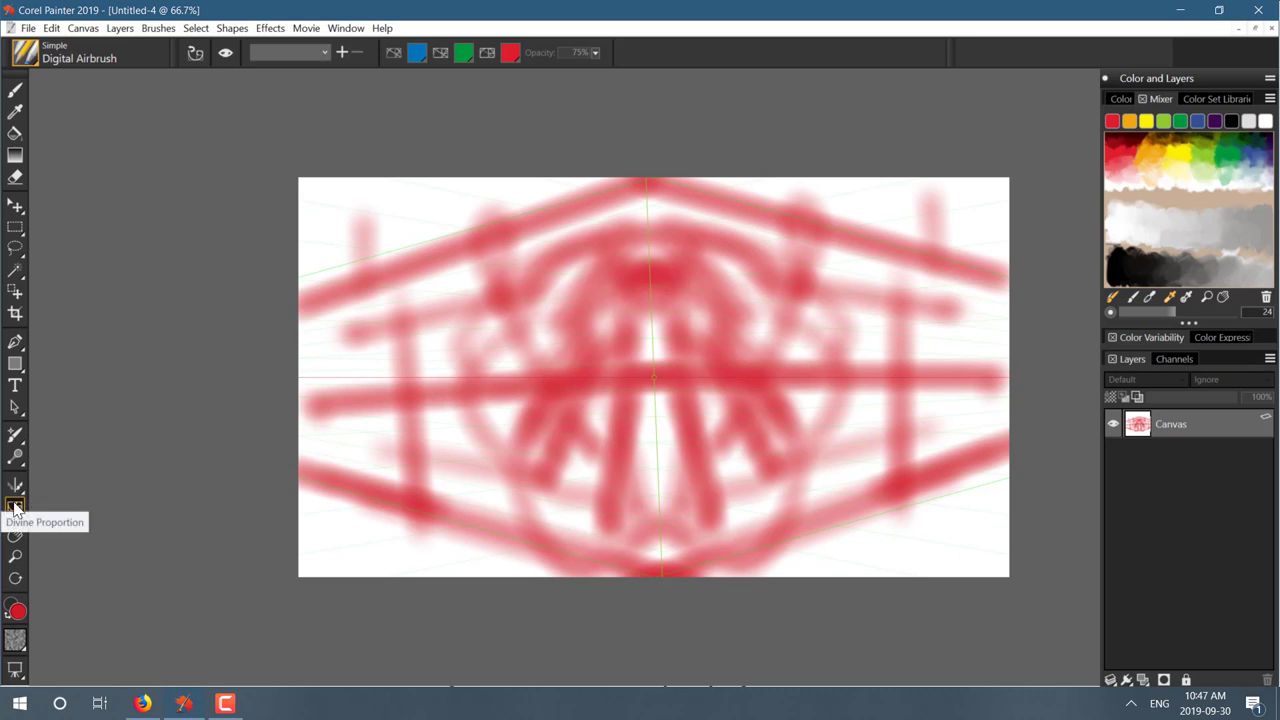
left_click(195, 58)
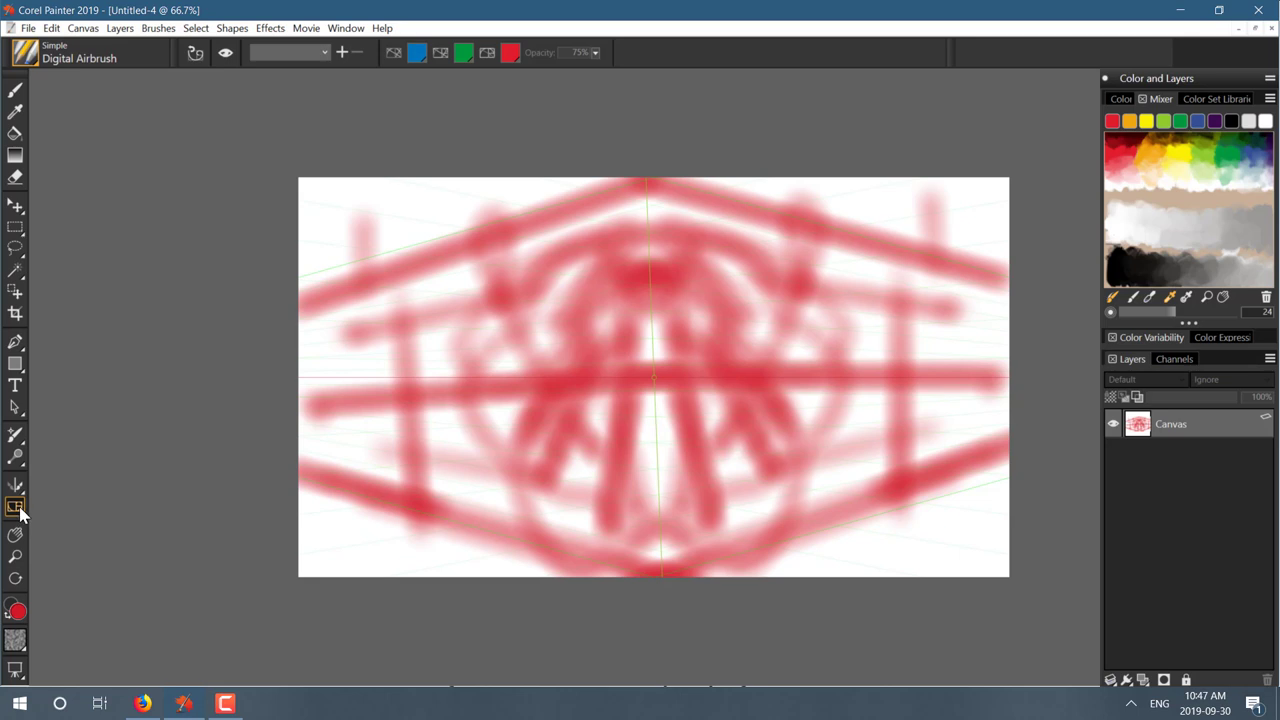
Add a Glass Distortion dynamic layer using Paper with Softness 15.0, Amount 0.92 and Variance 2.00.
left_click(115, 32)
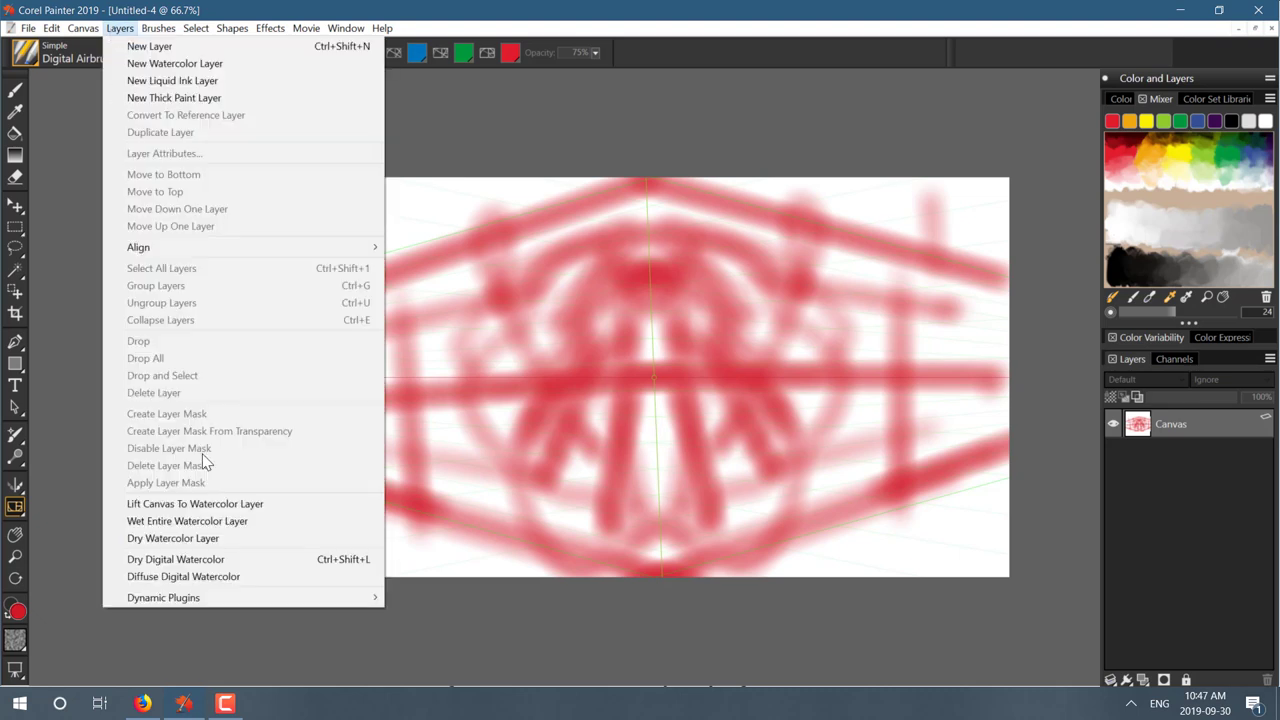
mouse_move(171, 597)
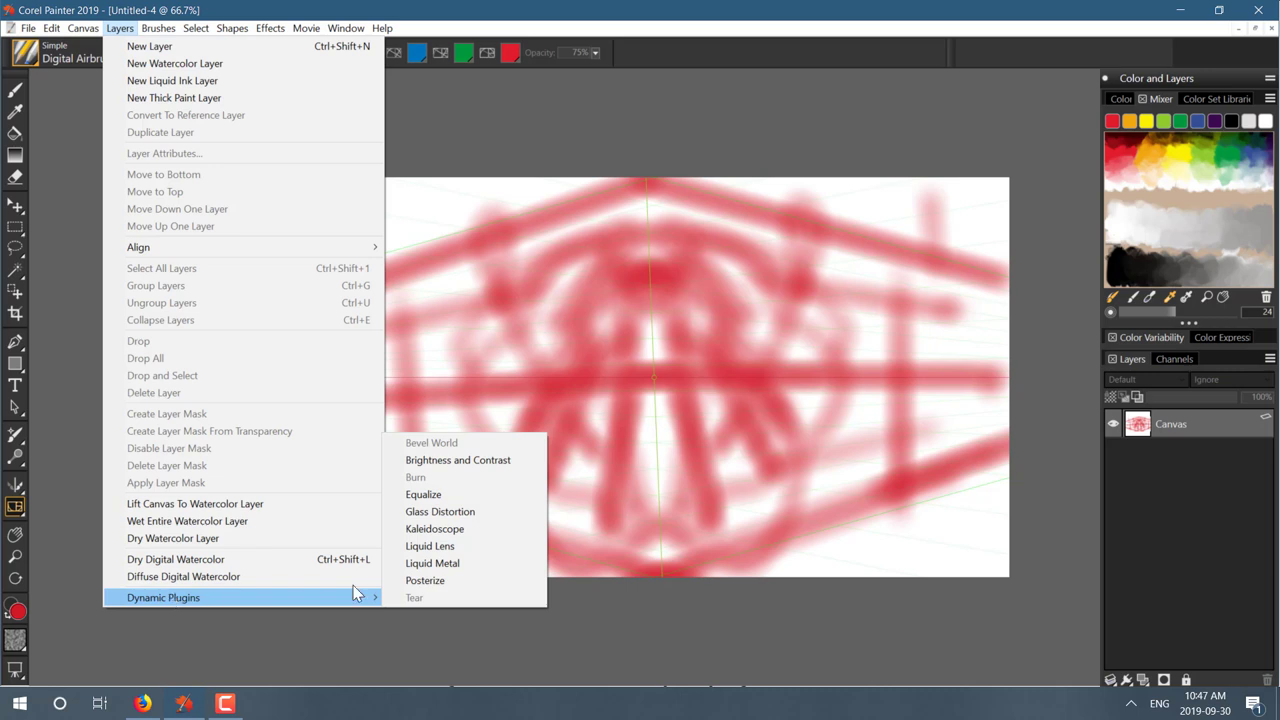
left_click(437, 513)
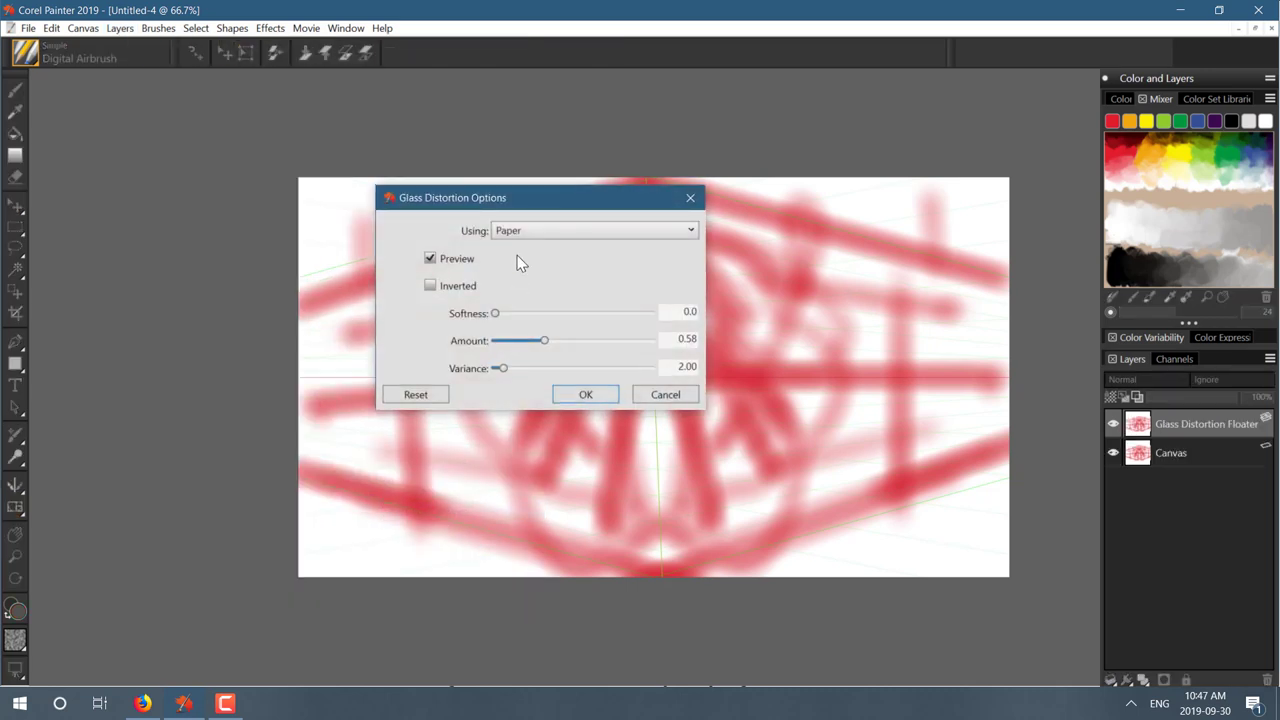
left_click_drag(511, 200, 207, 195)
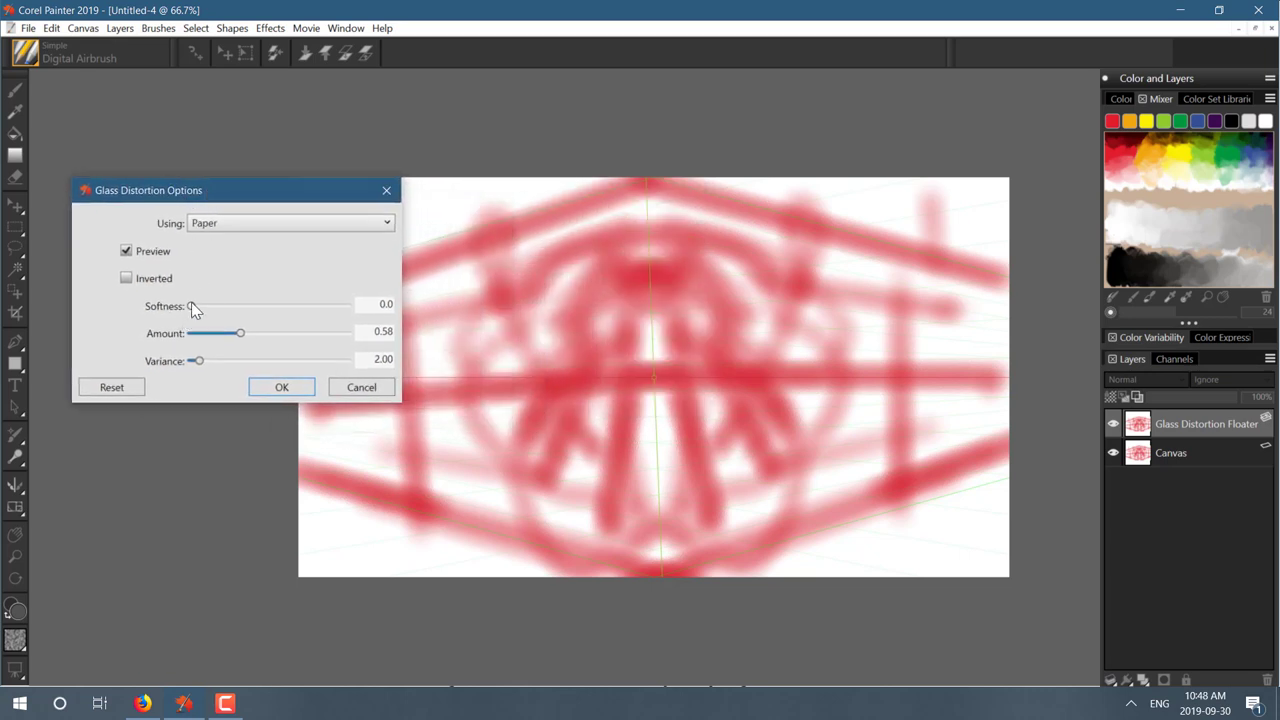
left_click_drag(191, 305, 257, 336)
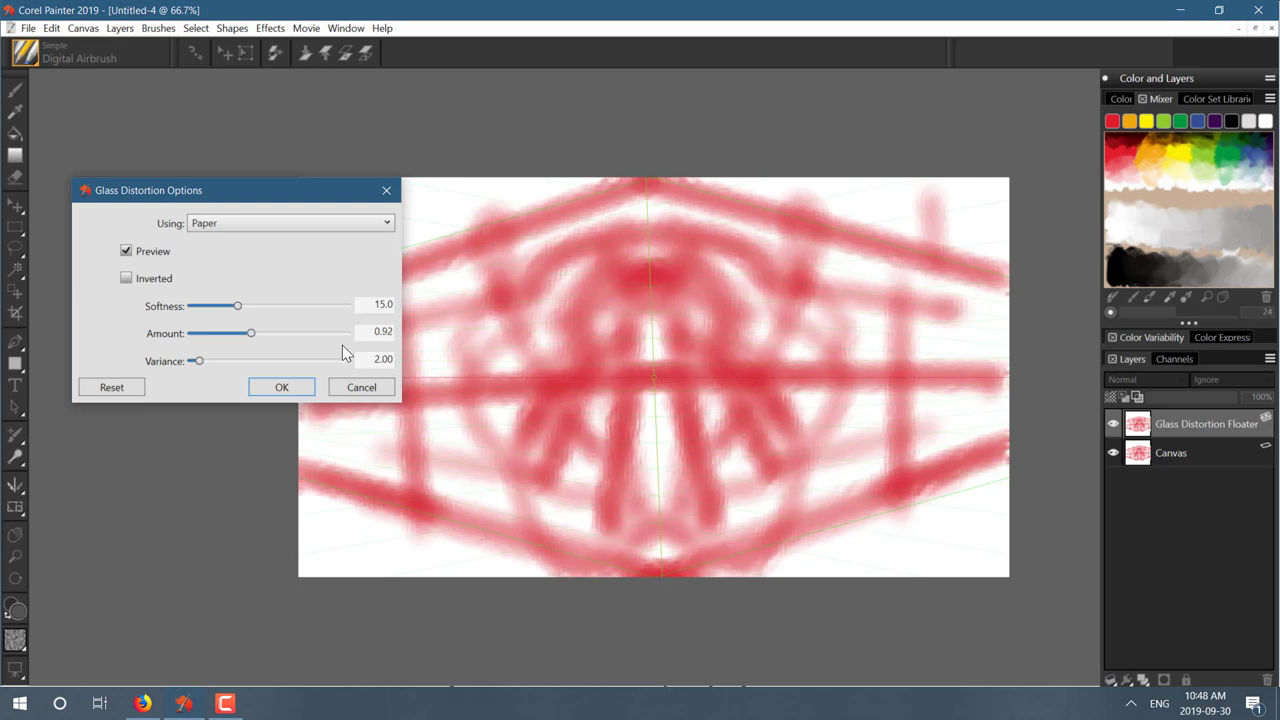
left_click(303, 388)
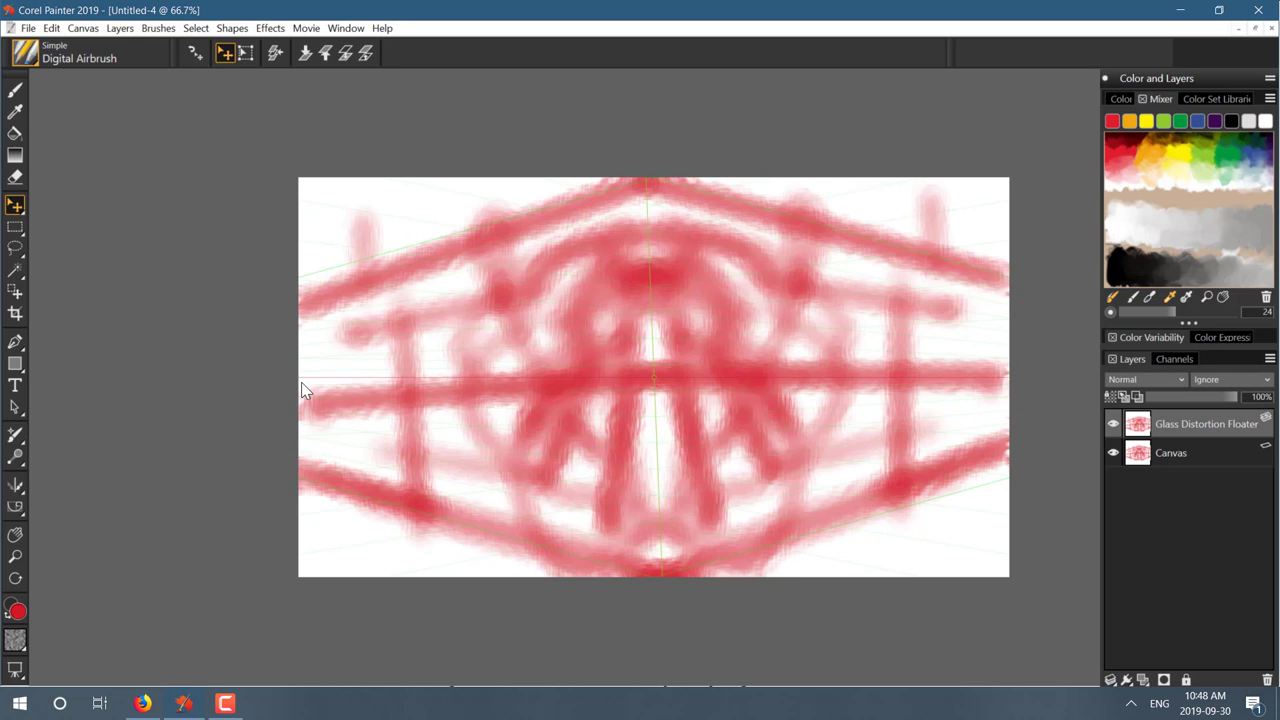
Start Effects > Surface Control > Apply Lighting and commit the Glass Distortion layer to the image.
left_click(270, 30)
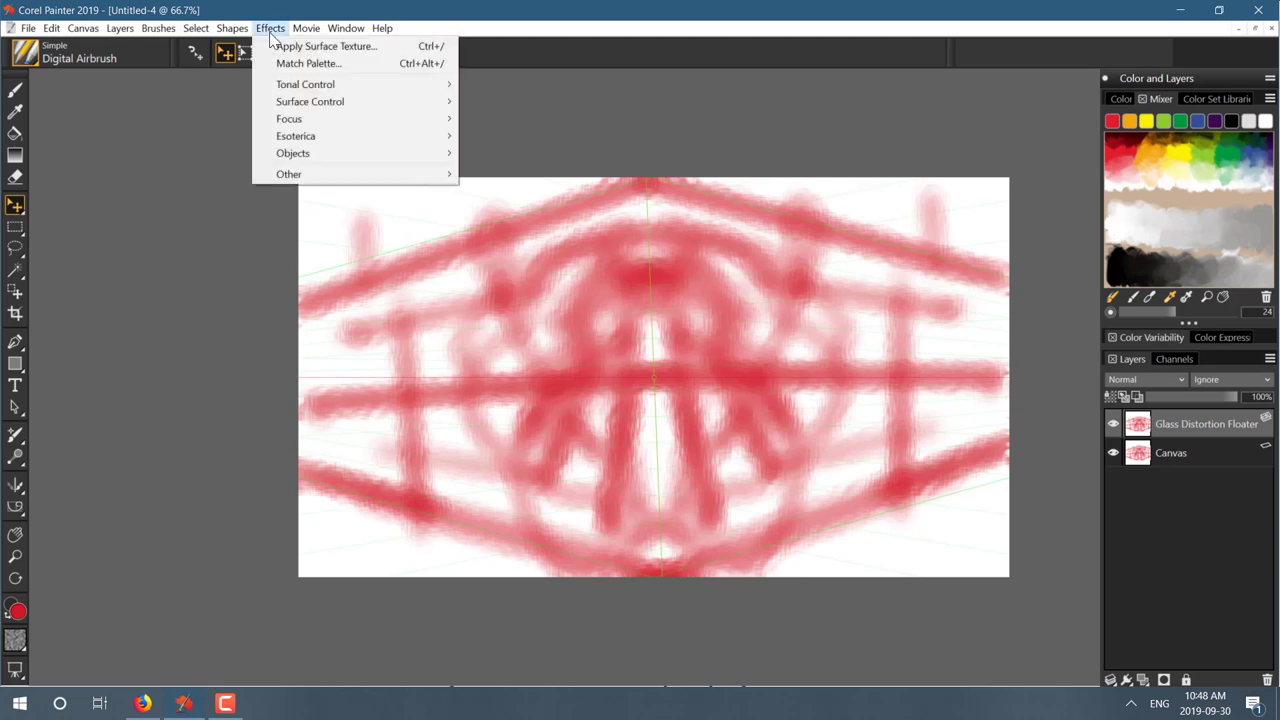
mouse_move(304, 90)
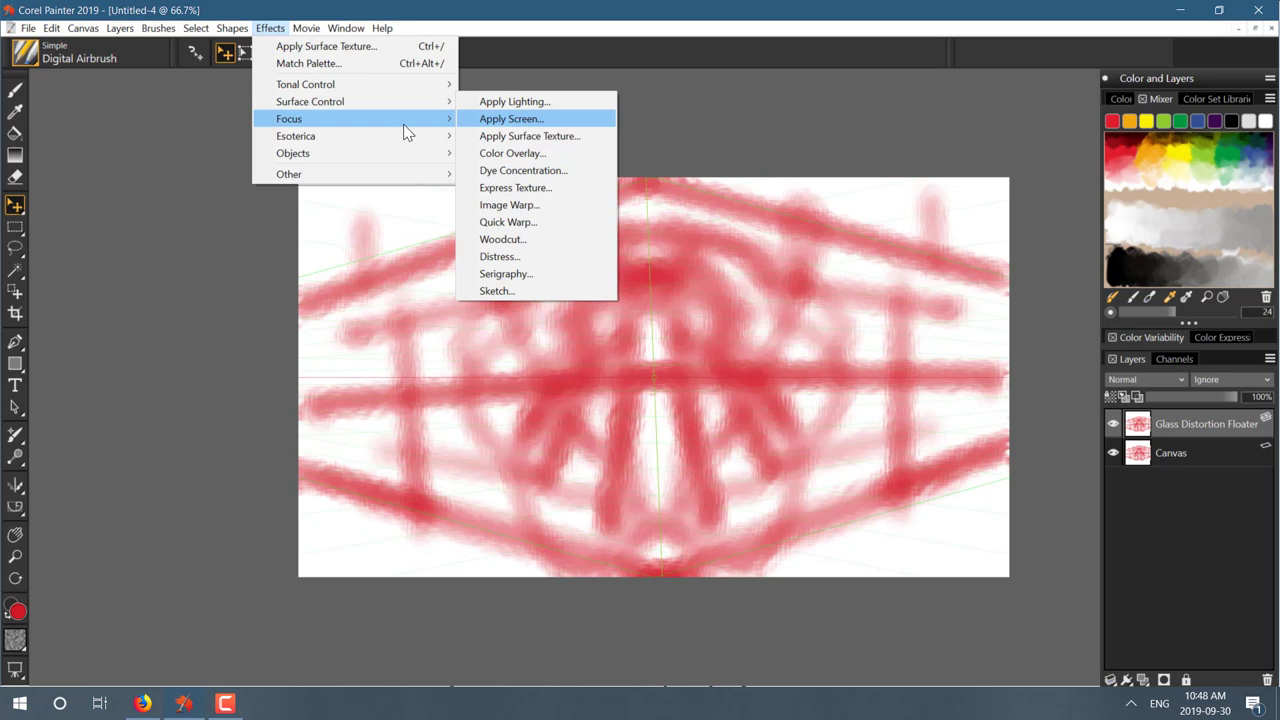
mouse_move(407, 133)
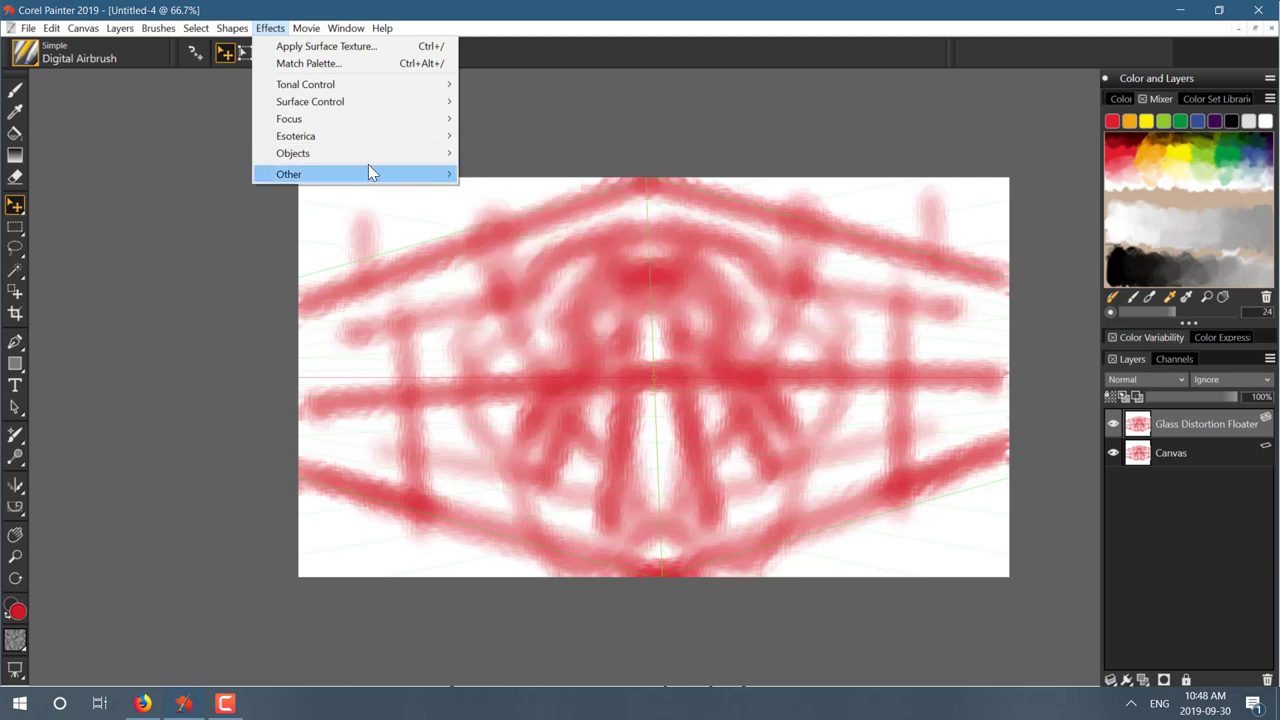
mouse_move(391, 101)
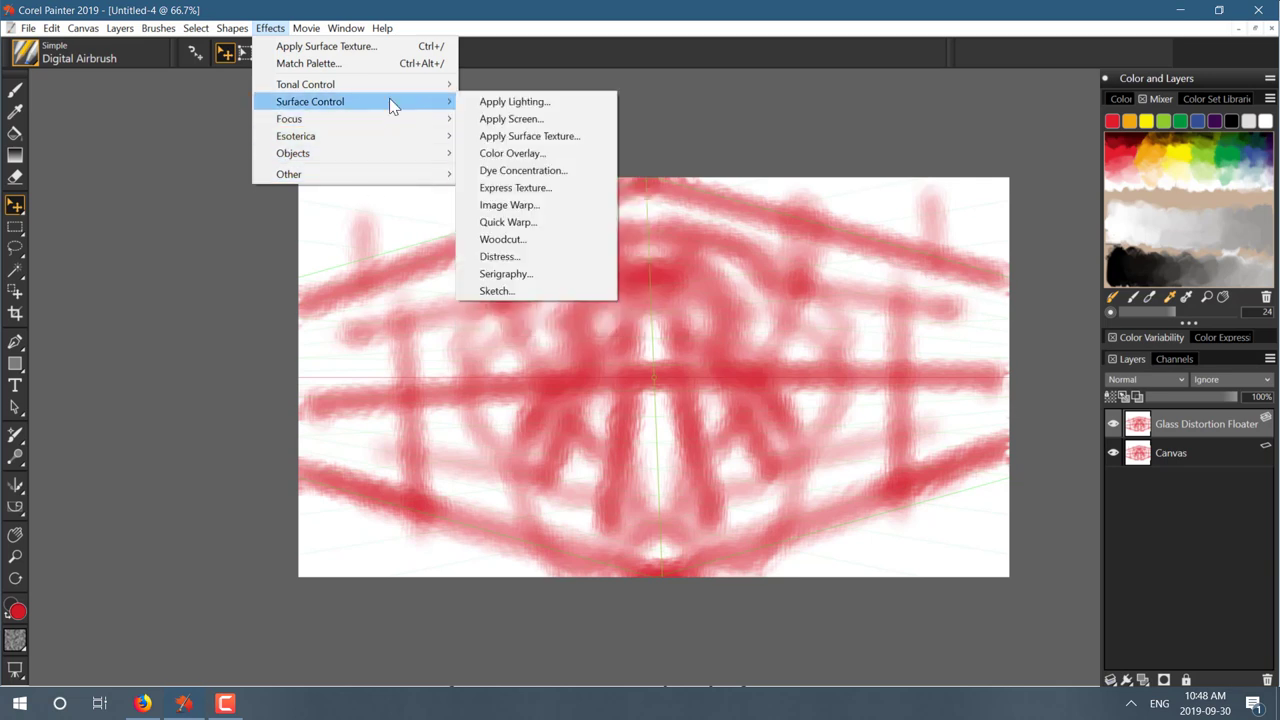
left_click(525, 106)
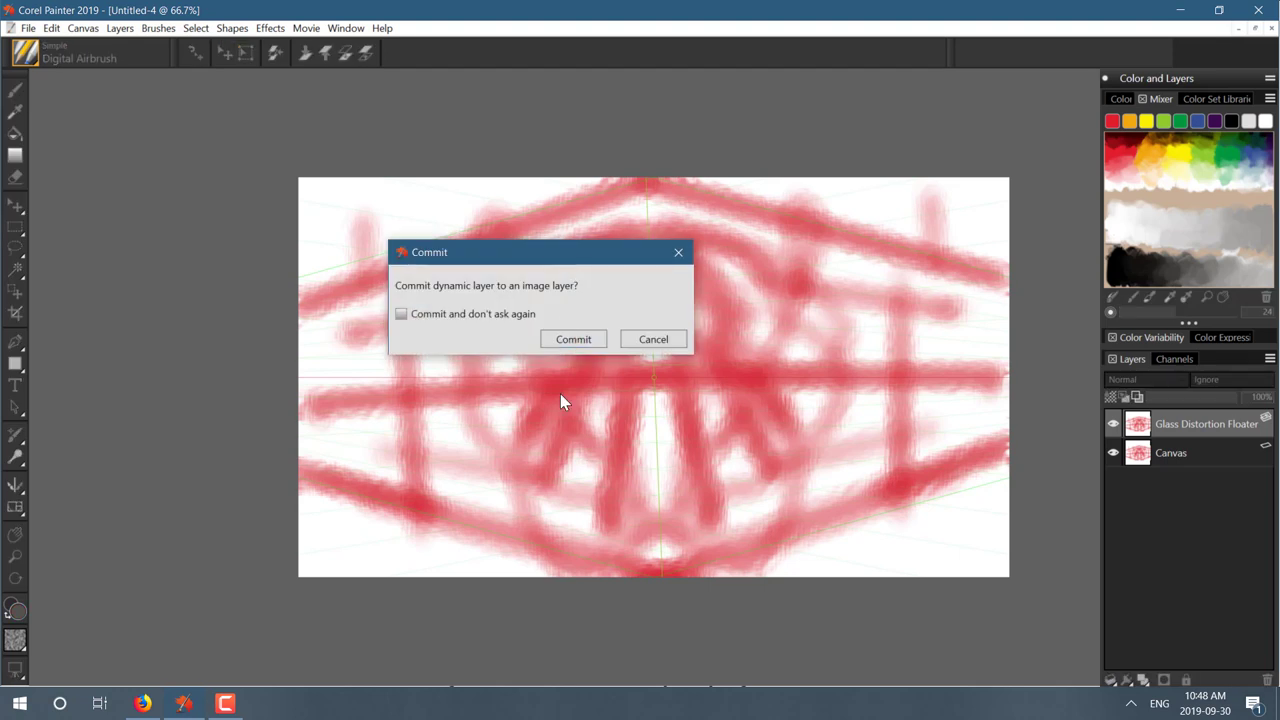
left_click(573, 339)
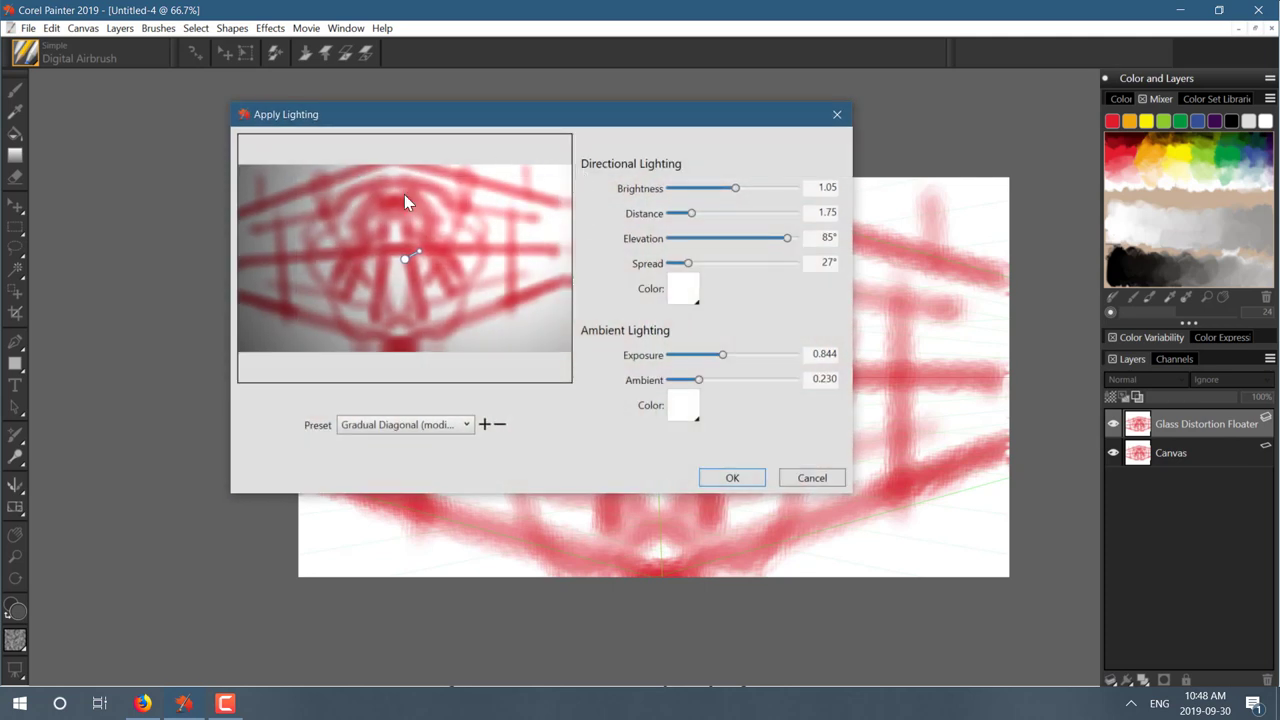
Move the light up and right, set Brightness 1.32 and Distance 1.19, and apply the lighting.
left_click_drag(403, 258, 491, 280)
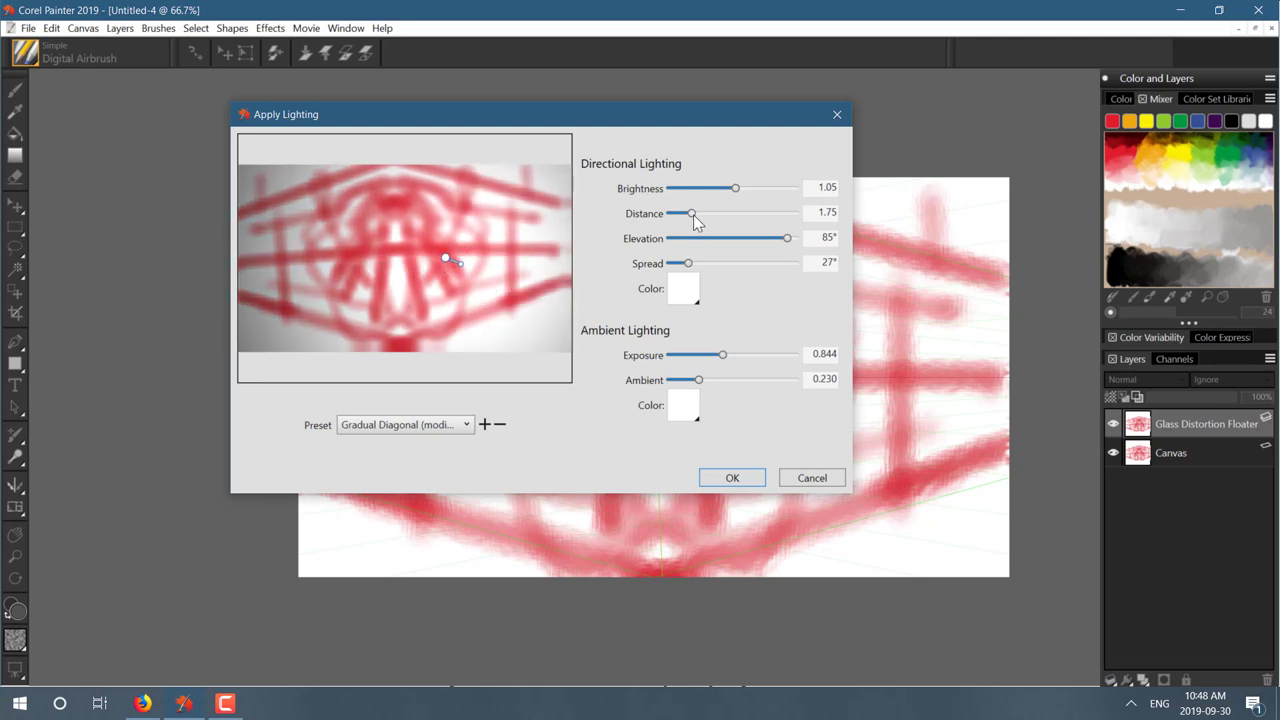
mouse_move(693, 214)
left_mouse_down()
mouse_move(736, 214)
mouse_move(726, 187)
mouse_move(697, 187)
mouse_move(752, 188)
mouse_move(684, 213)
left_mouse_up()
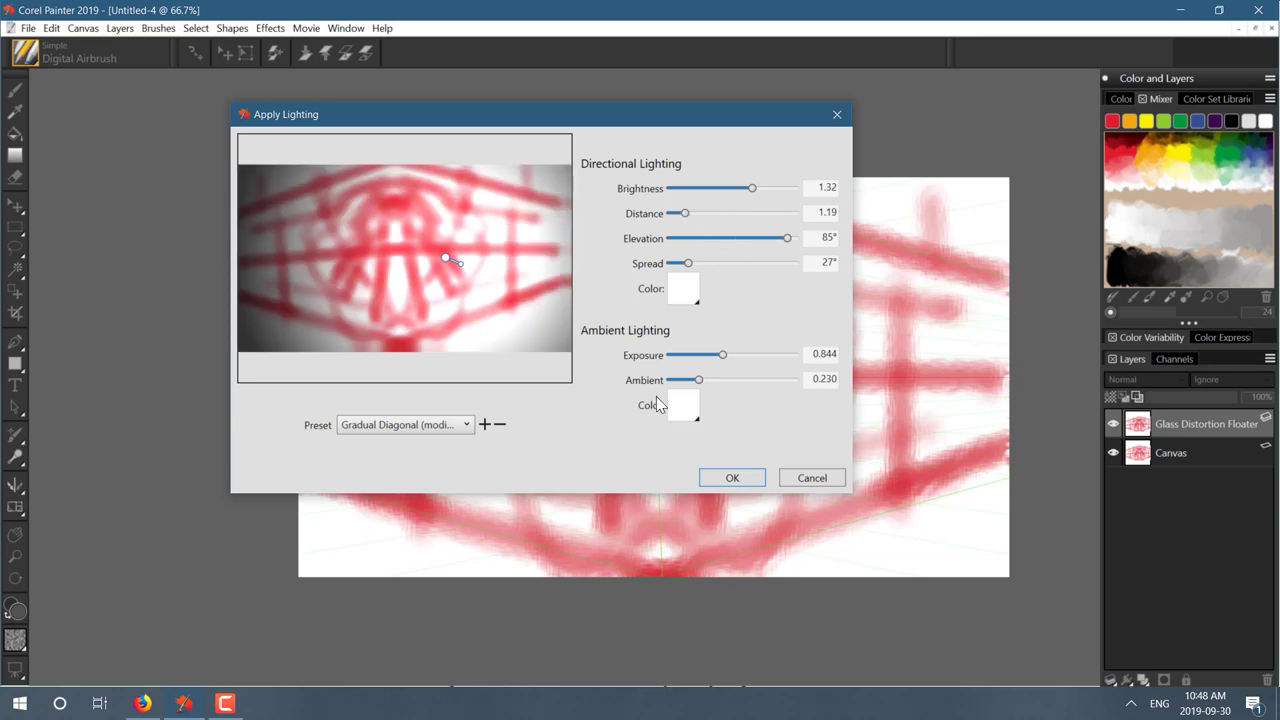
left_click(733, 478)
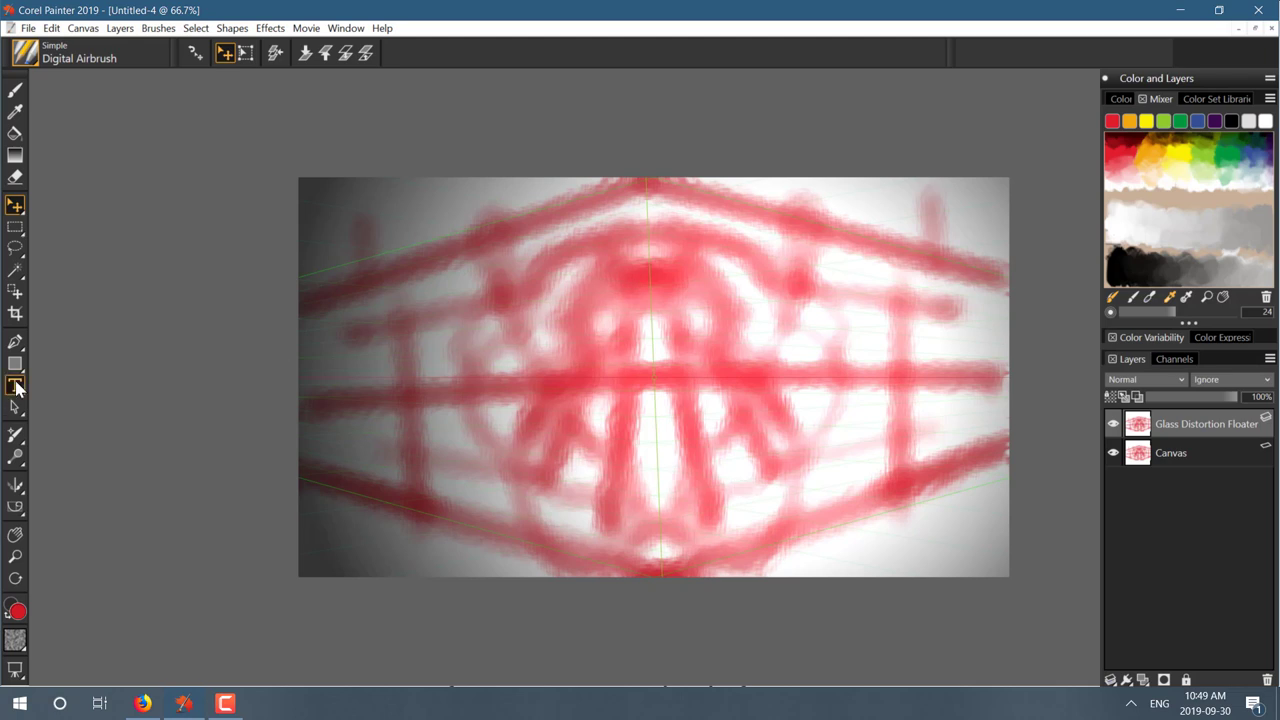
Select the upper-right white gaps with the Magic Wand, change a wand option, and open the Layers menu.
left_click(16, 270)
left_click(930, 302)
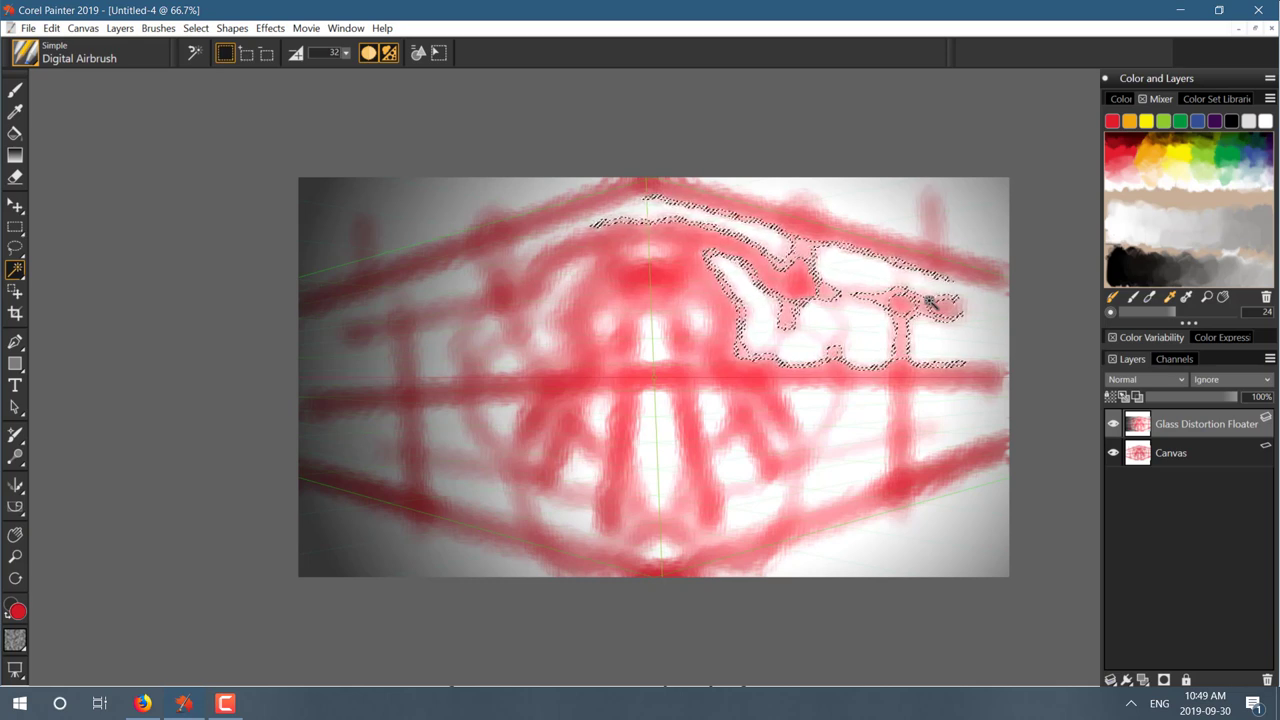
left_click(418, 52)
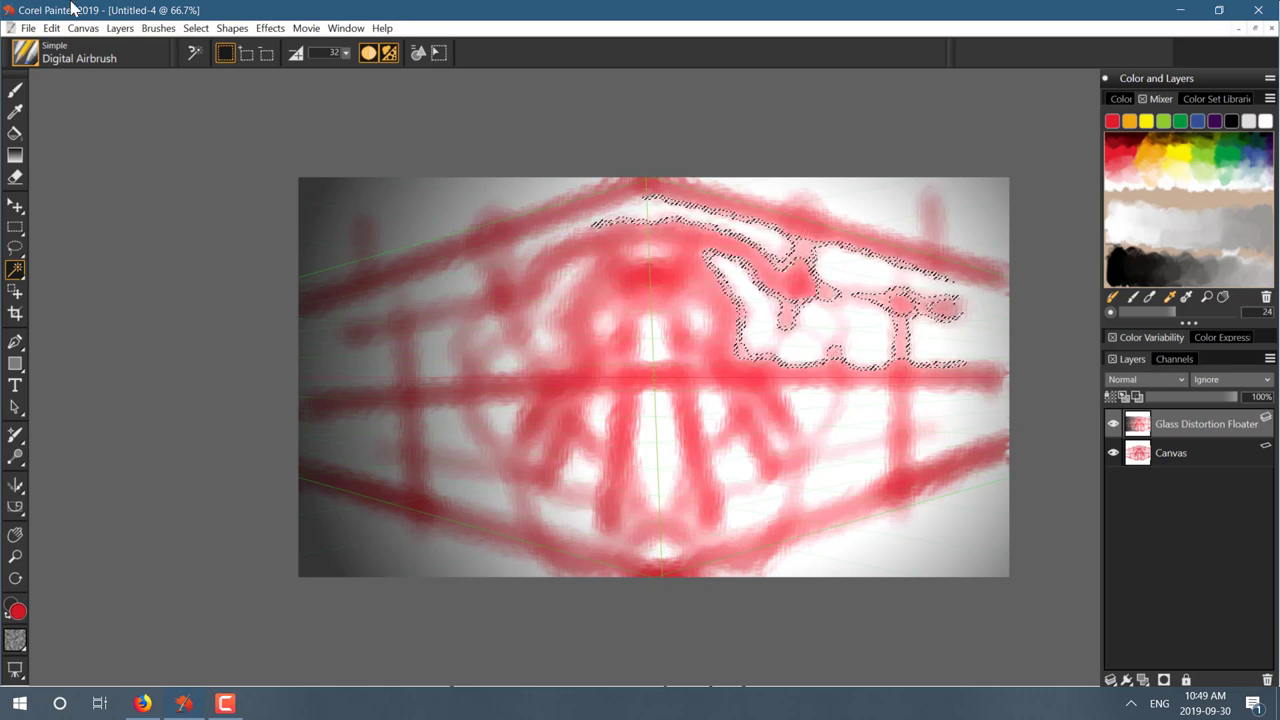
left_click(120, 30)
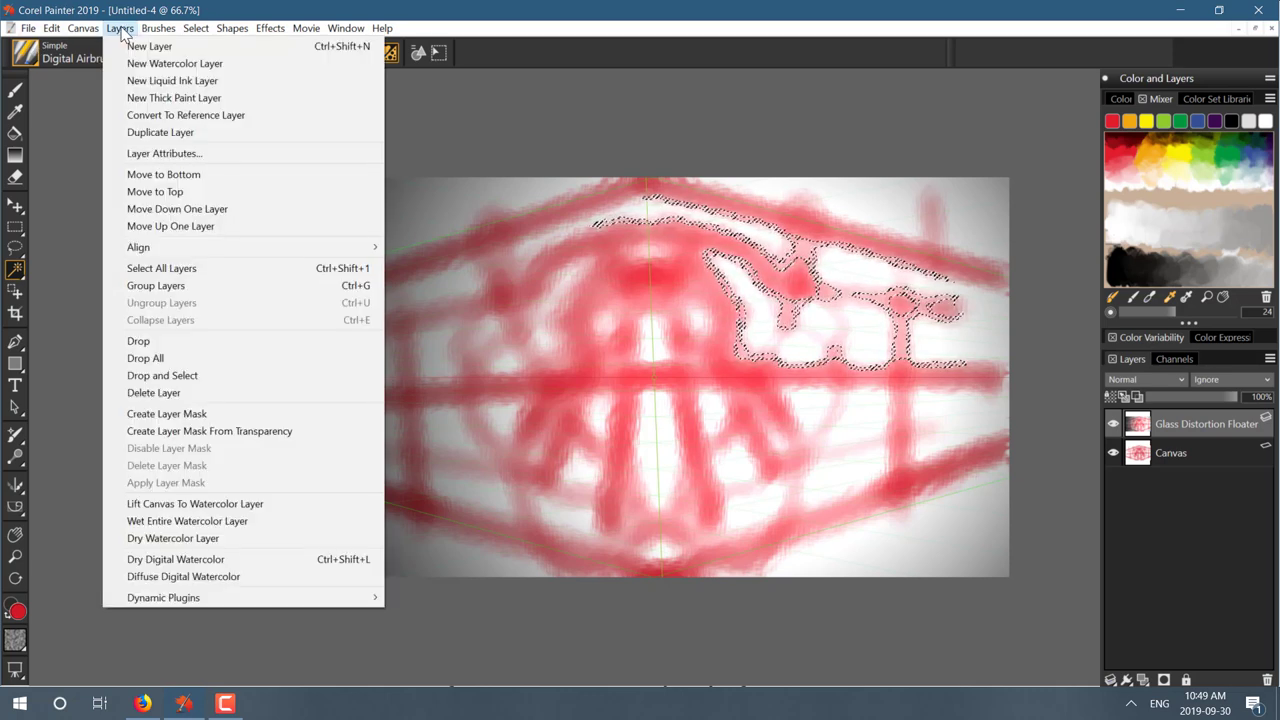
Add a new Thick Paint layer, clear the selection and choose the Thick Paint > Paint Tube brush.
left_click(152, 98)
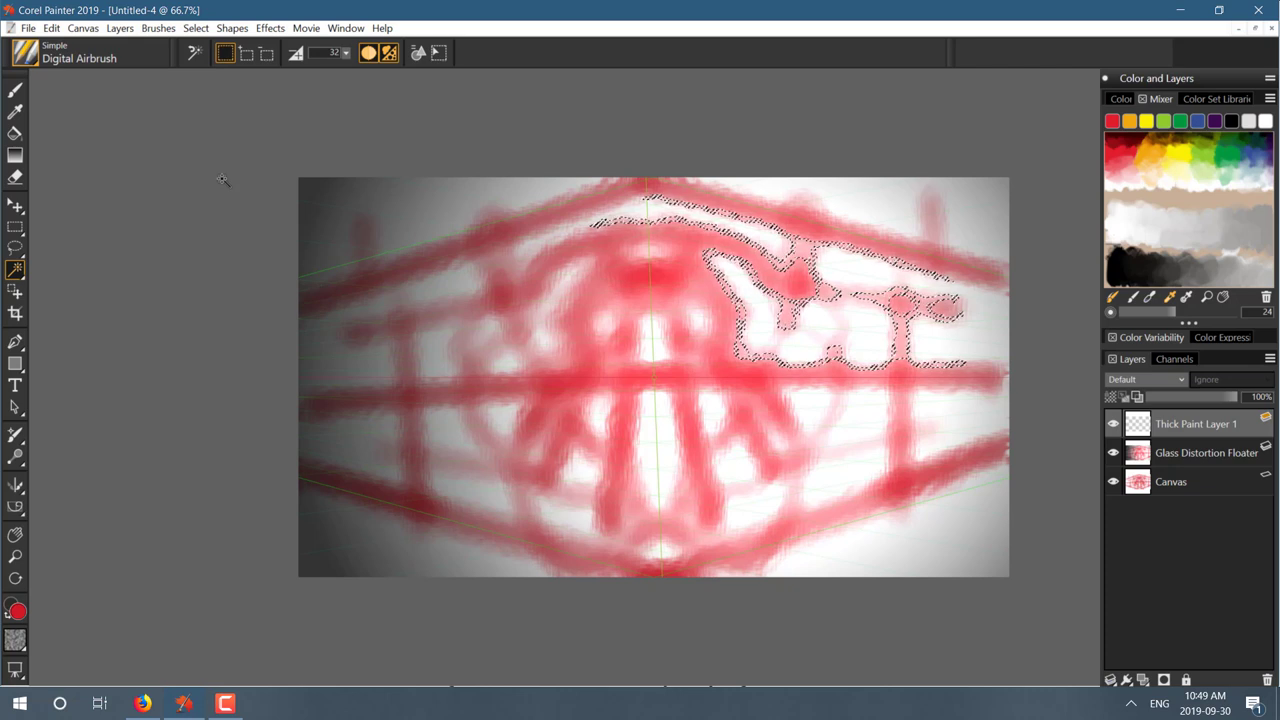
key("ctrl+d")
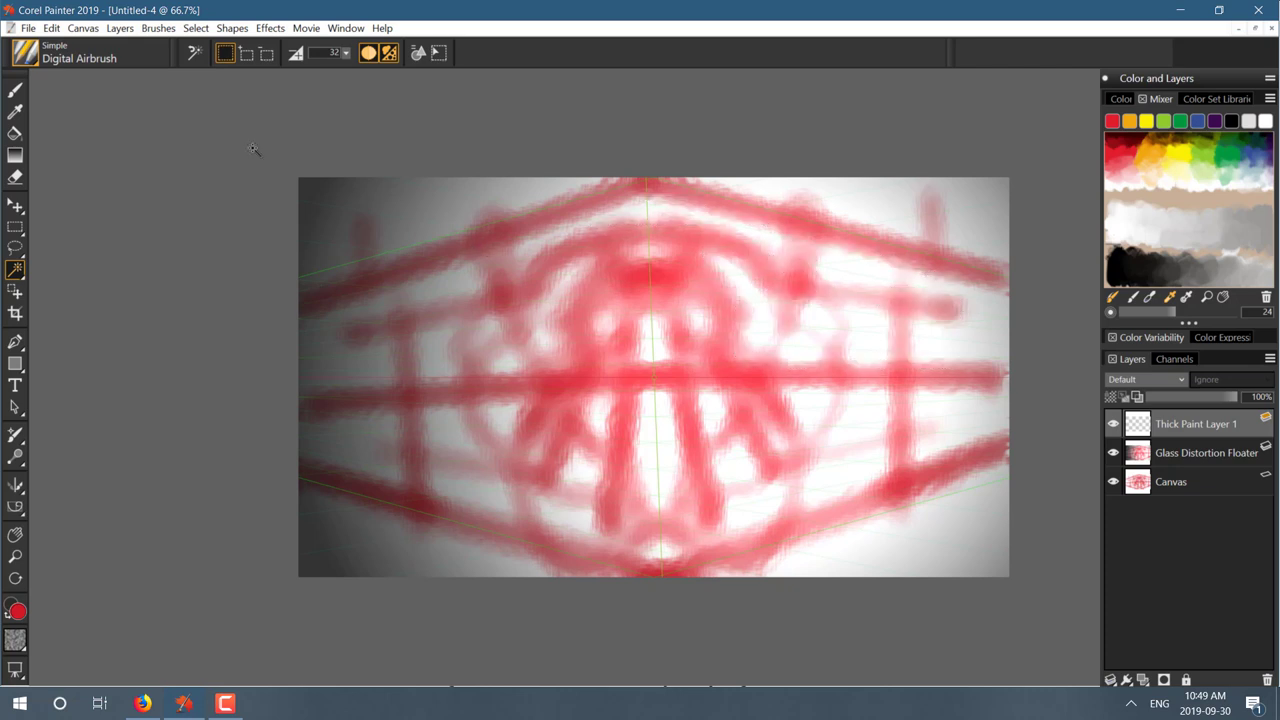
left_click(27, 54)
scroll(110, 430, "down", 3)
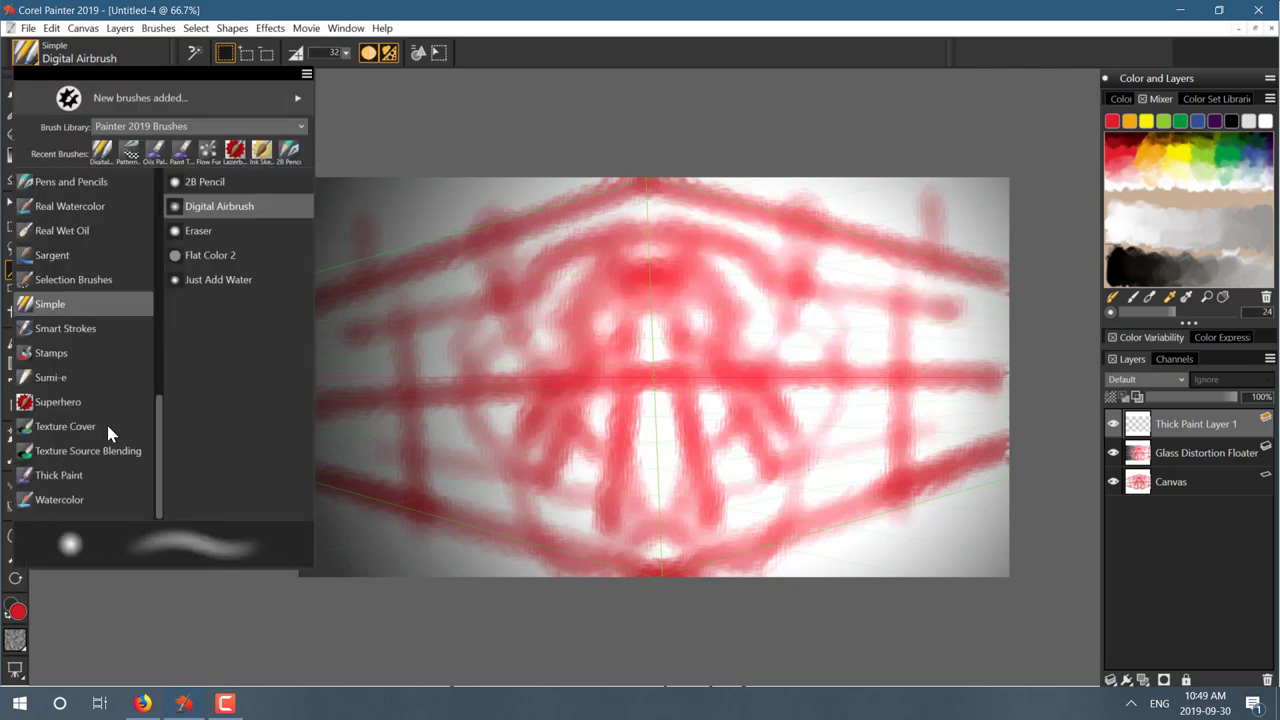
left_click(38, 484)
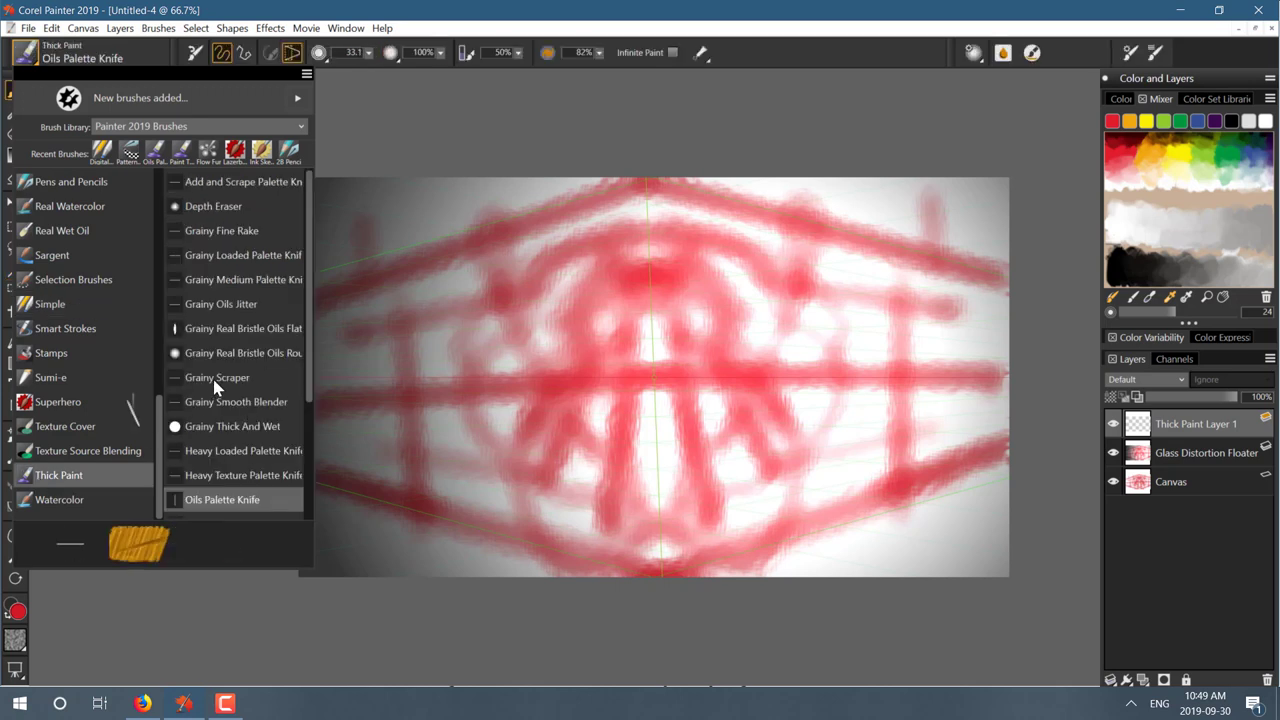
scroll(232, 400, "down", 3)
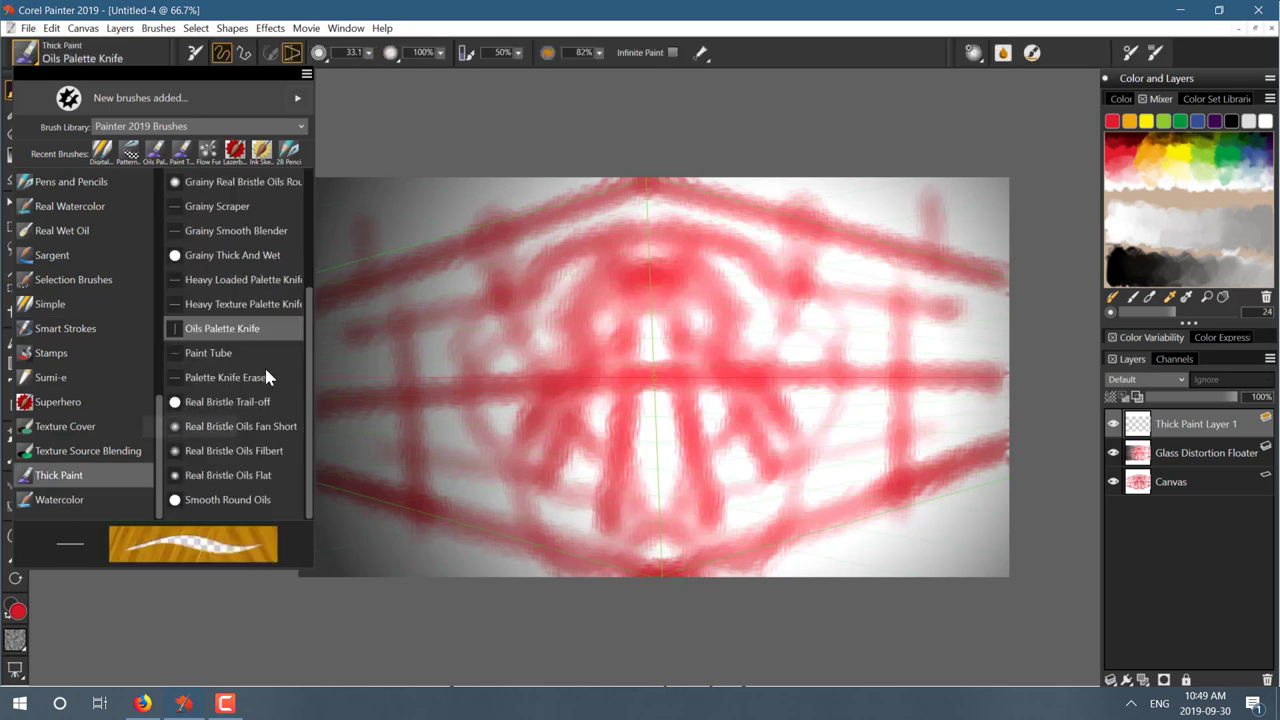
left_click(207, 352)
Paint a glossy red hash of one horizontal and two vertical tube strokes at centre.
mouse_move(686, 343)
left_mouse_down()
mouse_move(548, 345)
mouse_move(758, 345)
left_mouse_up()
left_click_drag(618, 289, 618, 408)
left_click_drag(684, 287, 688, 408)
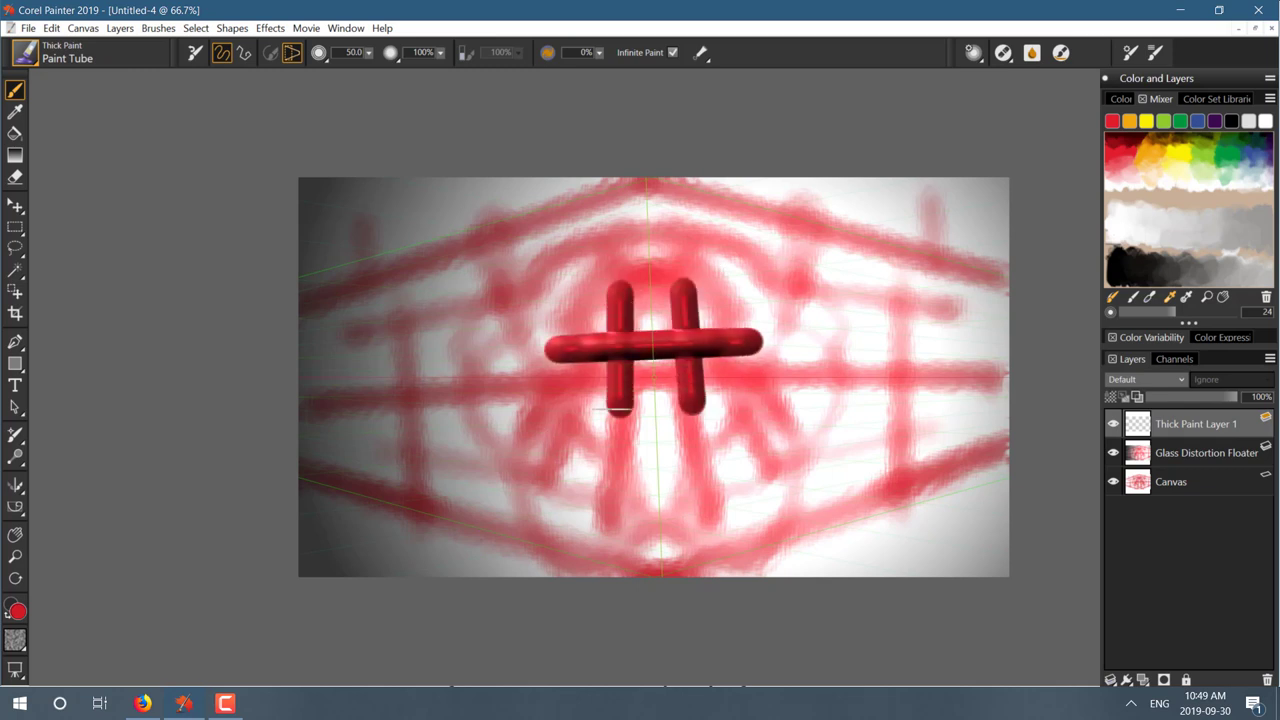
Hide most perspective guide lines and paint matching curved tube strokes on both sides.
left_click(15, 507)
left_click_drag(21, 510, 47, 514)
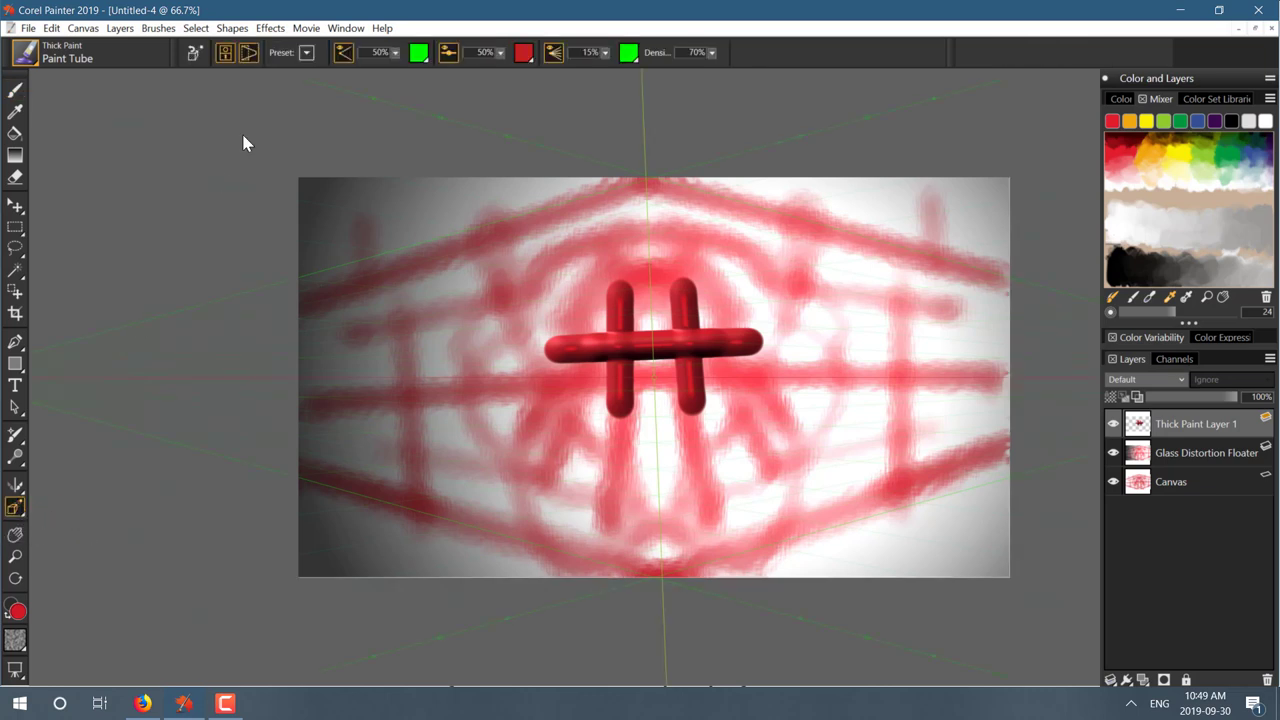
left_click(227, 53)
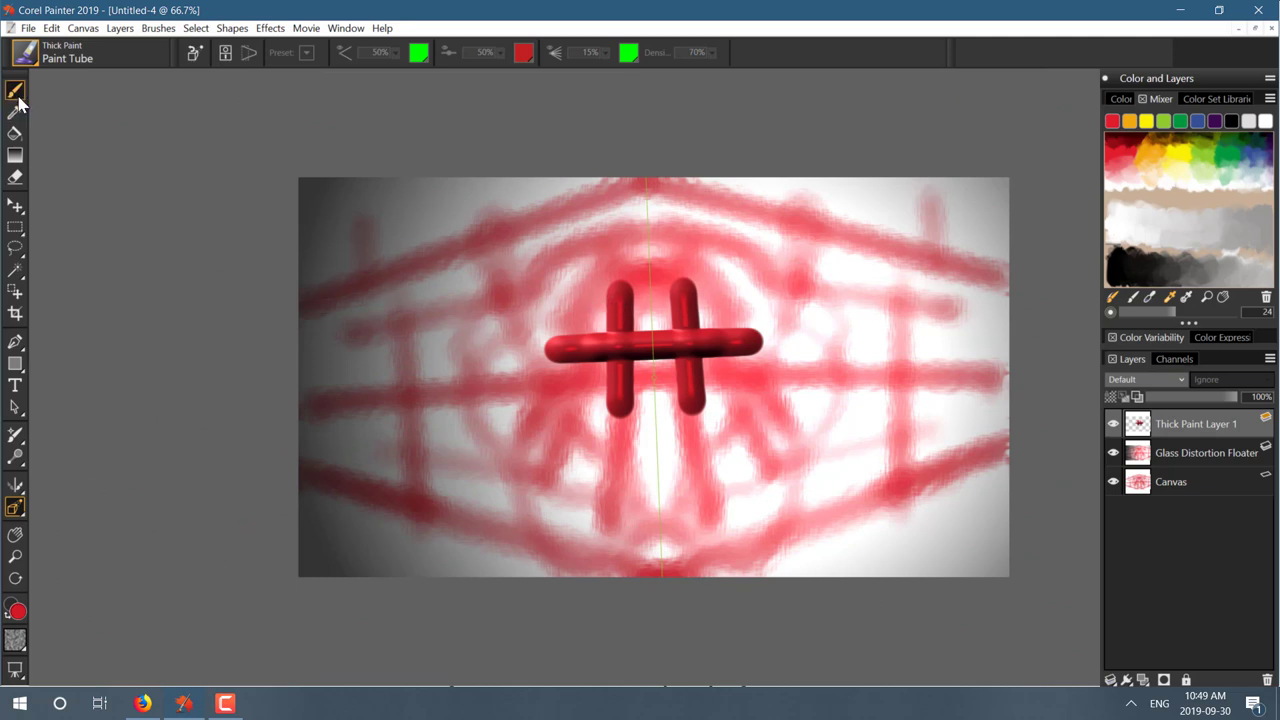
key("b")
left_click_drag(690, 292, 790, 372)
mouse_move(615, 300)
left_mouse_down()
mouse_move(532, 357)
mouse_move(618, 470)
mouse_move(495, 305)
left_mouse_up()
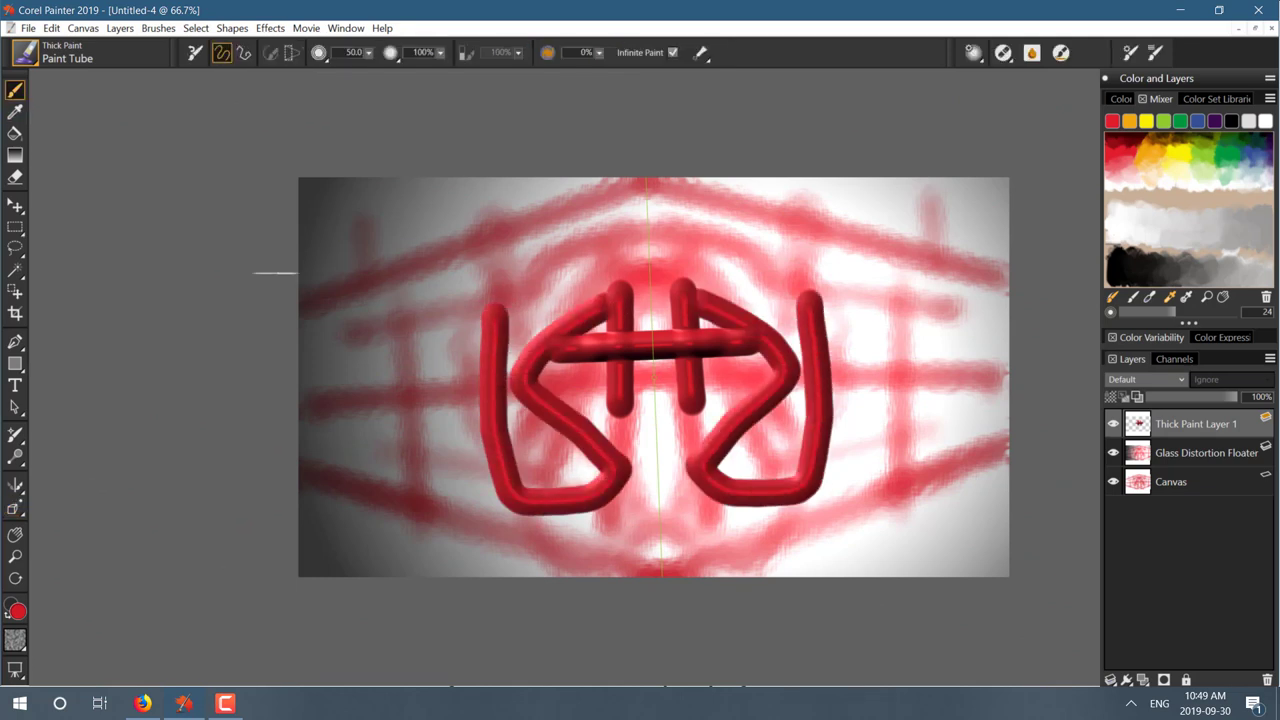
Switch to the Grainy Real Bristle Oils Round brush and paint mirrored red starbursts beside the emblem.
left_click(45, 58)
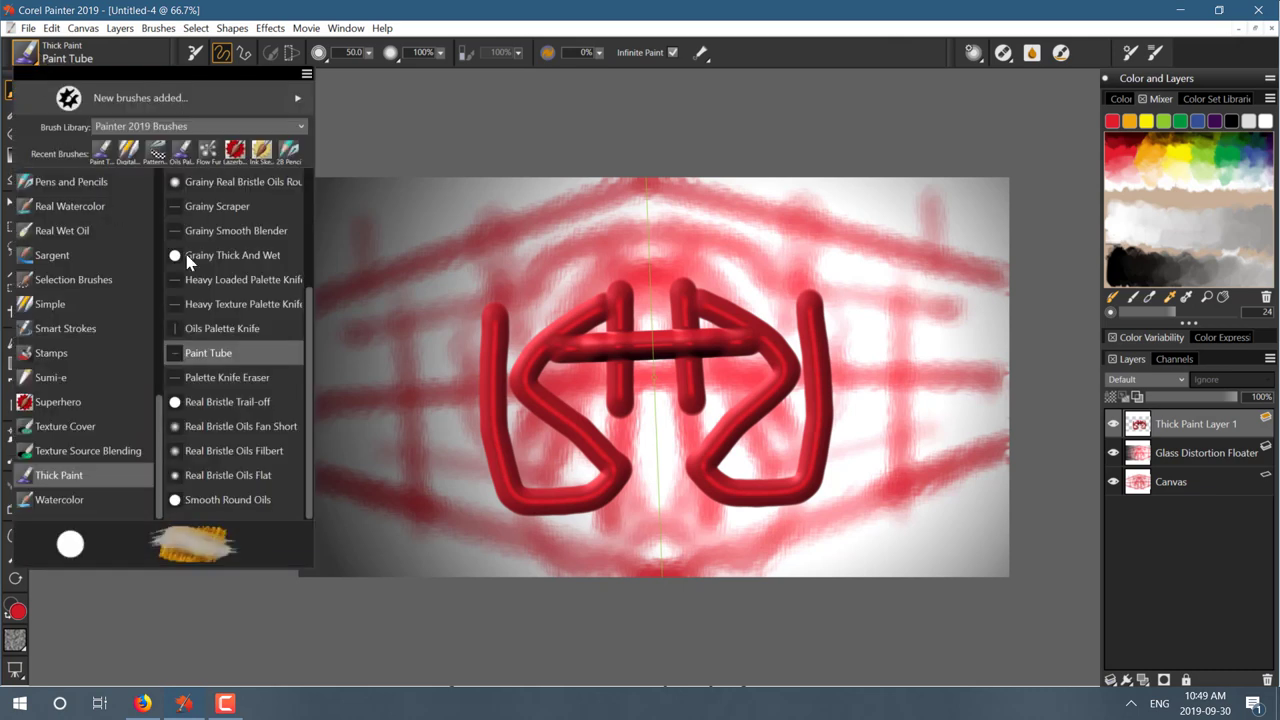
scroll(208, 259, "up", 3)
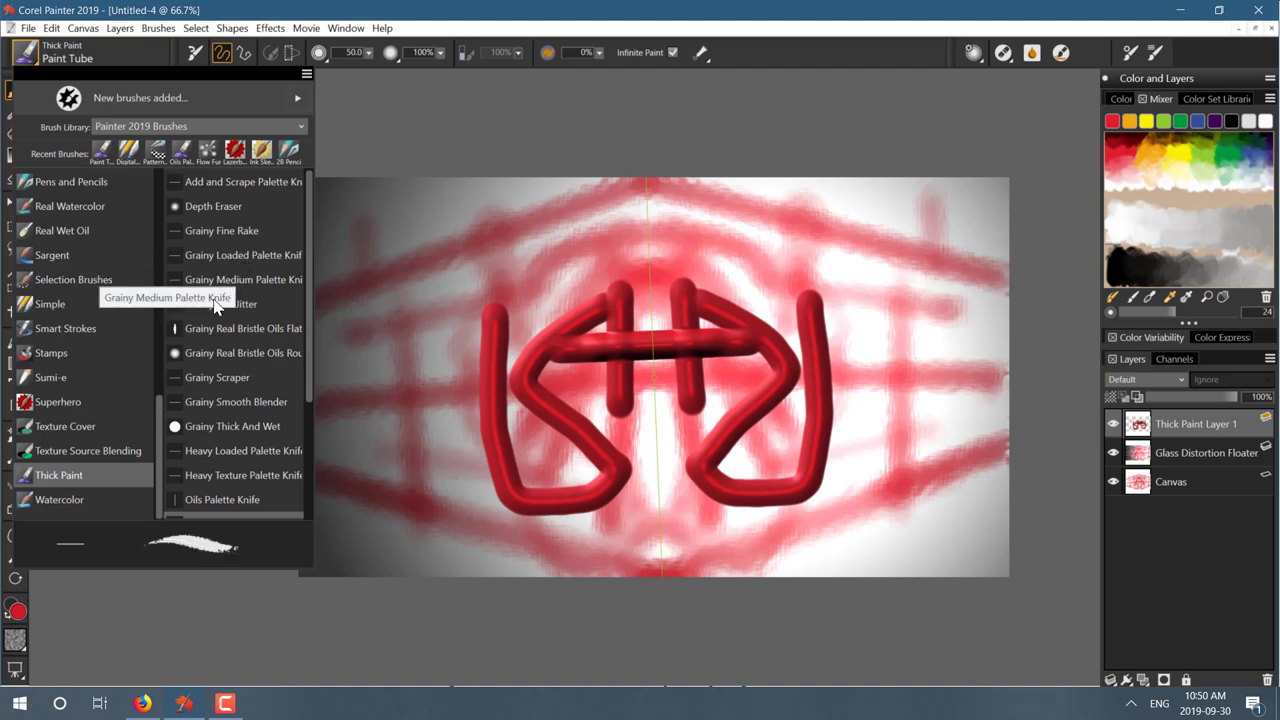
left_click(242, 353)
mouse_move(412, 287)
left_mouse_down()
mouse_move(452, 392)
mouse_move(462, 338)
mouse_move(356, 388)
mouse_move(425, 292)
left_mouse_up()
left_click(346, 28)
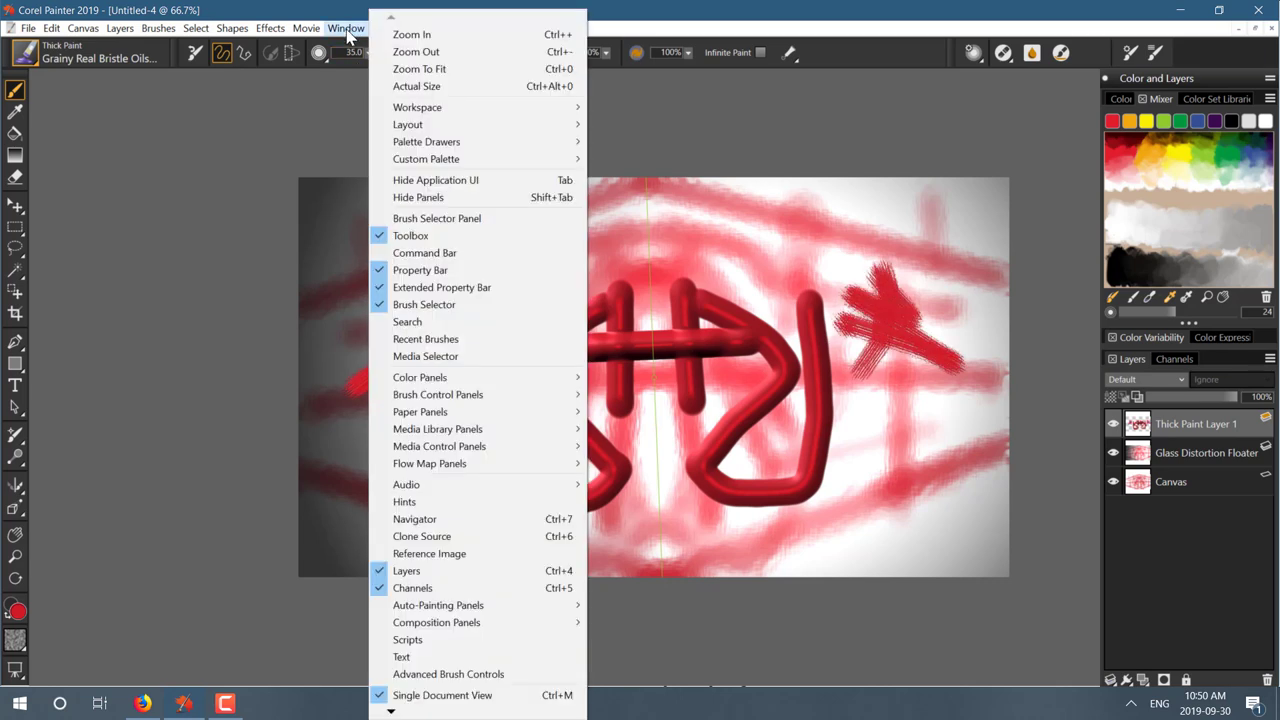
mouse_move(443, 146)
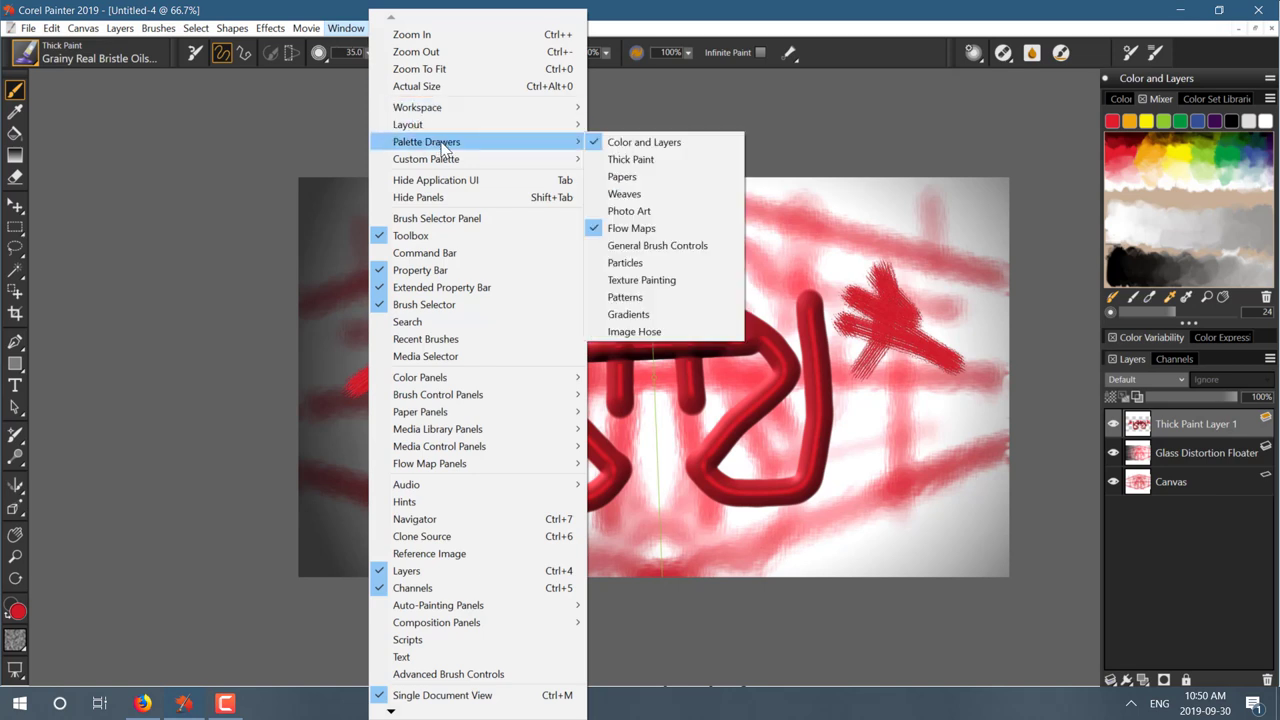
Raise Bristling to 56% in the Thick Paint drawer and paint bristly vertical strokes beside the emblem.
left_click(612, 162)
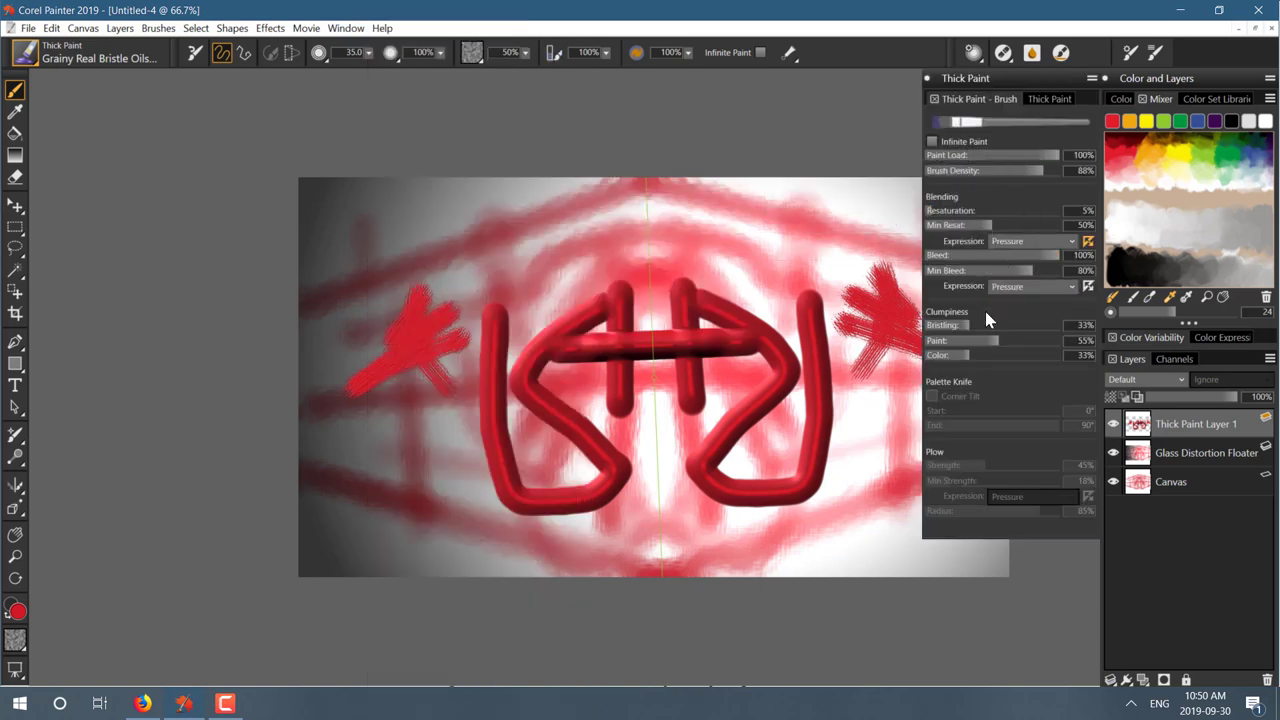
left_click_drag(975, 328, 988, 330)
left_click_drag(796, 236, 800, 388)
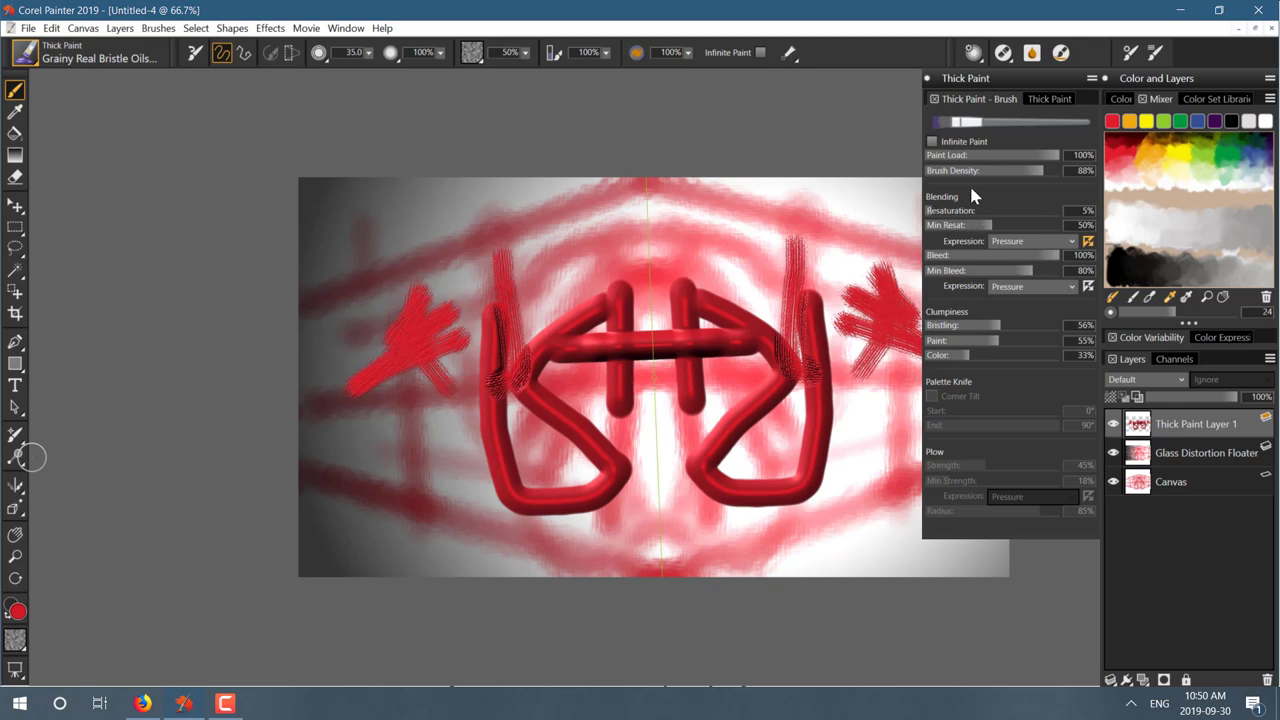
left_click(345, 28)
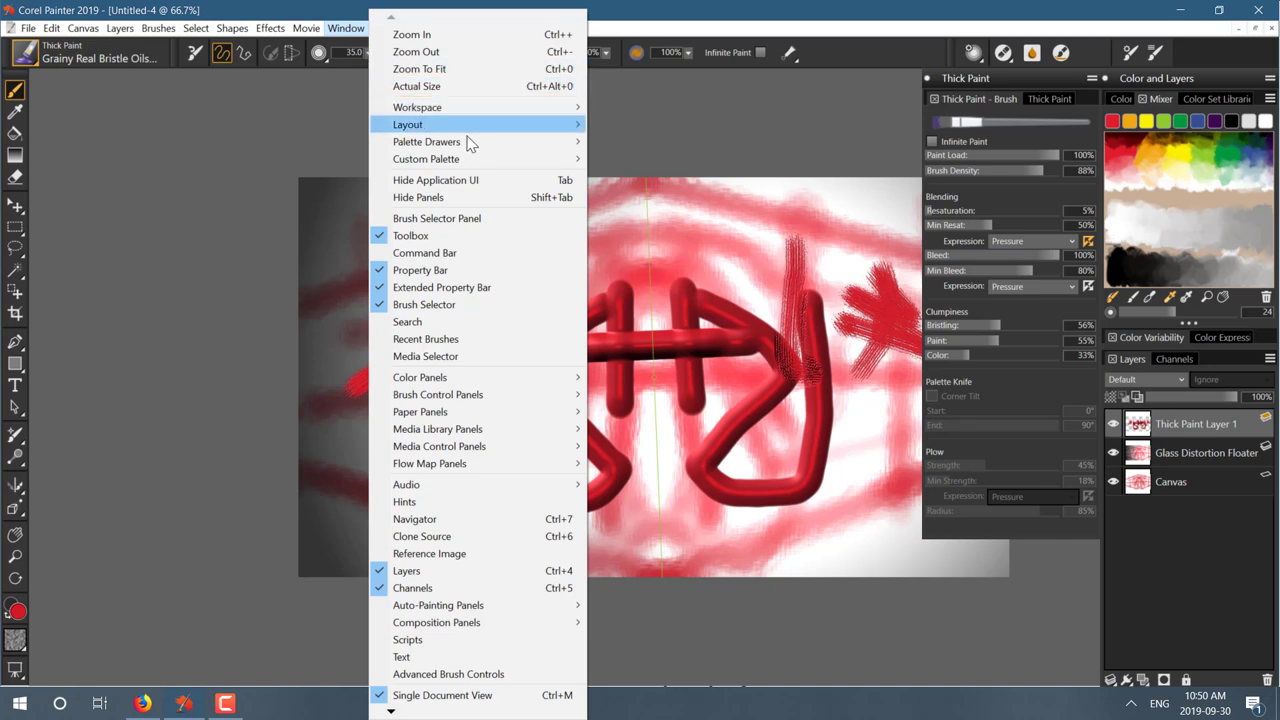
Hide the application UI, paint mirrored bristly wings up to both top corners, then restore the panels.
left_click(434, 181)
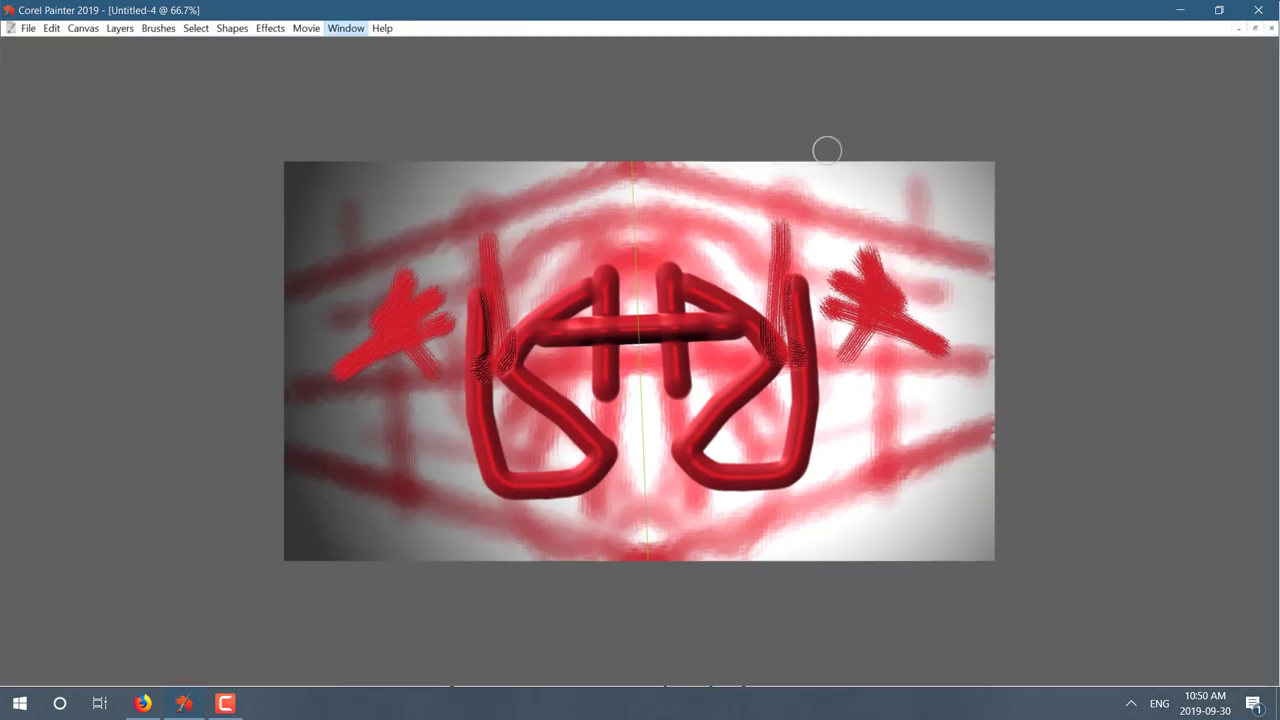
key("Tab")
key("Tab")
mouse_move(790, 256)
left_mouse_down()
mouse_move(846, 224)
mouse_move(1008, 216)
mouse_move(819, 360)
mouse_move(801, 522)
mouse_move(901, 395)
mouse_move(892, 332)
mouse_move(847, 385)
left_mouse_up()
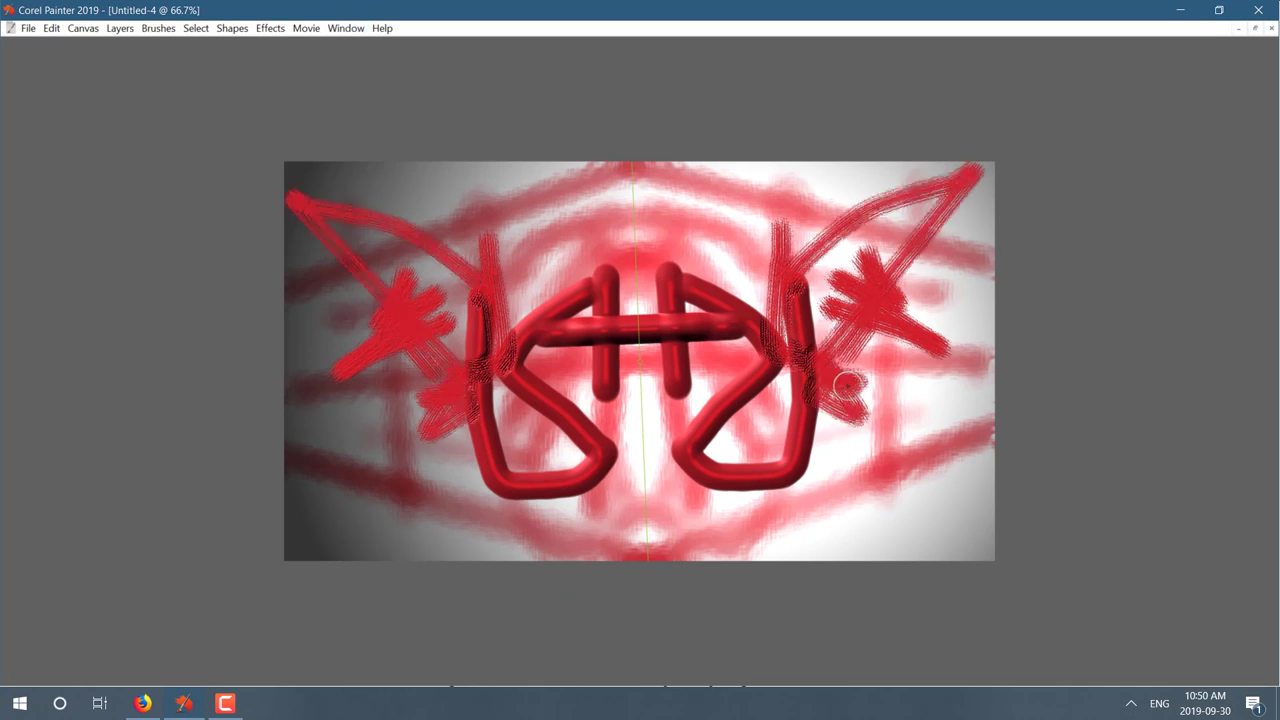
key("Tab")
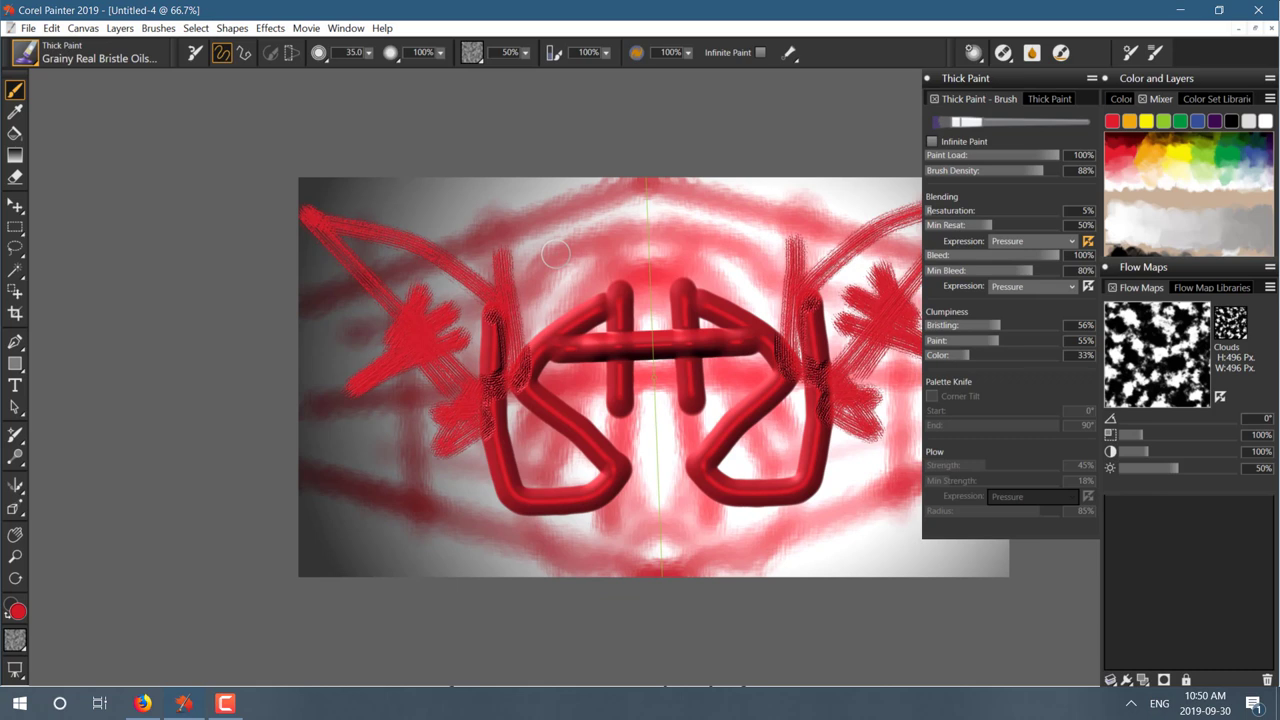
Apply a preset interface layout from Window > Layout.
left_click(346, 28)
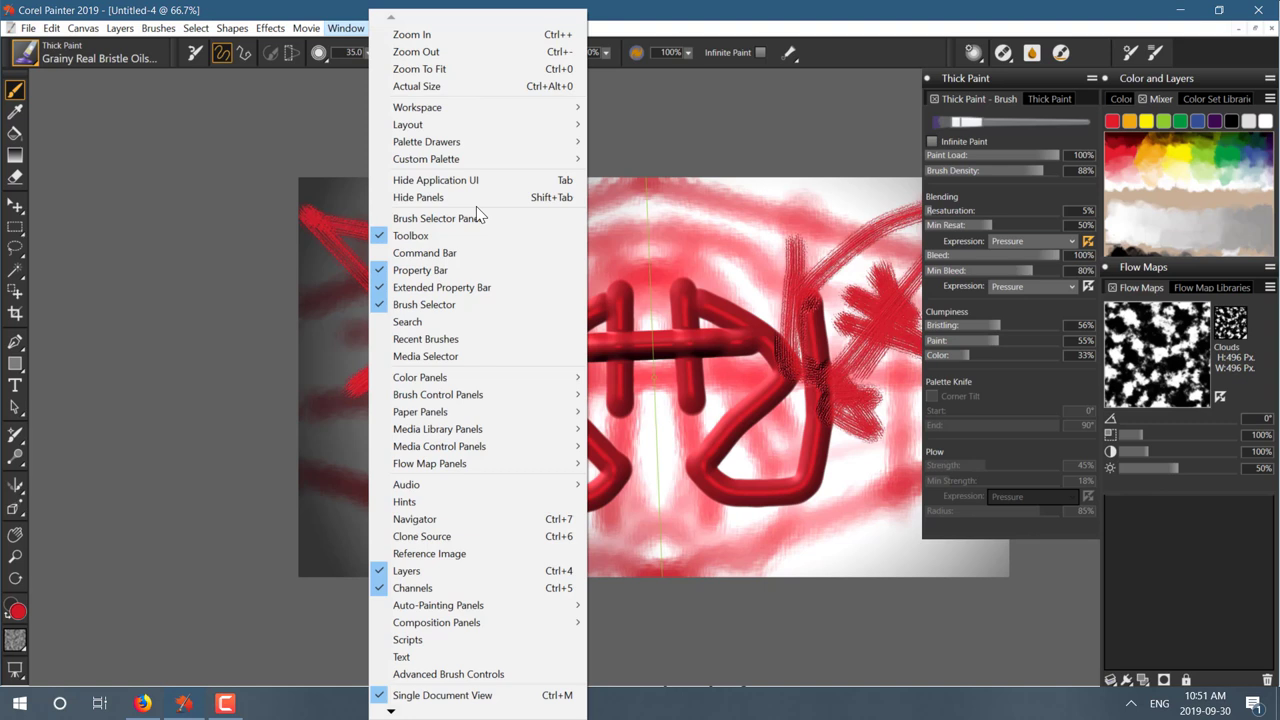
mouse_move(459, 116)
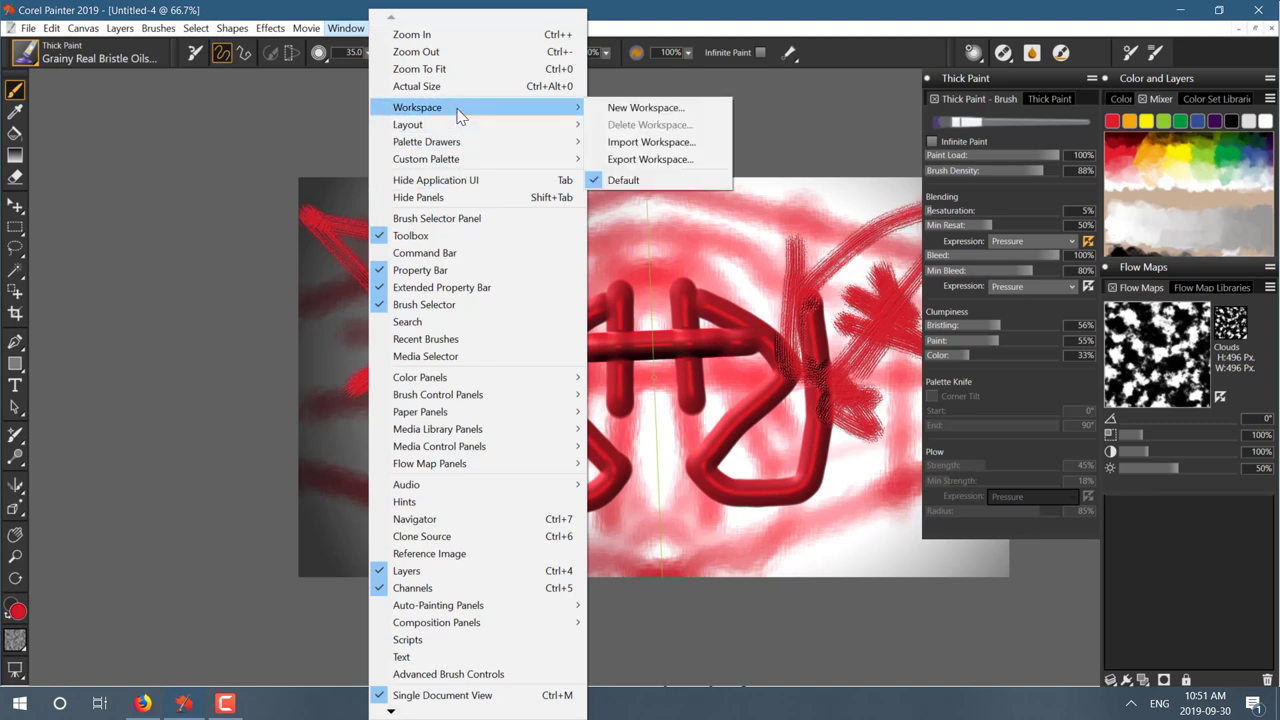
mouse_move(668, 176)
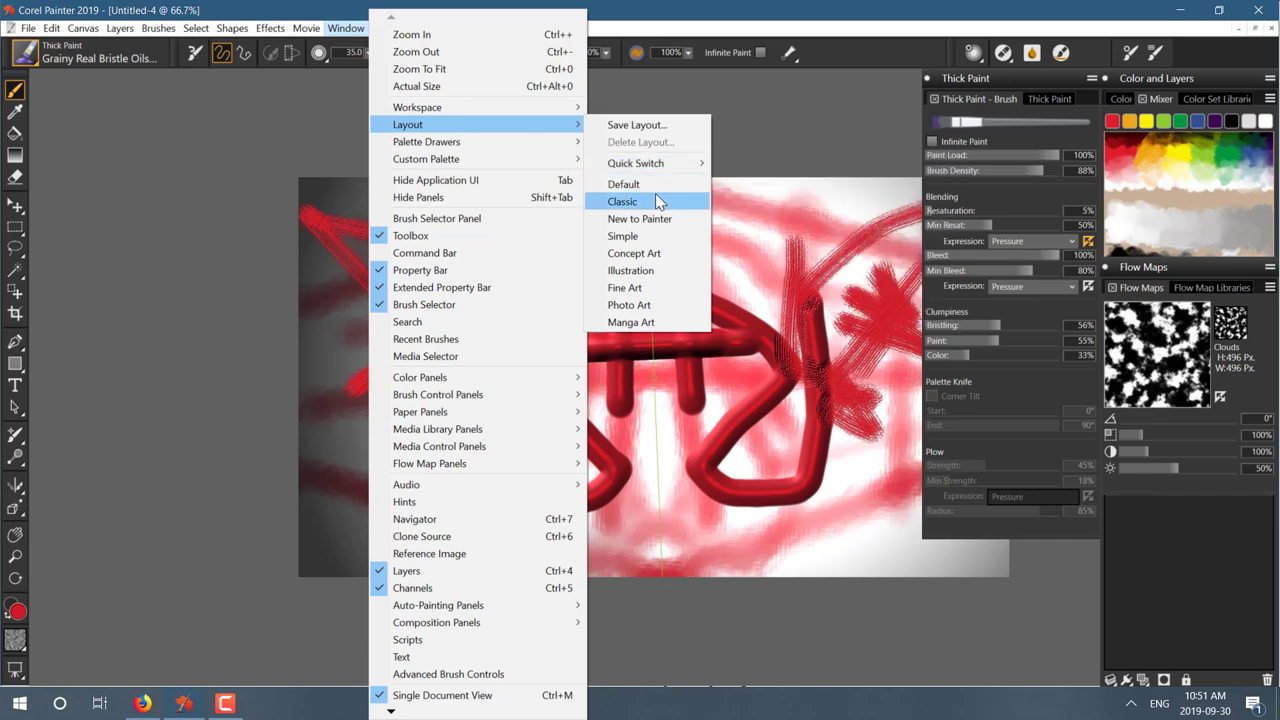
left_click(620, 321)
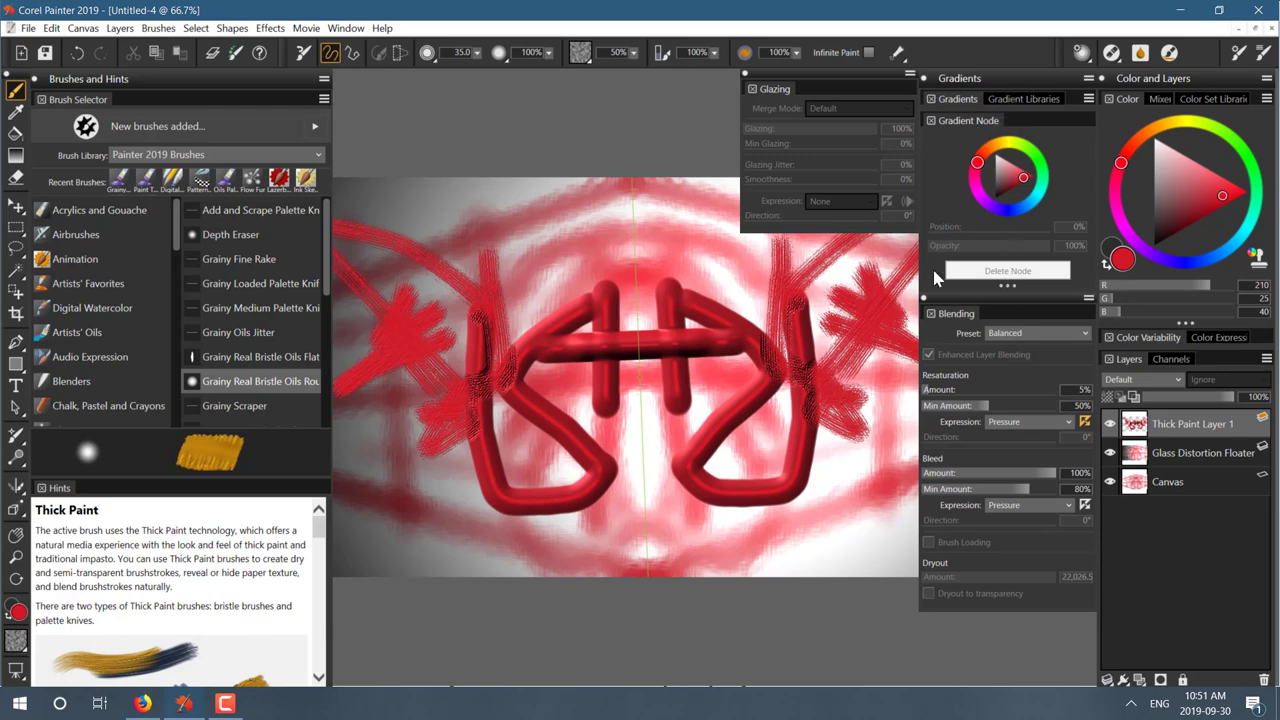
Switch to the Simple layout showing Texture Painting and Textures panels.
left_click(346, 28)
mouse_move(430, 130)
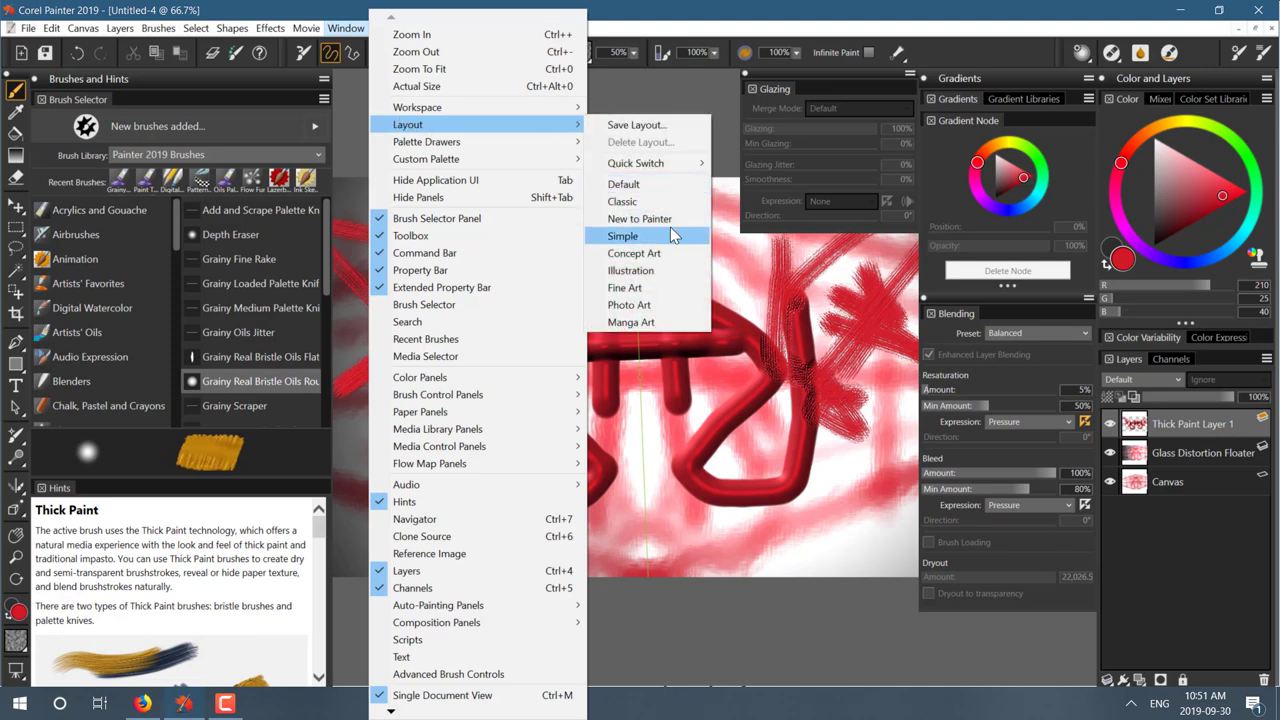
left_click(637, 253)
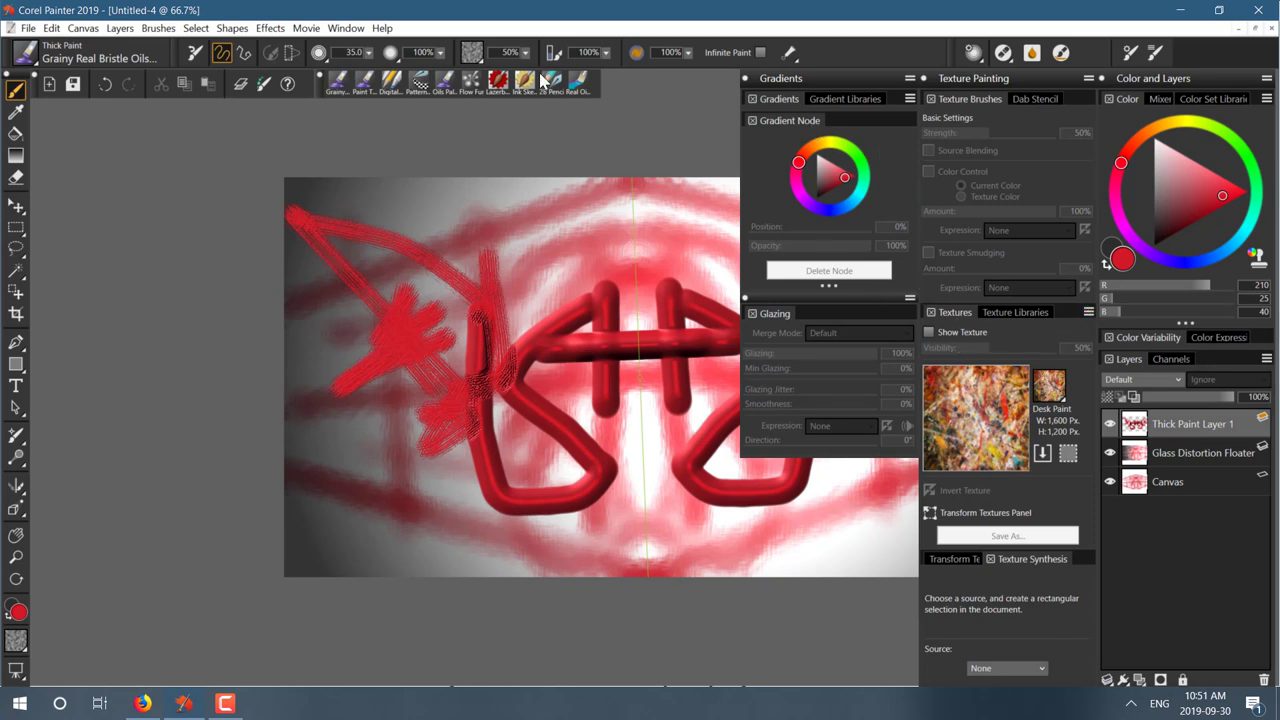
Apply a preset layout that opens the RealBristle, Artists' Oils, Real Watercolor, Blending and Thick Paint panels.
left_click(355, 30)
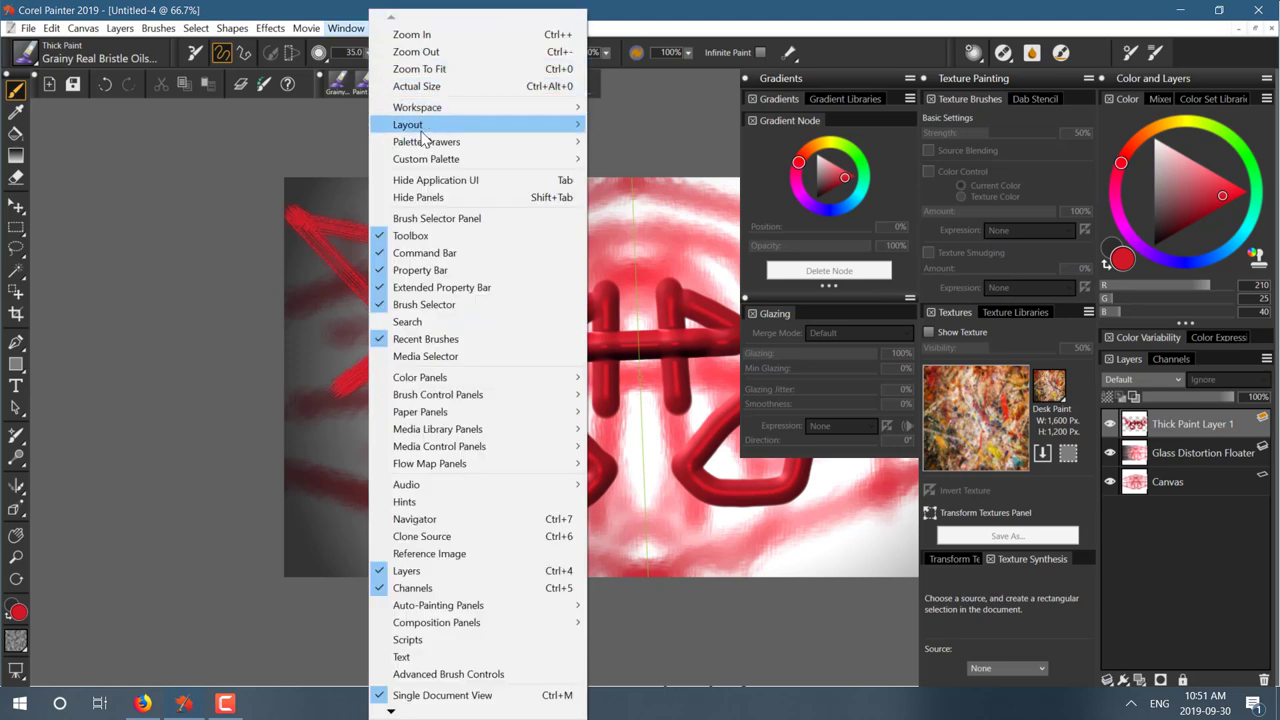
mouse_move(428, 126)
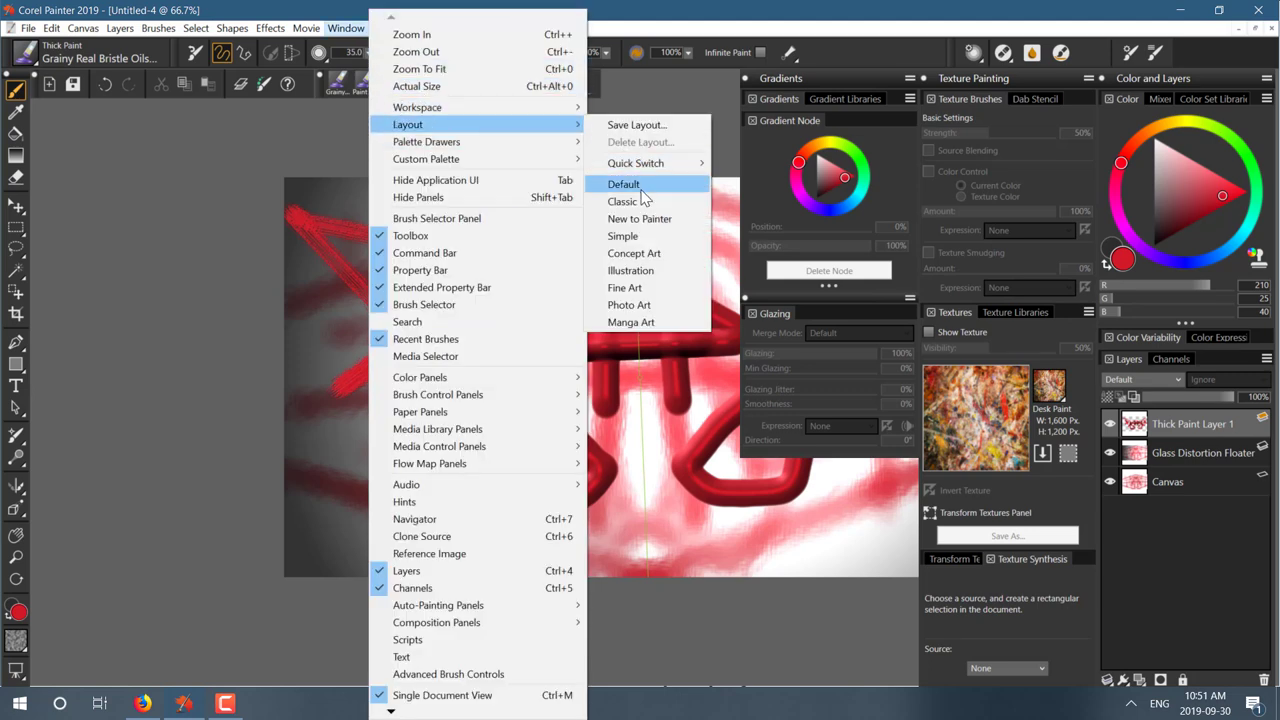
left_click(643, 288)
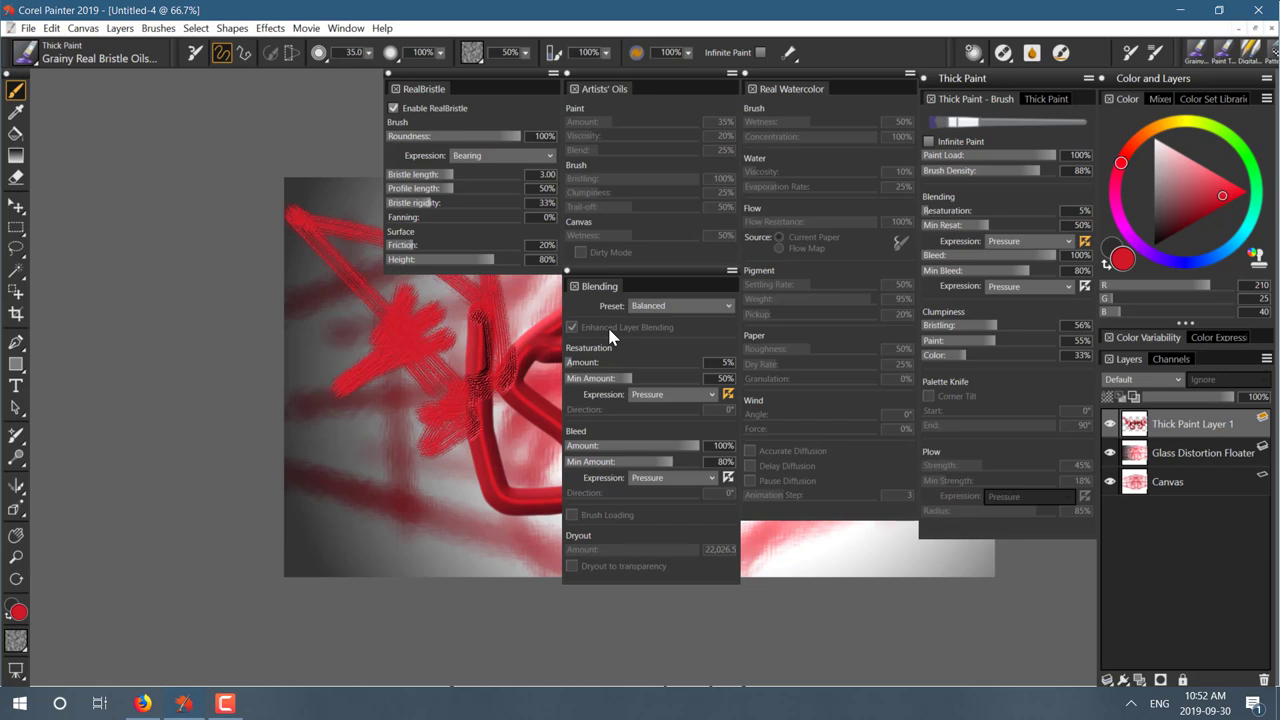
Browse the Movie menu and brush size settings, then put Painter into full-screen mode.
left_click(306, 29)
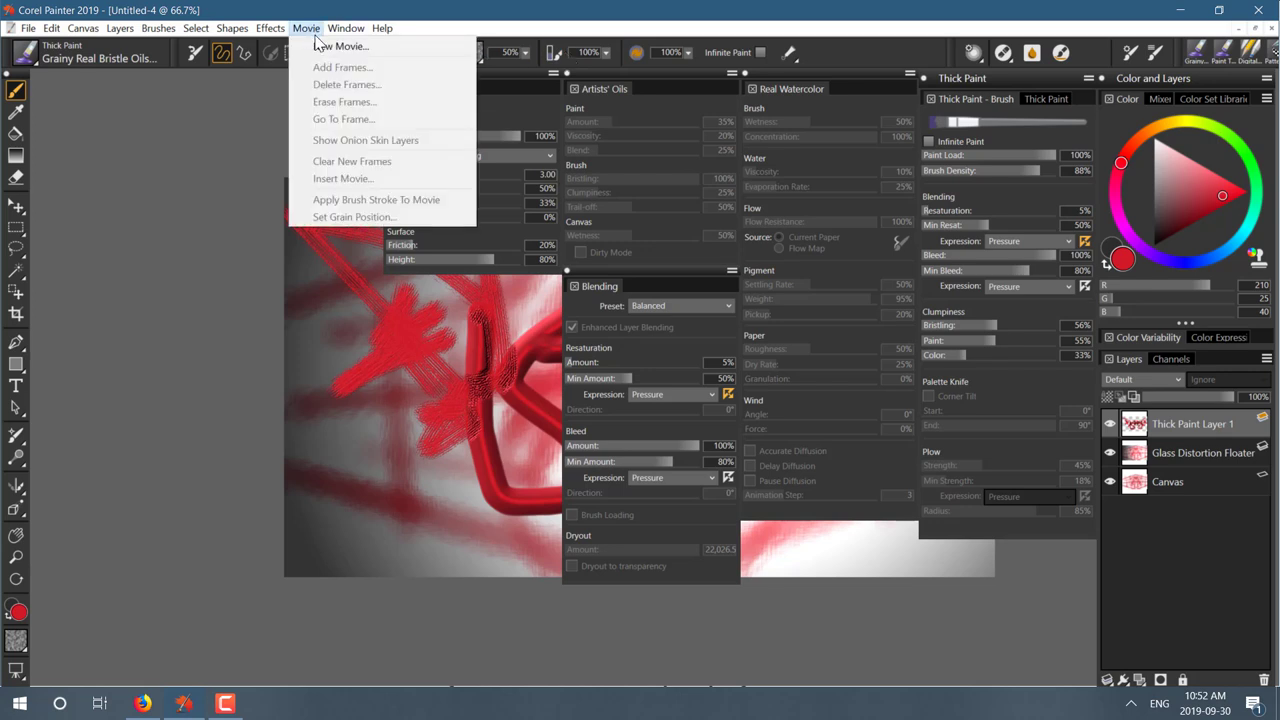
left_click(416, 8)
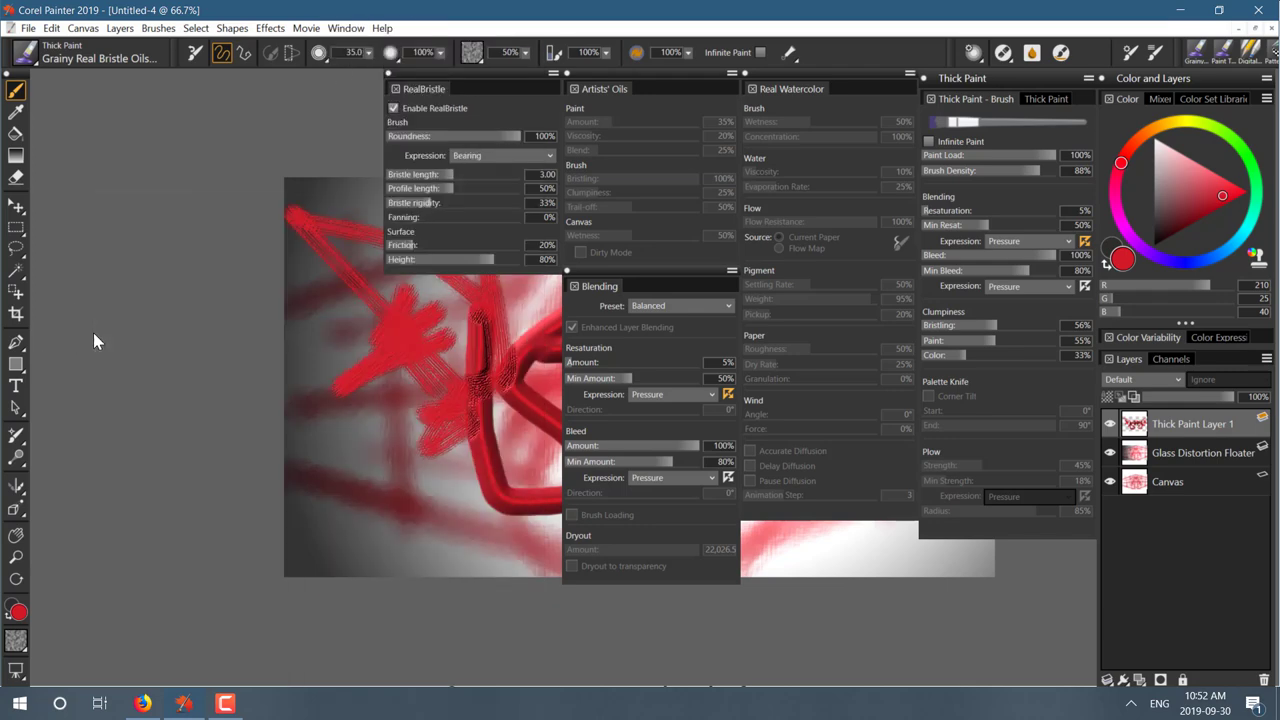
right_click(93, 440)
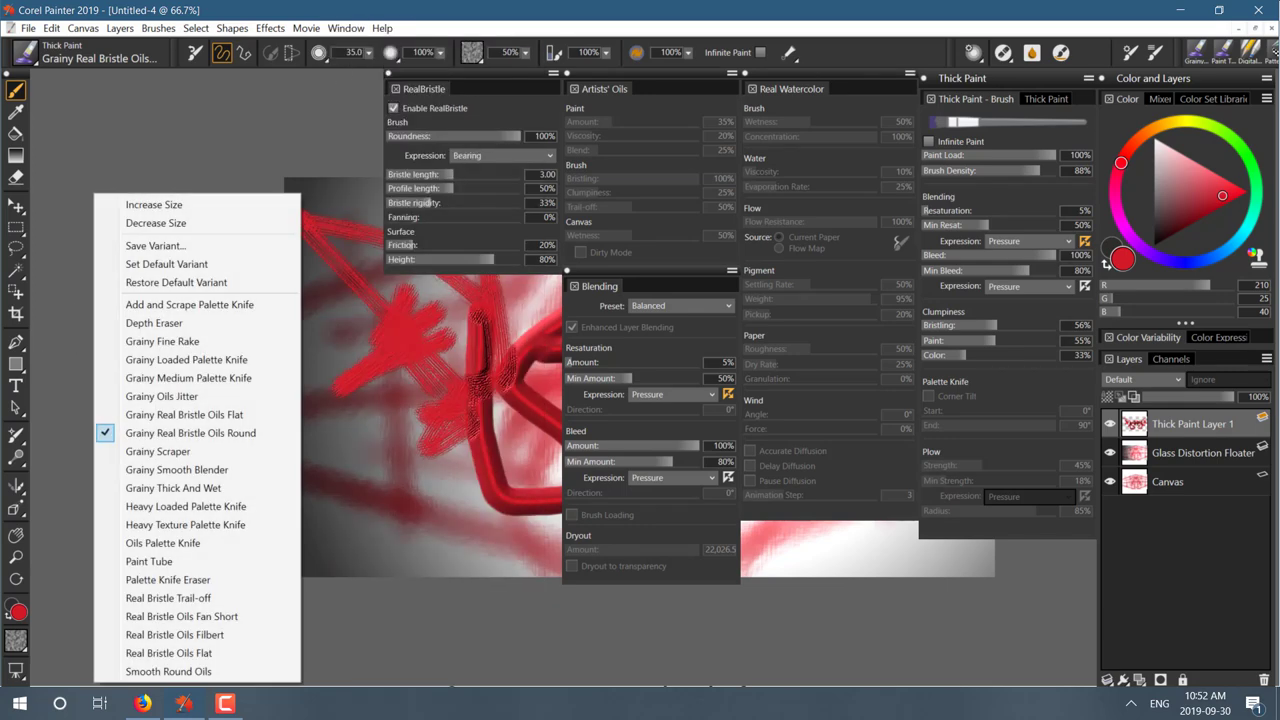
left_click(320, 53)
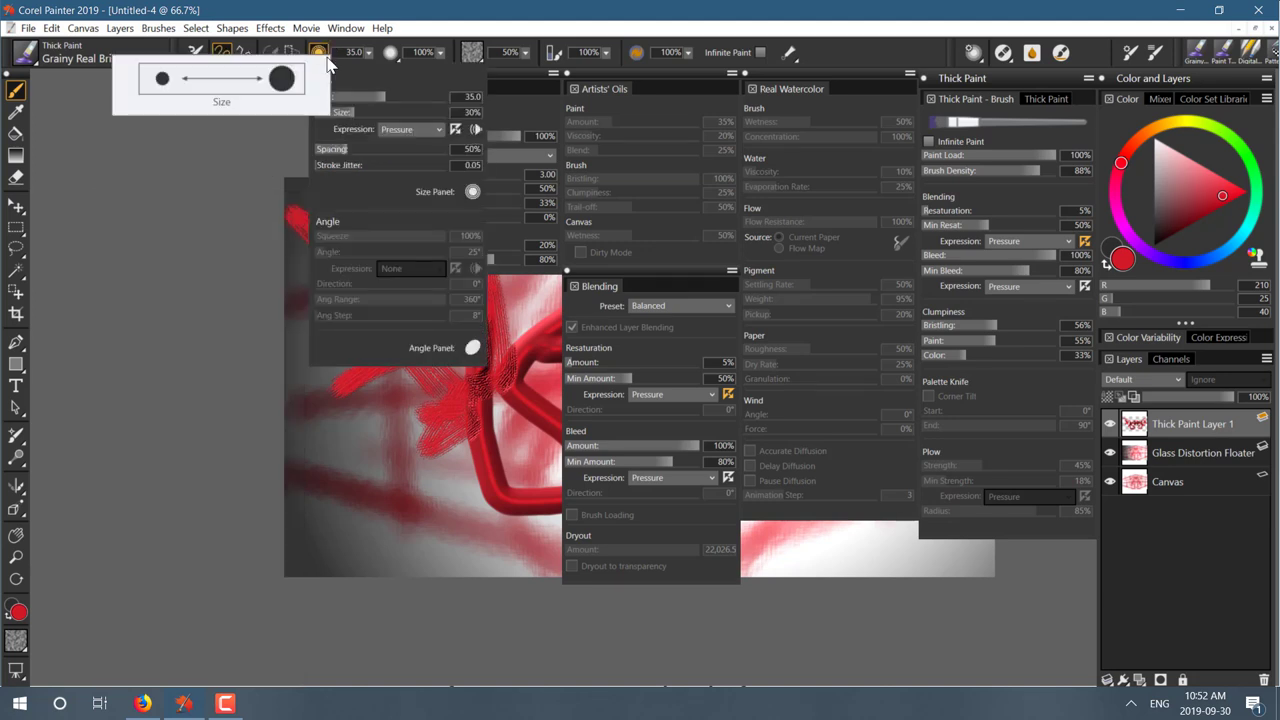
left_click(365, 56)
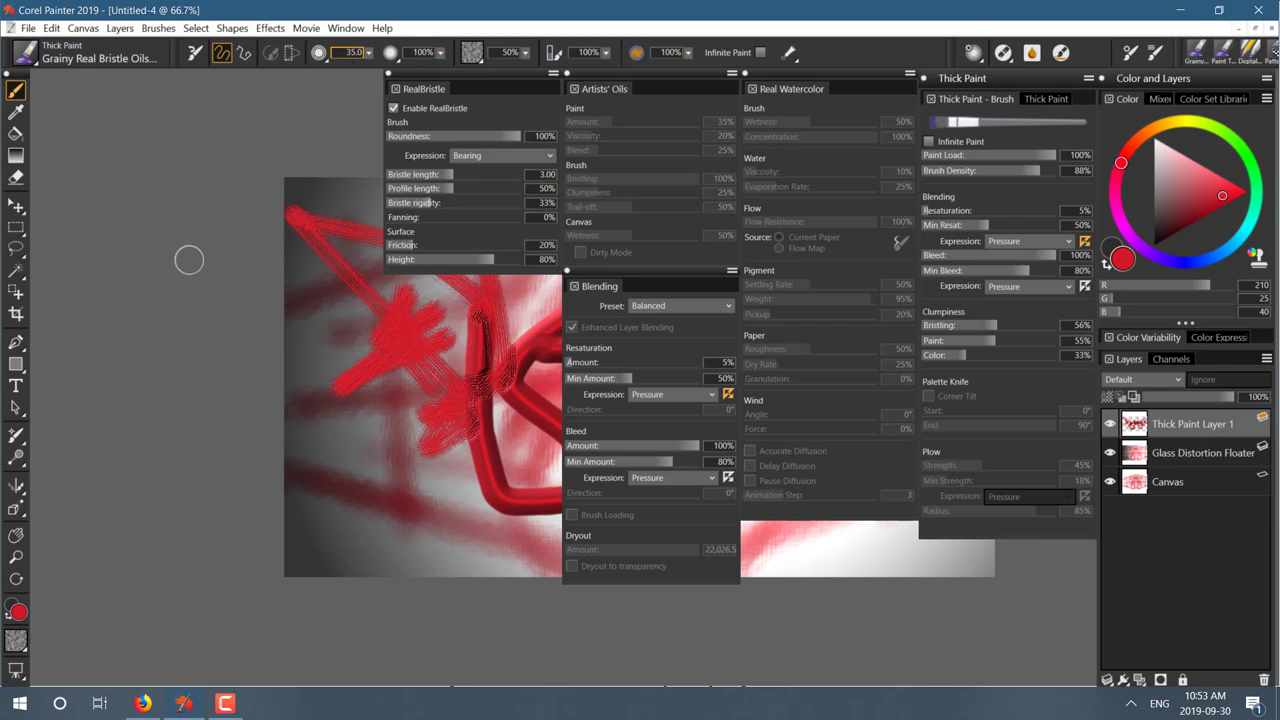
left_click(16, 671)
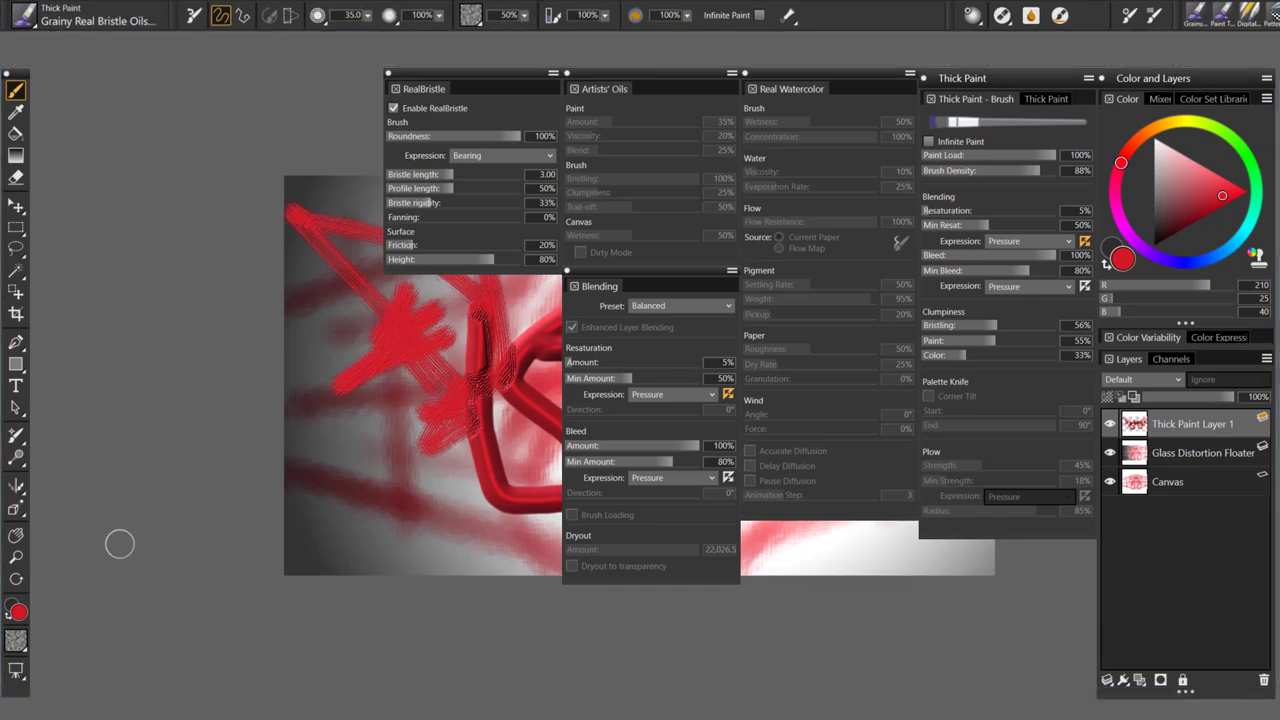
With panels hidden, paint thin mirrored marks at the lower corners and thicken the star-burst tops.
key("Tab")
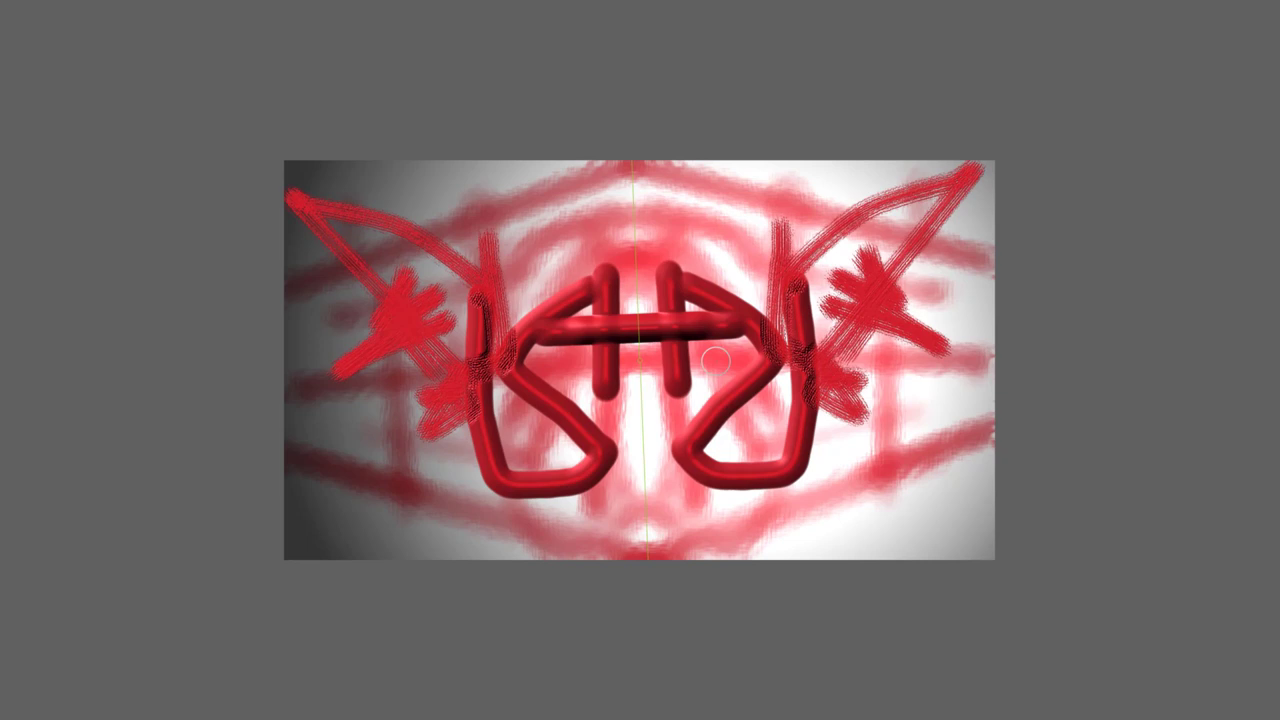
left_click_drag(897, 474, 877, 544)
mouse_move(894, 410)
left_mouse_down()
mouse_move(892, 456)
mouse_move(948, 480)
left_mouse_up()
left_click_drag(953, 498, 952, 520)
left_click_drag(864, 280, 840, 236)
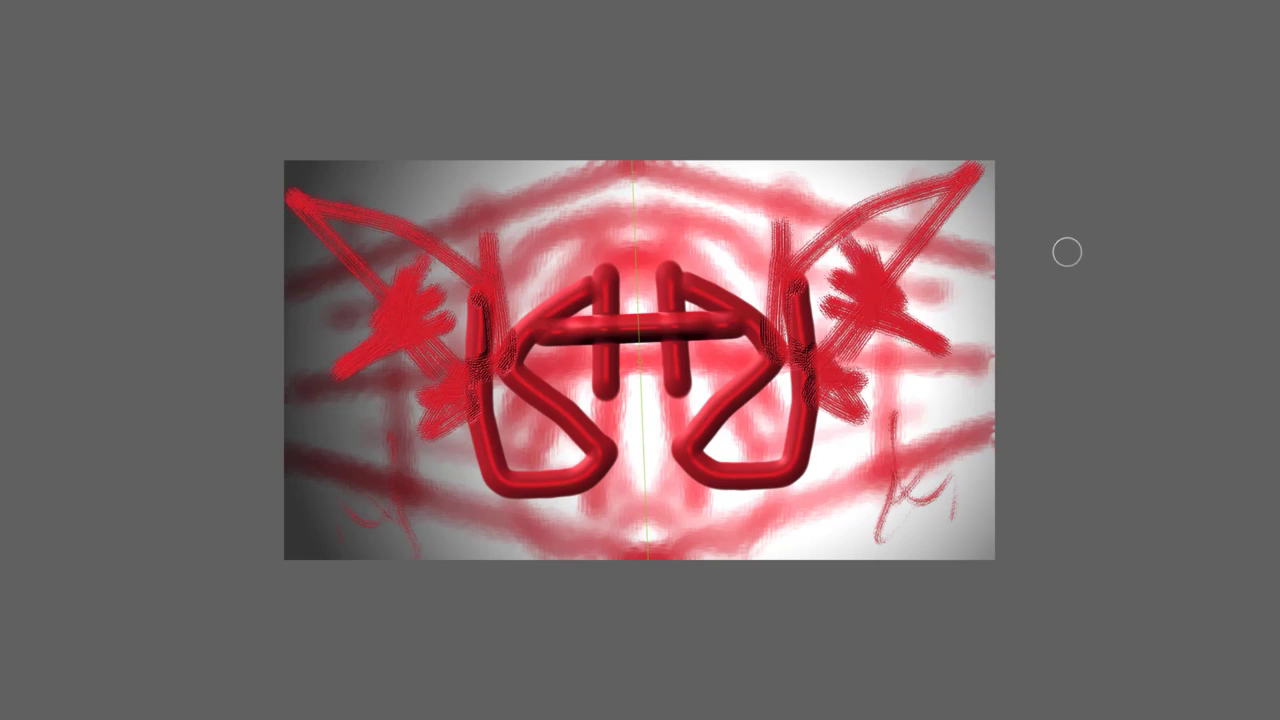
key("Tab")
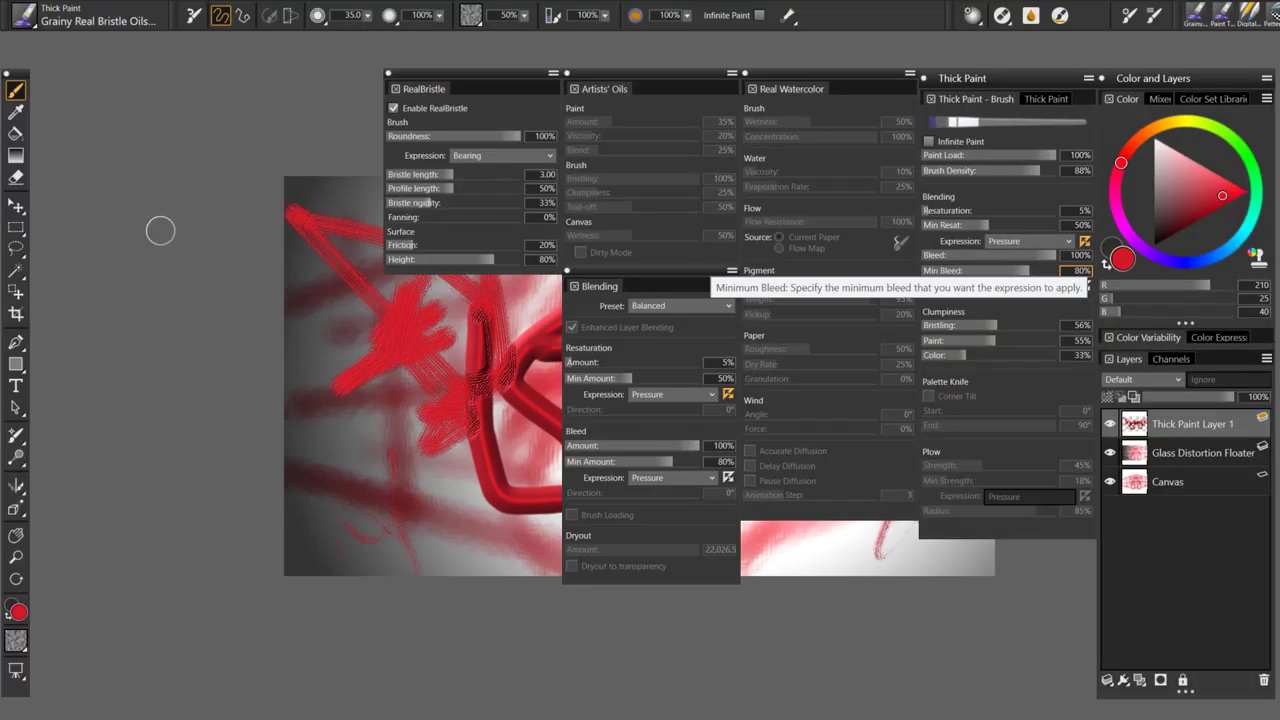
scroll(160, 230, "up", 6)
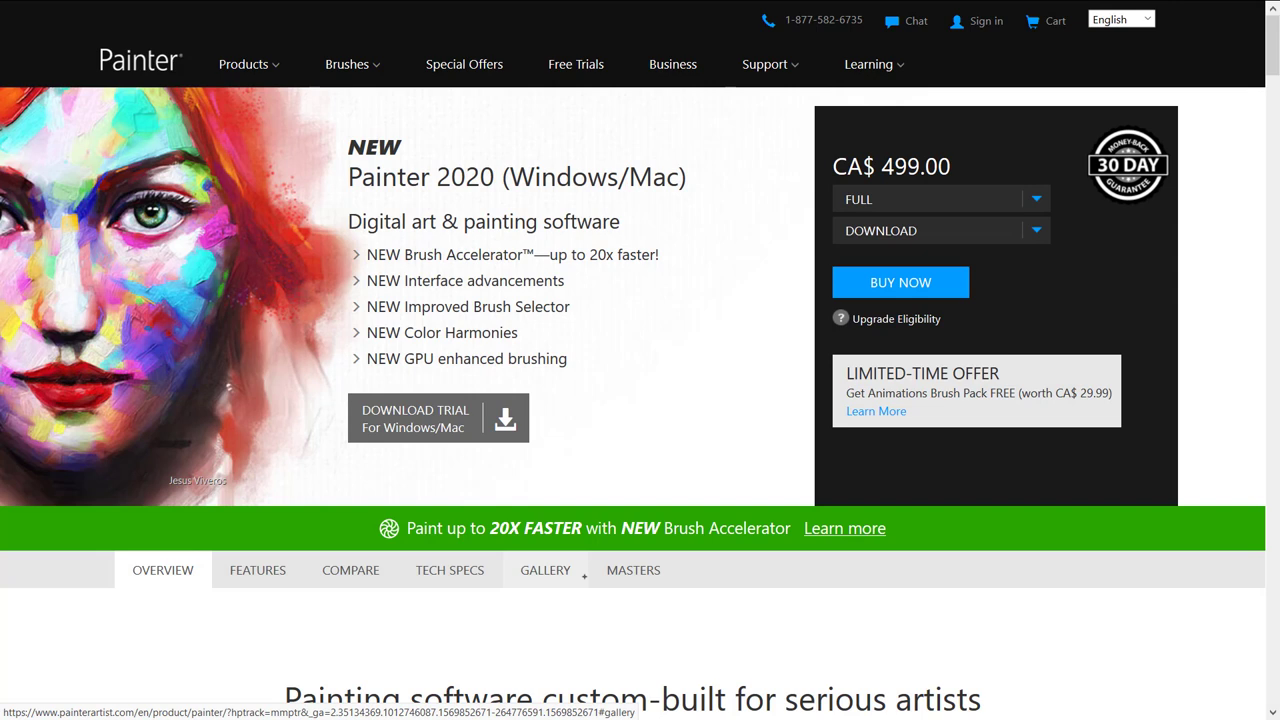
Switch to Firefox, which shows the Painter 2020 product page priced at CA$ 499.00.
key("alt+Tab")
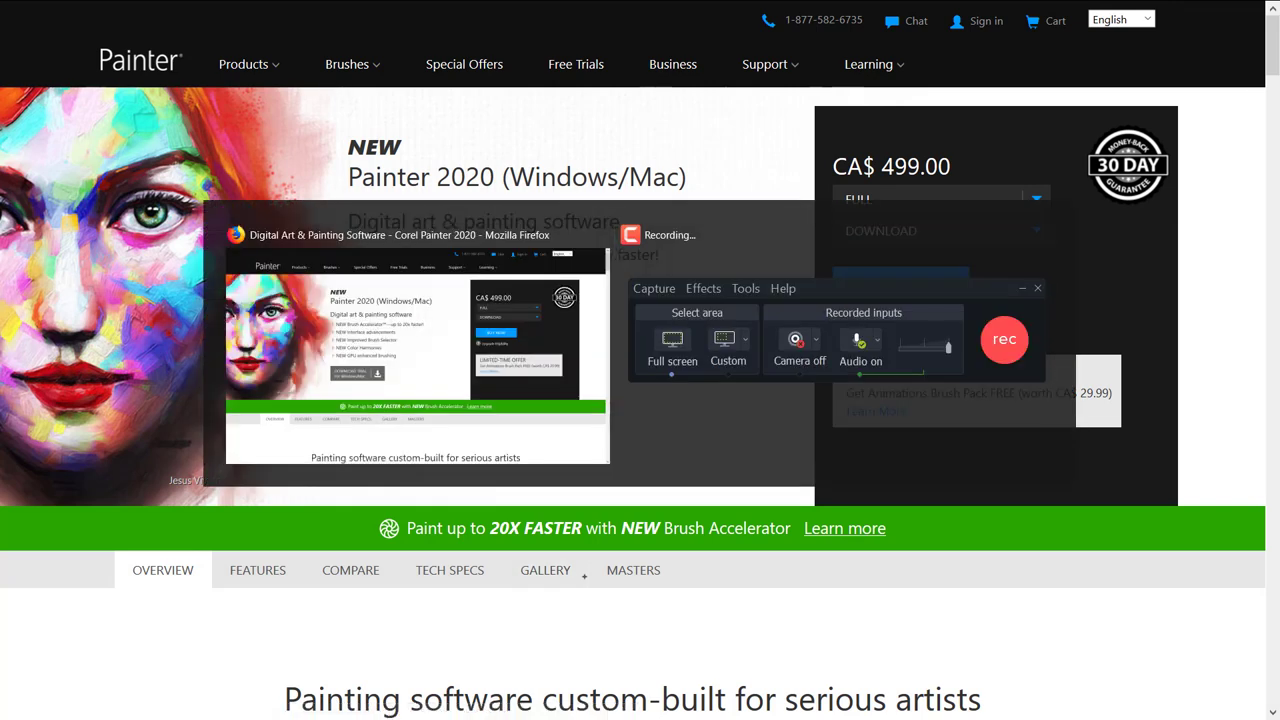